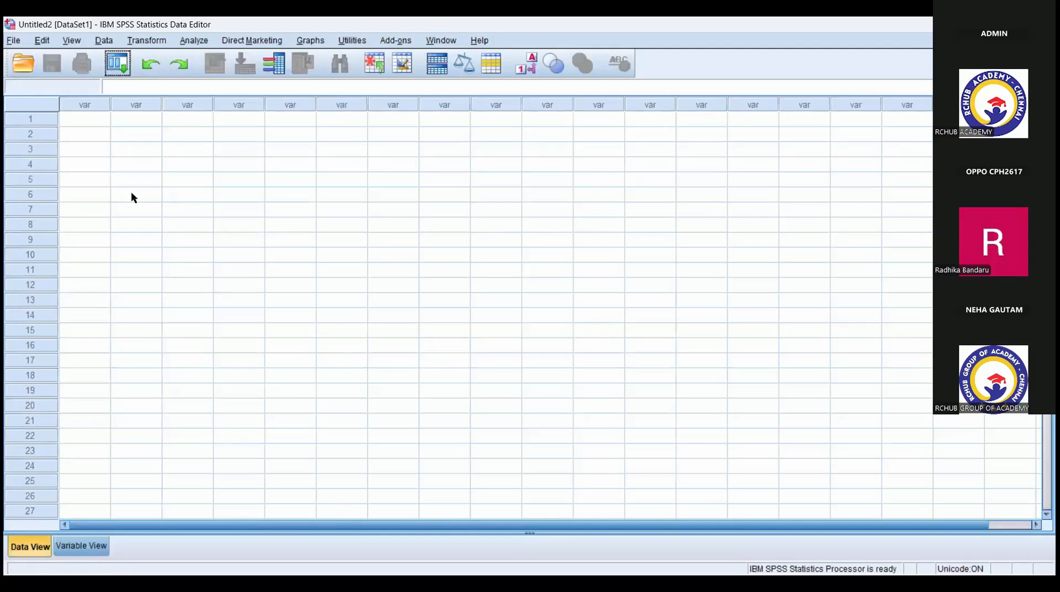
# - Look over the empty dataset in Data View and Variable View, finishing in Variable View
pyautogui.click(95, 547)
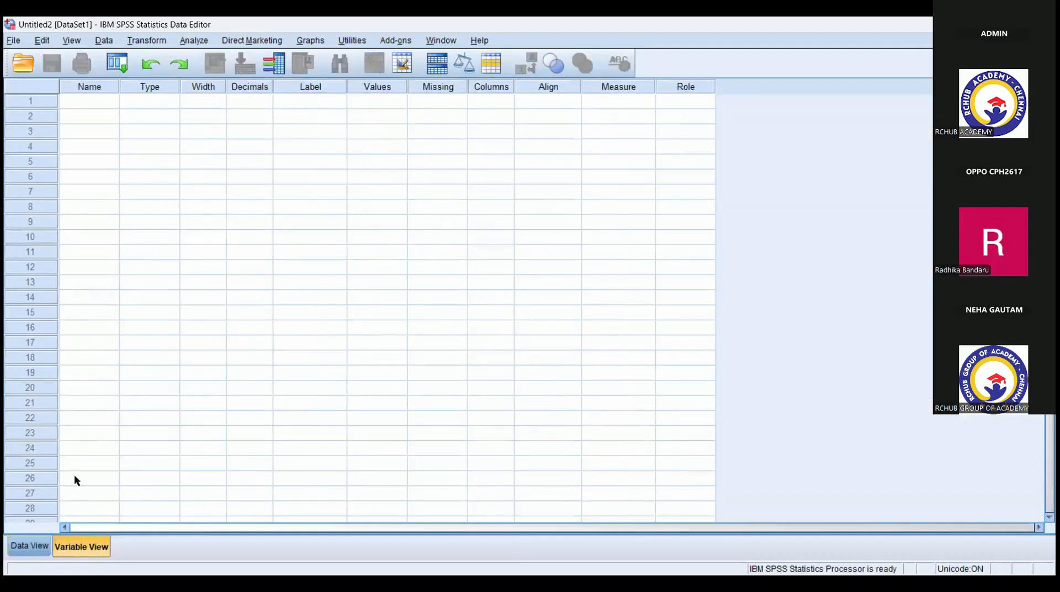
pyautogui.click(24, 550)
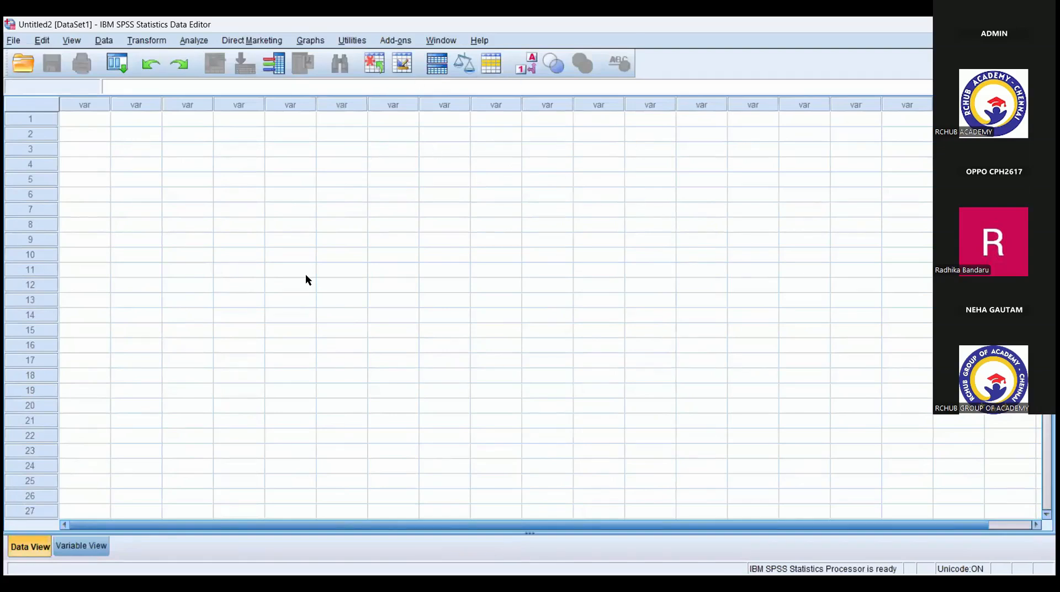
pyautogui.click(68, 548)
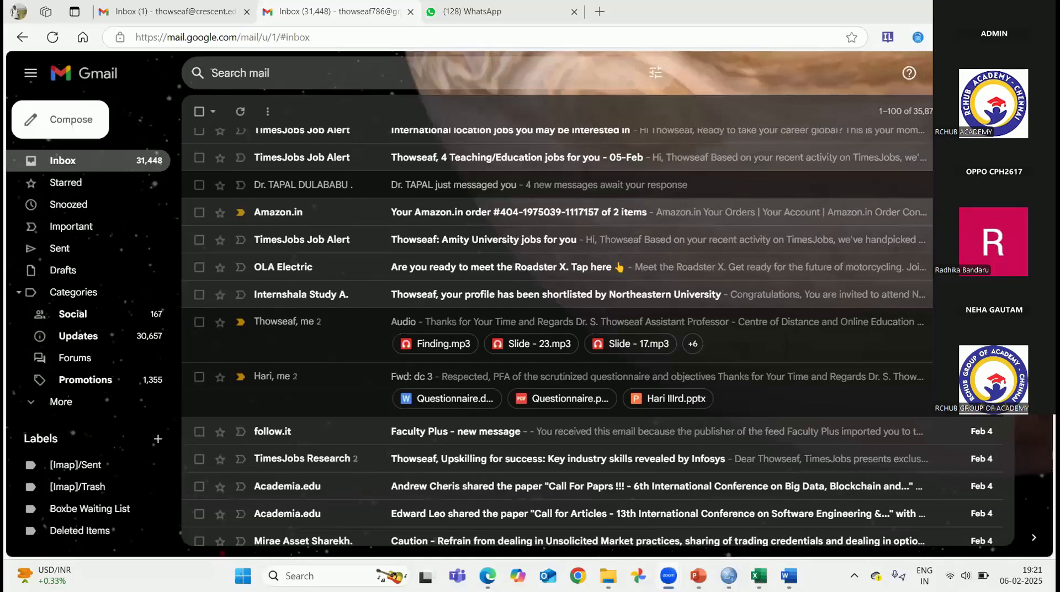
# - Switch to Word and review the questionnaire's objectives and the Section I demographic questions on gender and age
pyautogui.moveTo(792, 565)
pyautogui.click(790, 575)
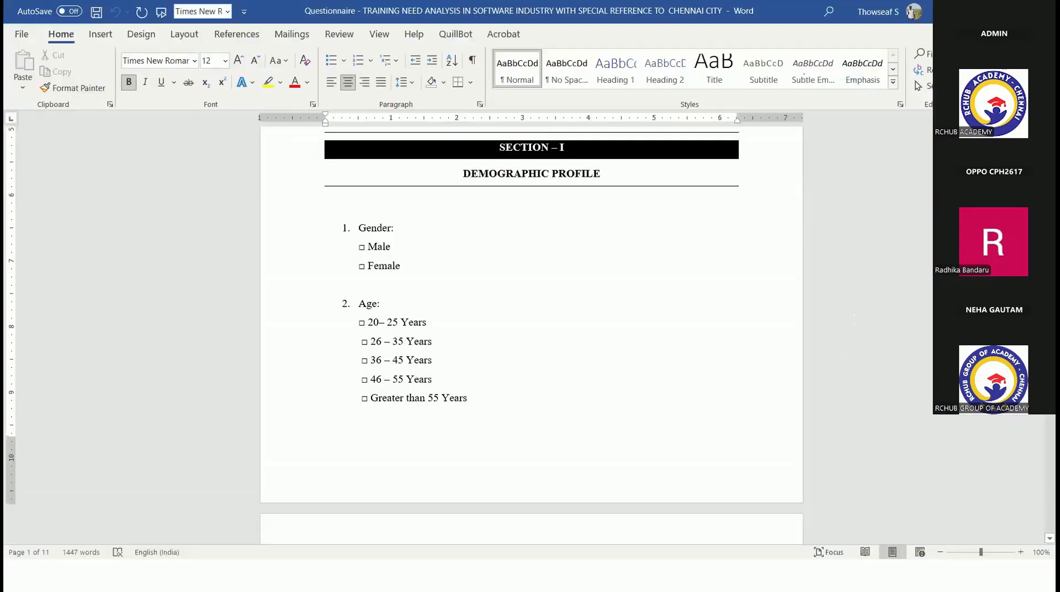
pyautogui.scroll(12, 532, 332)
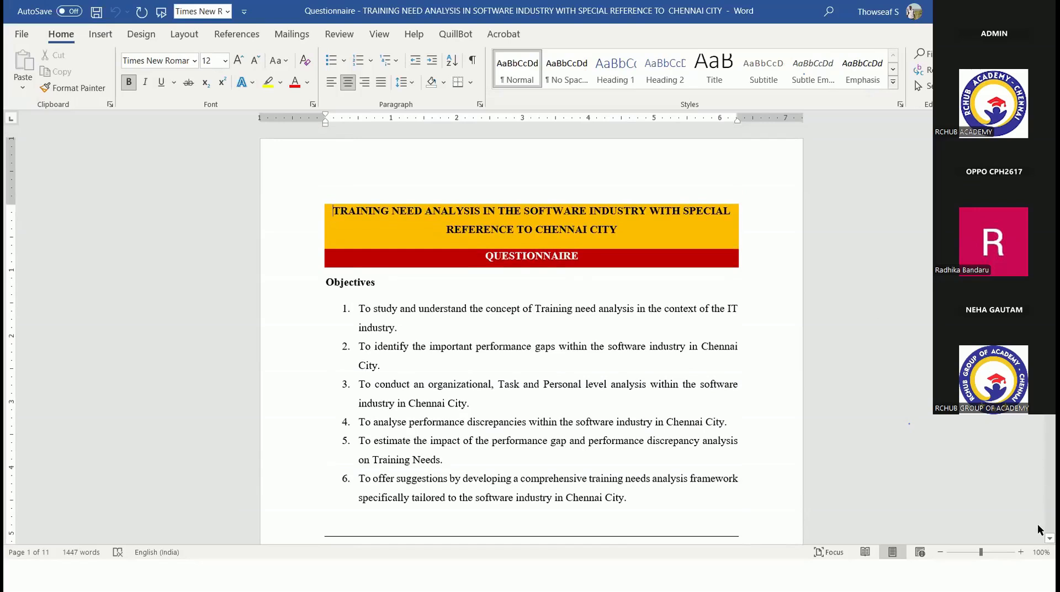
pyautogui.scroll(-5, 1039, 537)
pyautogui.scroll(-8, 1038, 536)
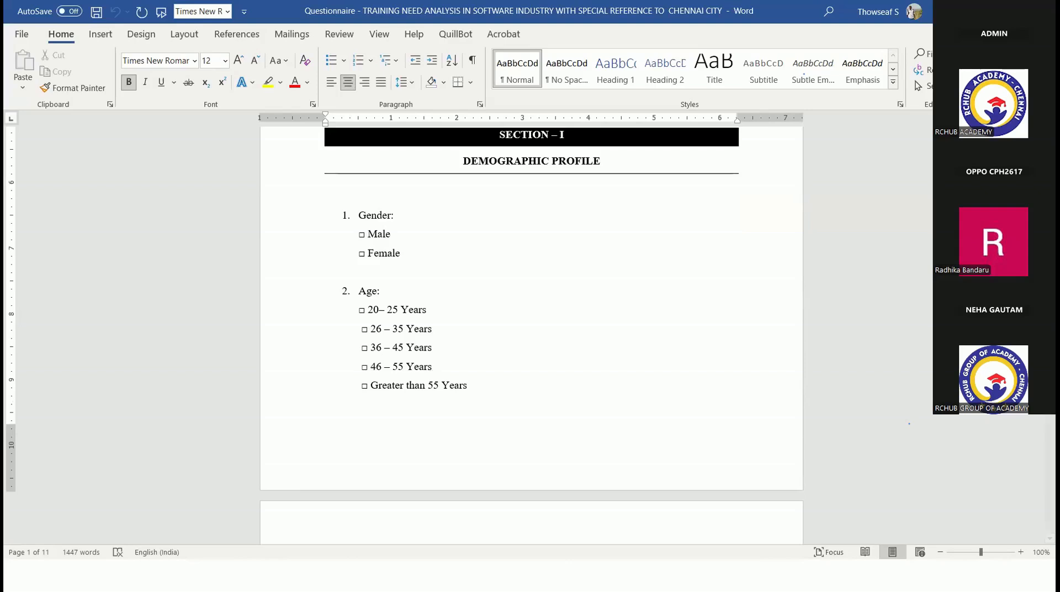
pyautogui.click(831, 383)
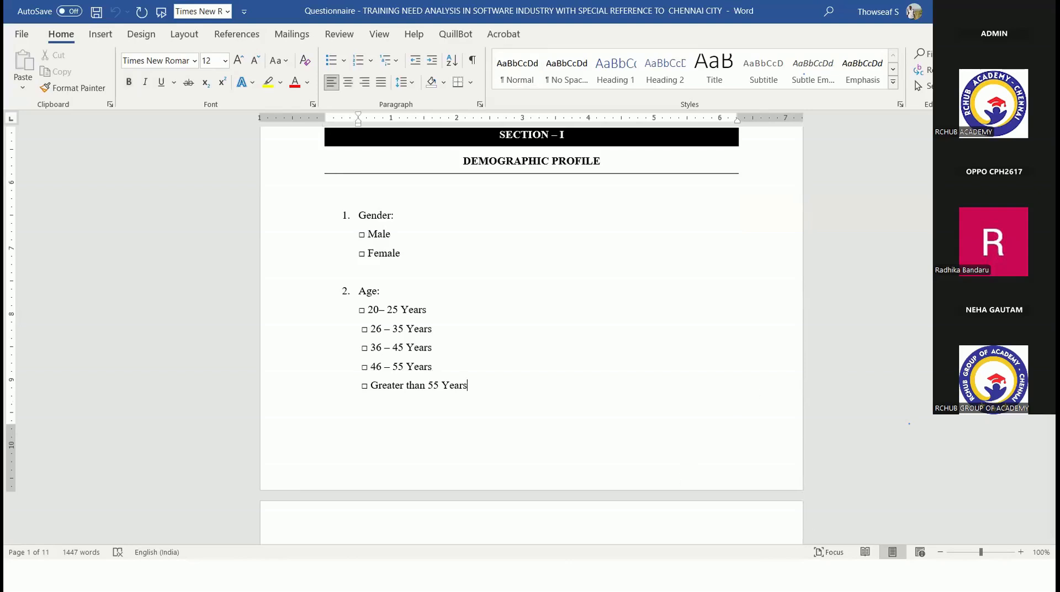
# - Arrange the Word questionnaire and the SPSS Data Editor side by side, both at full screen height
pyautogui.hotkey('alt', 'Tab')
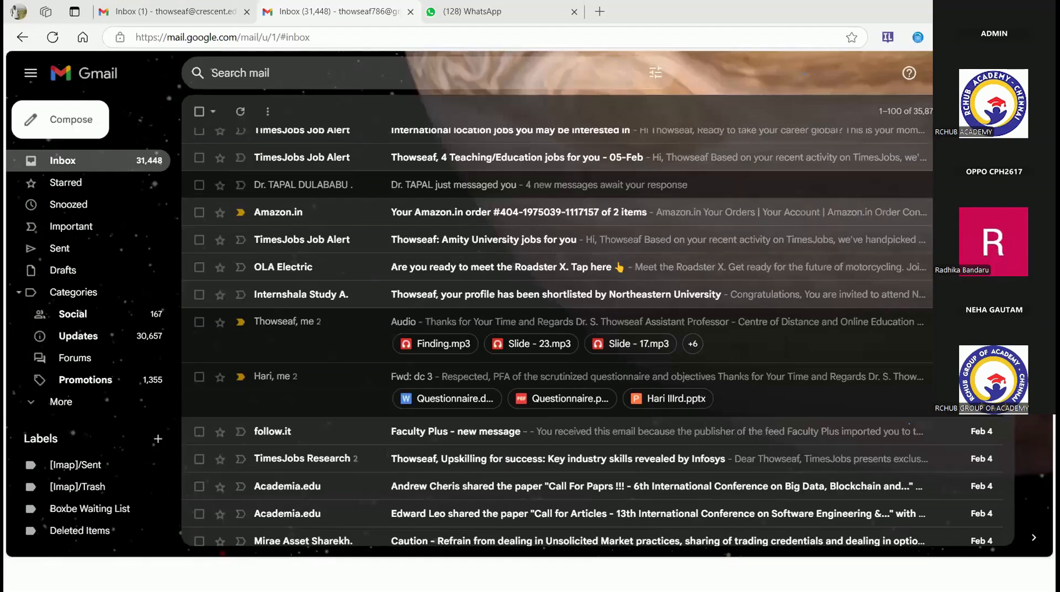
pyautogui.hotkey('alt', 'Tab')
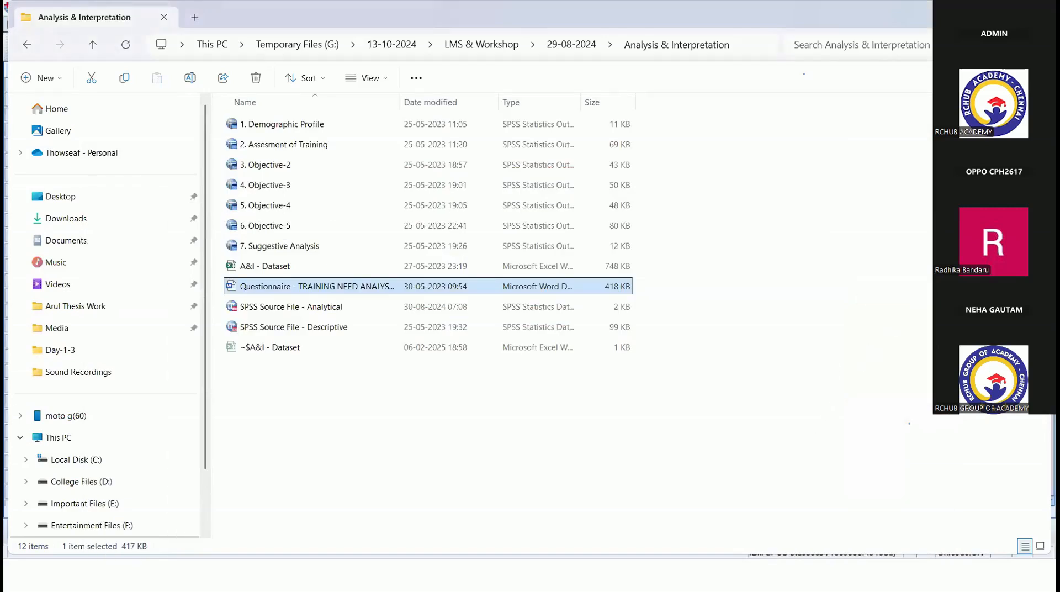
pyautogui.moveTo(553, 16); pyautogui.dragTo(485, 75)
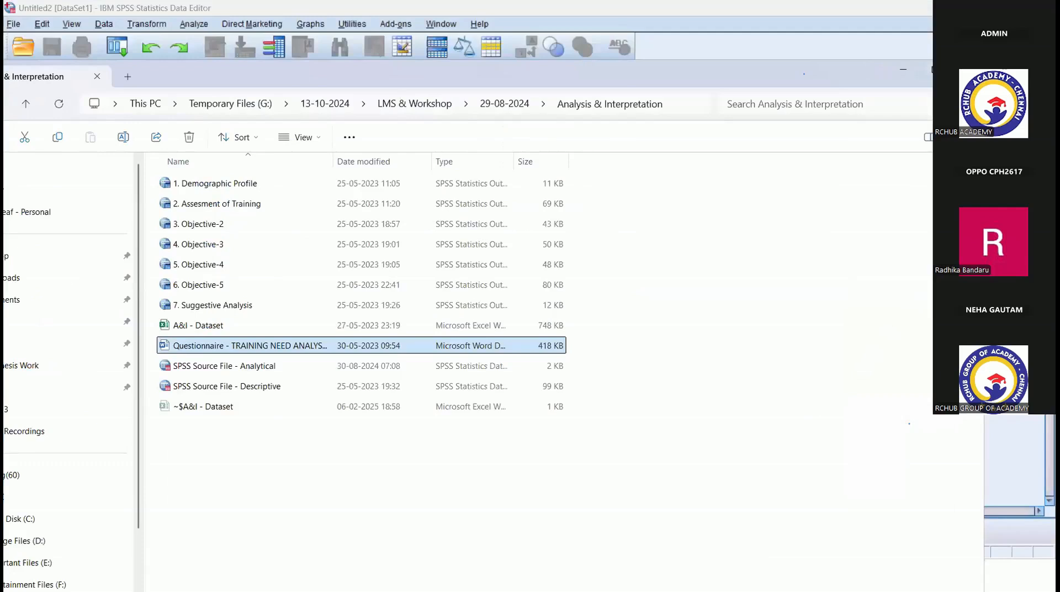
pyautogui.click(862, 45)
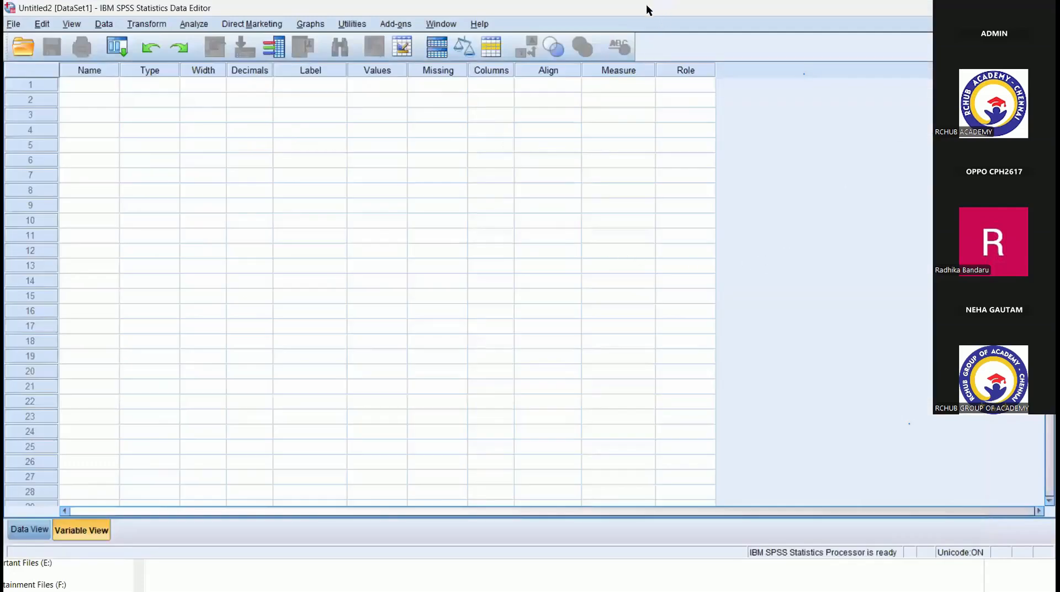
pyautogui.moveTo(649, 10); pyautogui.dragTo(1055, 2)
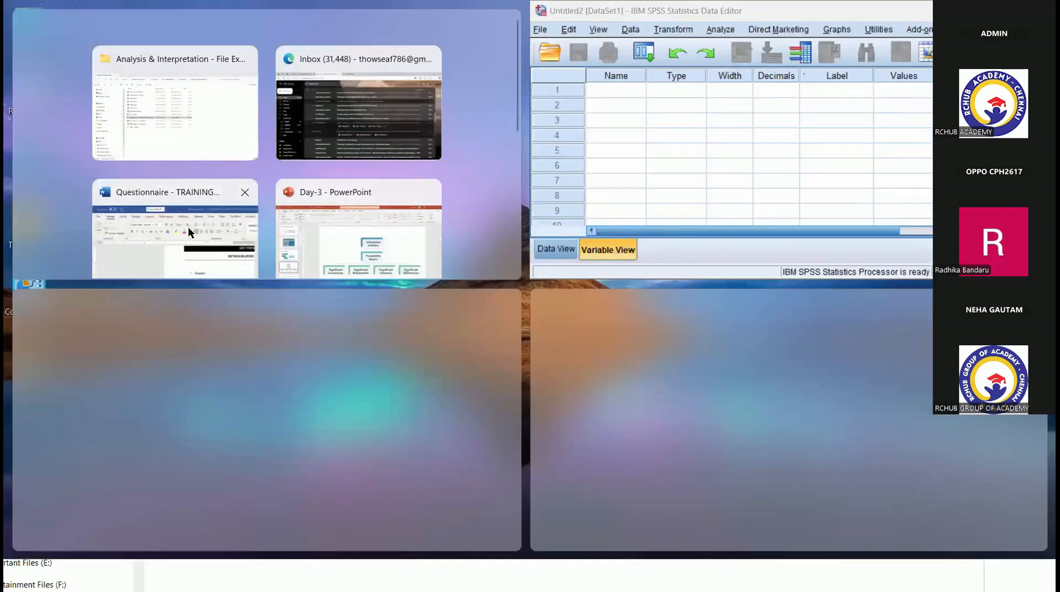
pyautogui.click(188, 227)
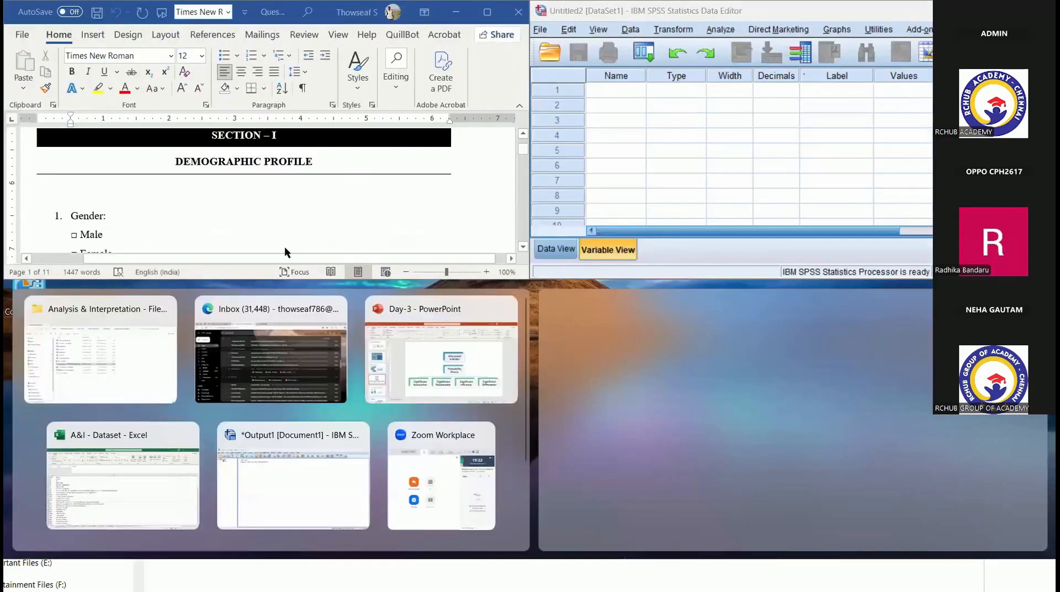
pyautogui.doubleClick(722, 278)
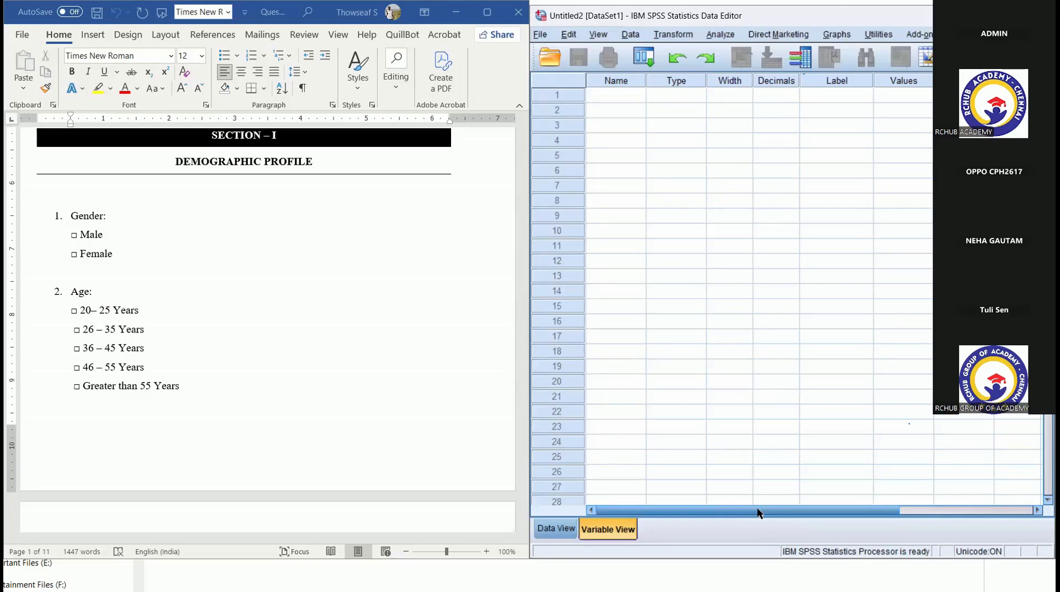
# - Create the first variable in Variable View by giving it the label Gender
pyautogui.hotkey('ctrl', 't')
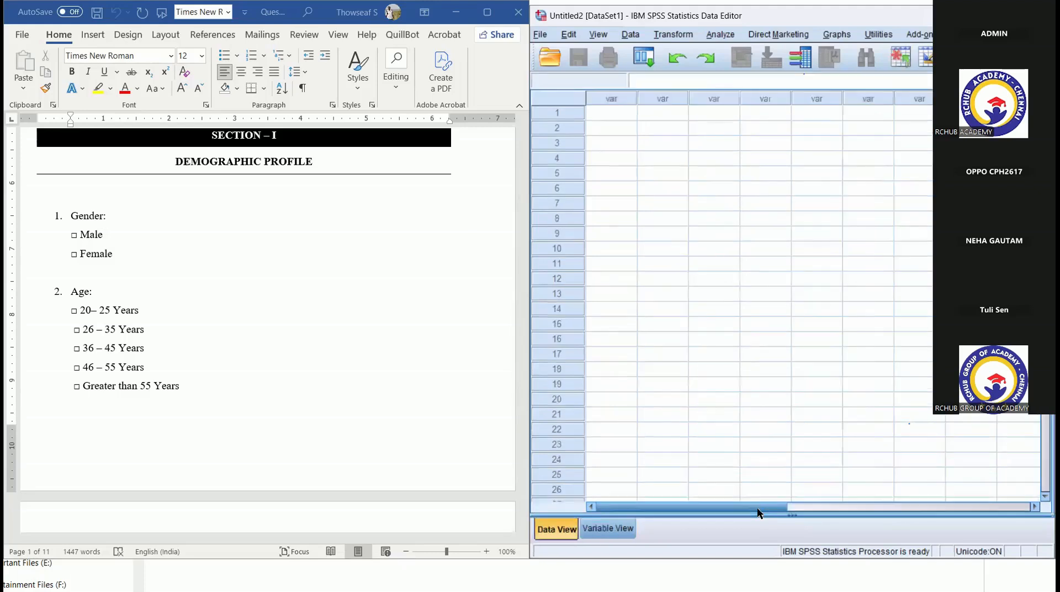
pyautogui.hotkey('ctrl', 't')
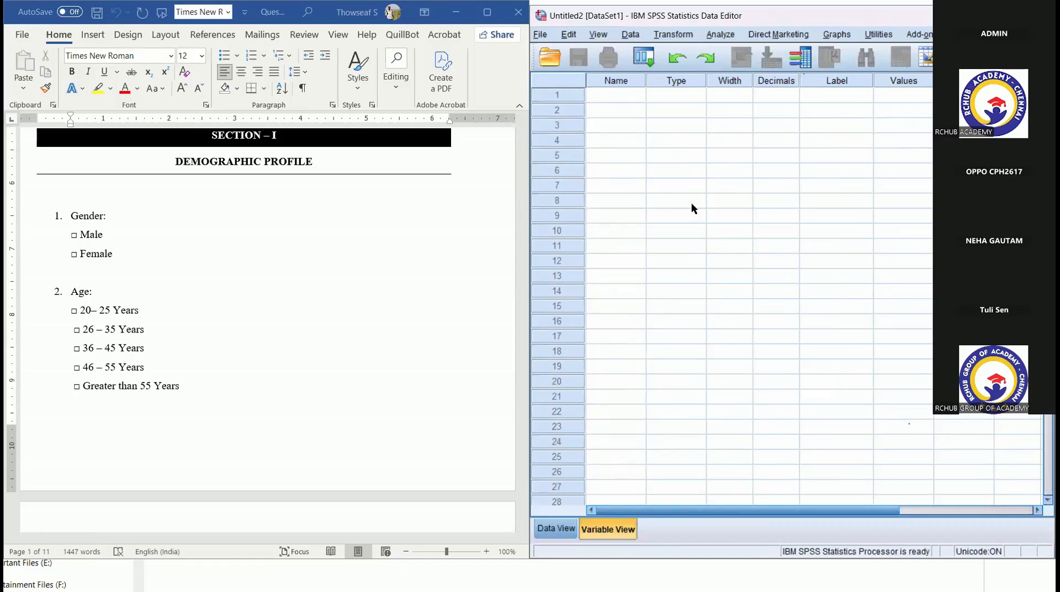
pyautogui.click(834, 96)
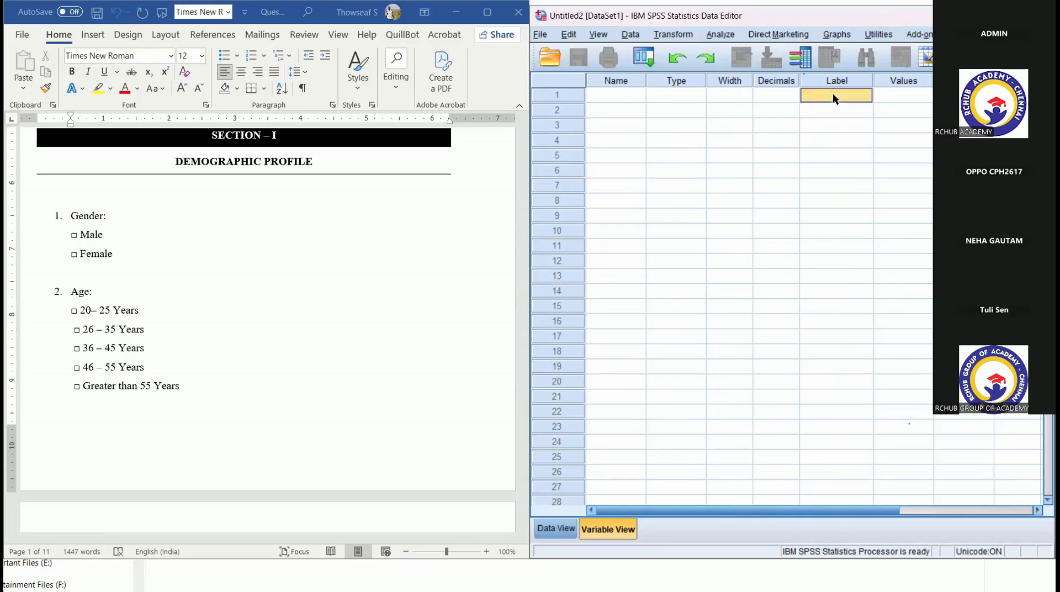
pyautogui.write('Gender')
# - Define the Gender variable's value labels as 1 = Male and 2 = Female
pyautogui.click(925, 91)
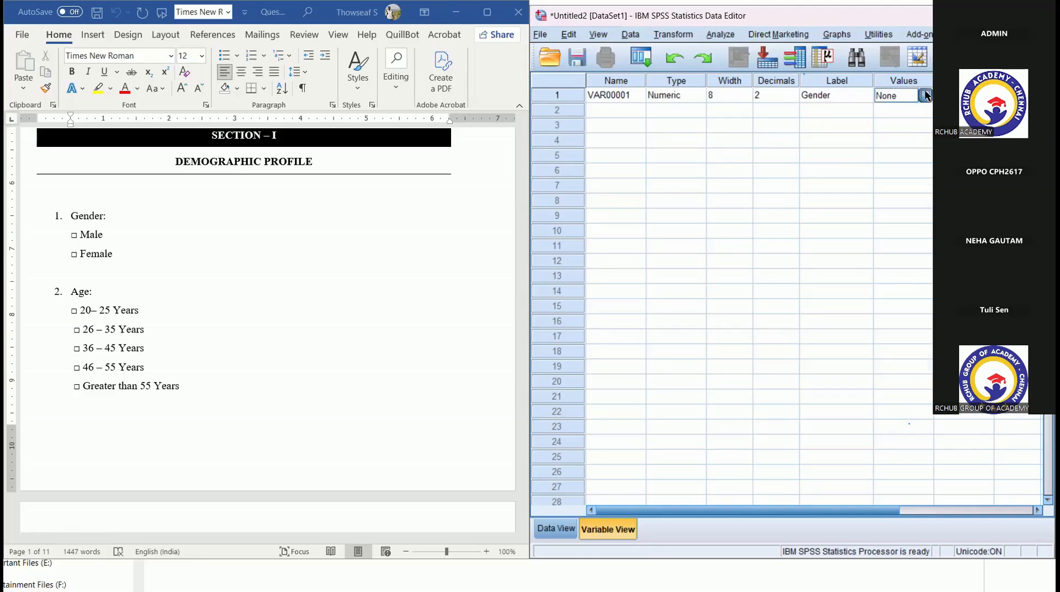
pyautogui.click(926, 91)
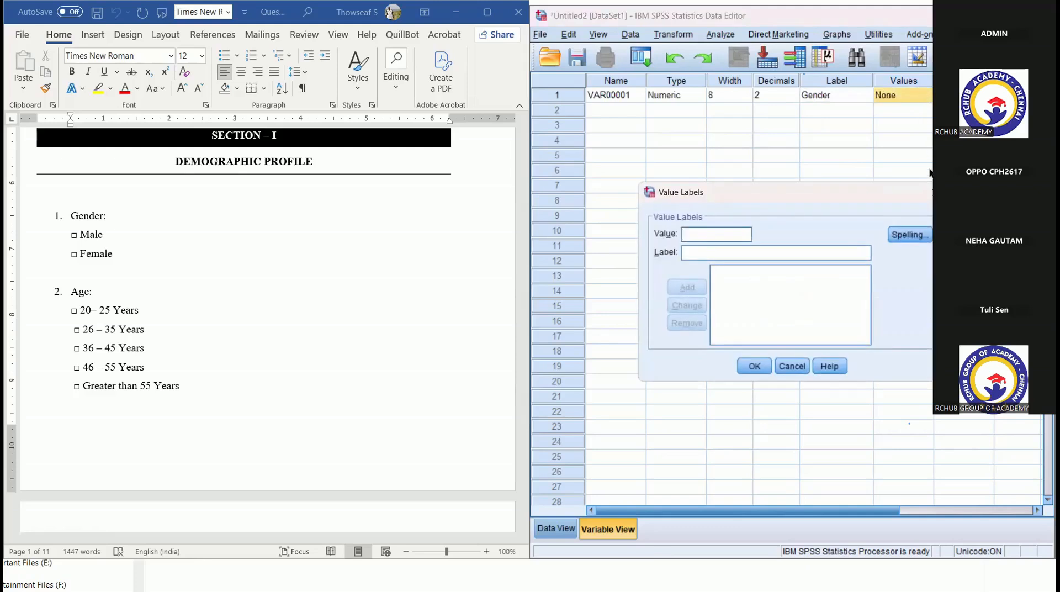
pyautogui.click(933, 191)
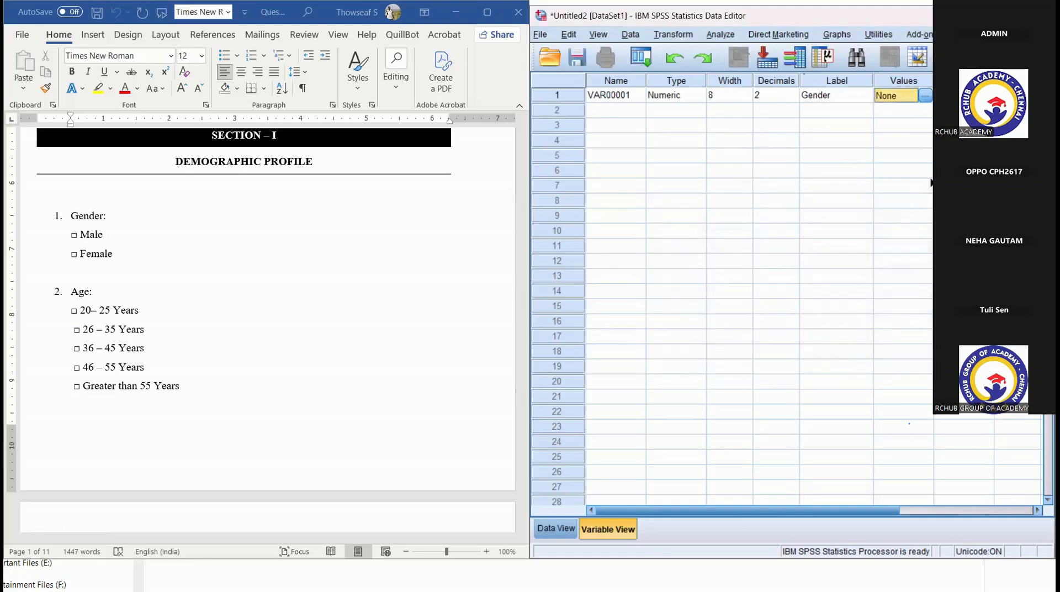
pyautogui.click(926, 96)
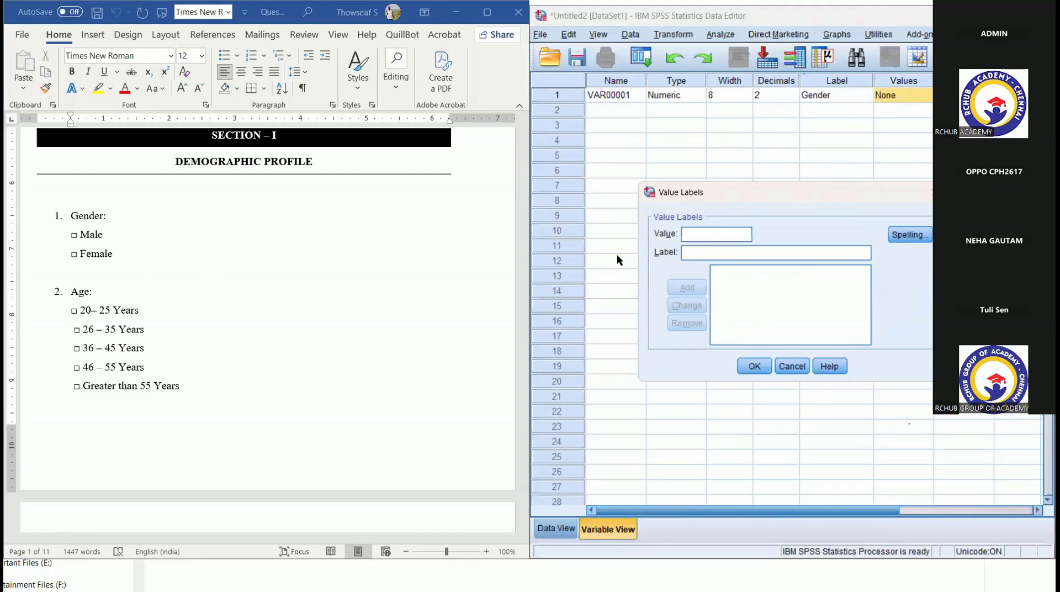
pyautogui.write('1')
pyautogui.press('Tab')
pyautogui.write('Male')
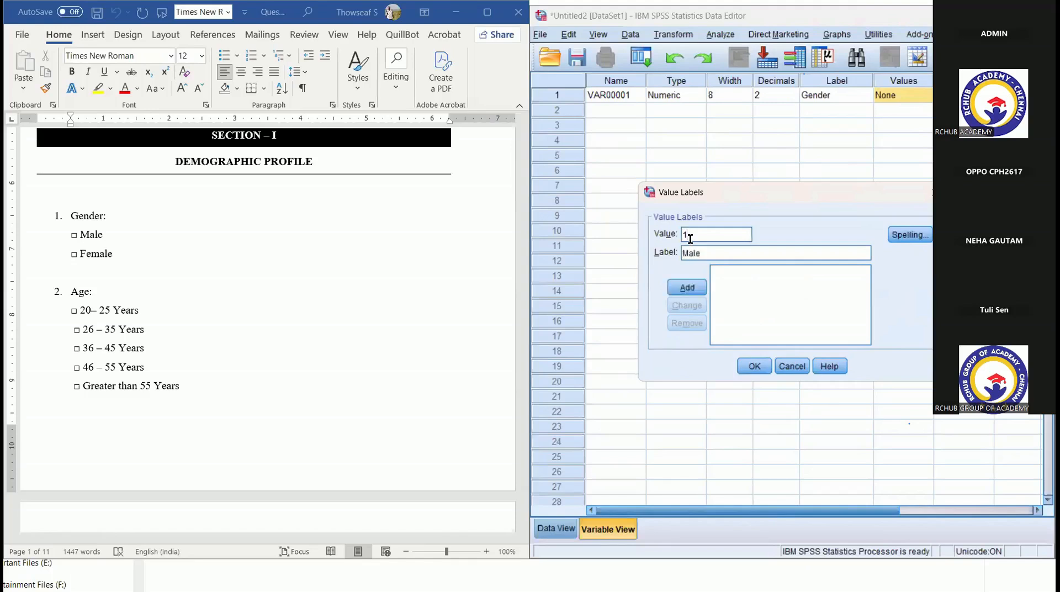
pyautogui.click(691, 279)
pyautogui.write('2')
pyautogui.press('Tab')
pyautogui.click(691, 290)
pyautogui.click(755, 367)
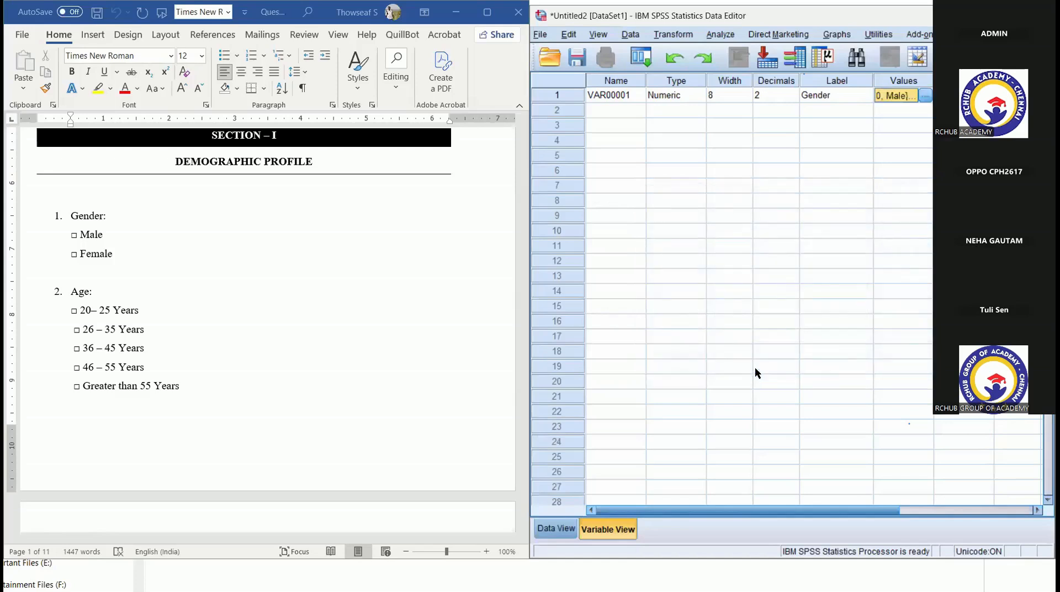
# - Rename the Gender variable as D1
pyautogui.click(621, 96)
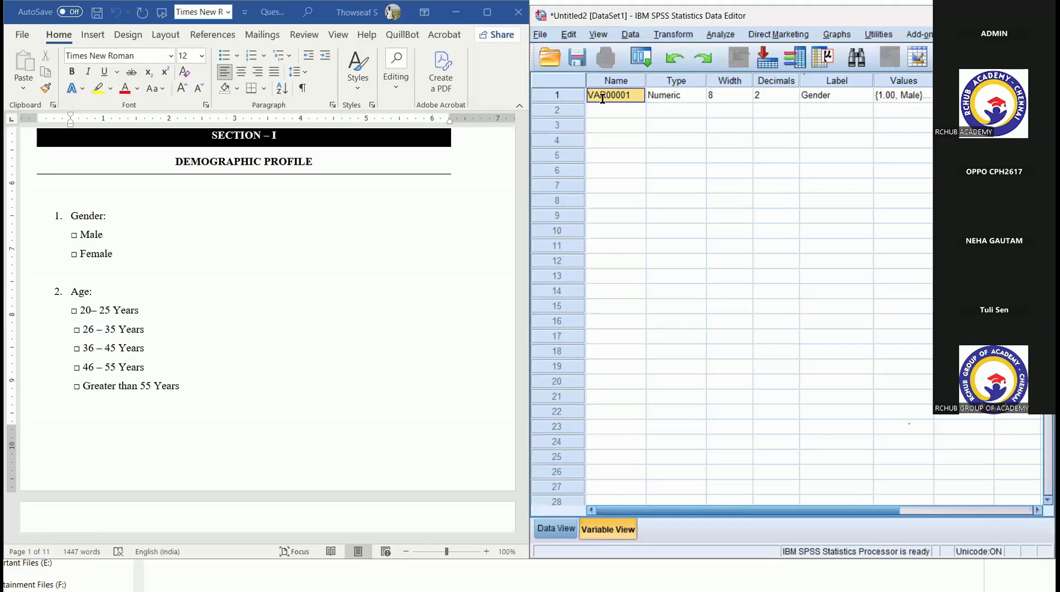
pyautogui.write('D1')
pyautogui.click(624, 110)
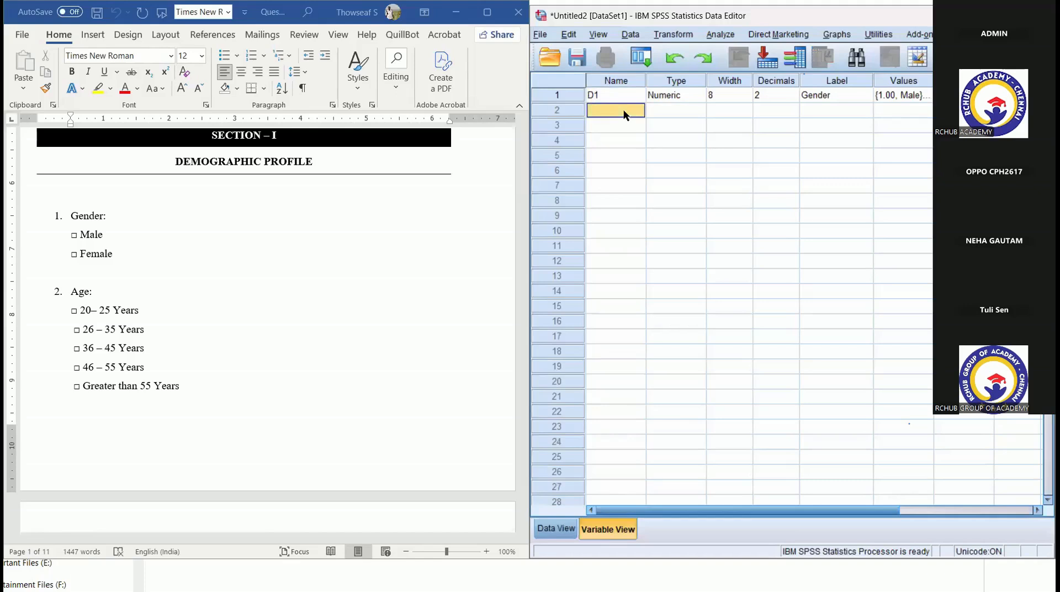
pyautogui.click(624, 96)
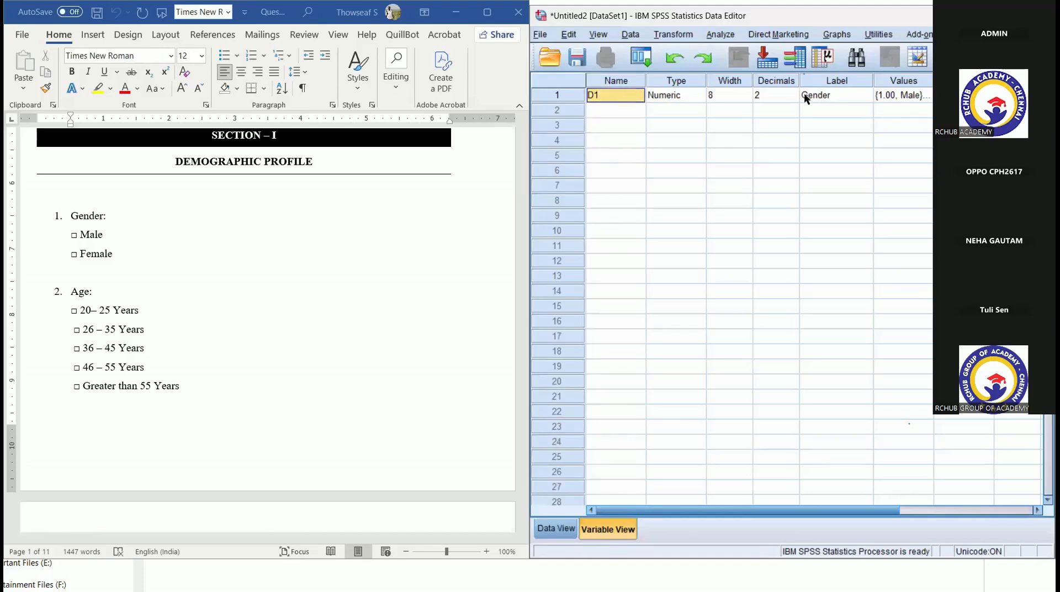
pyautogui.click(819, 95)
pyautogui.click(828, 81)
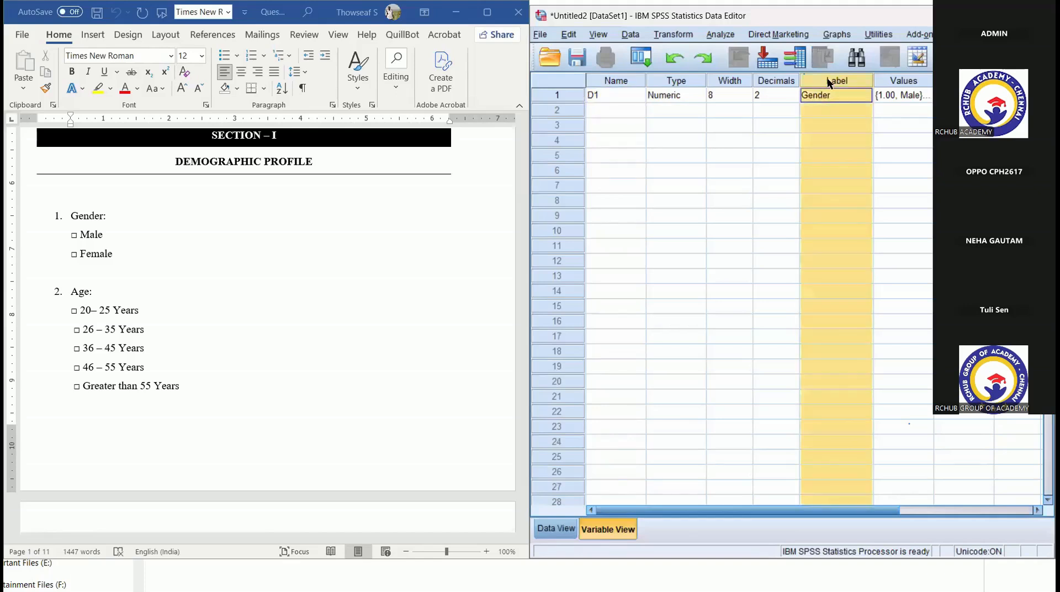
pyautogui.click(901, 80)
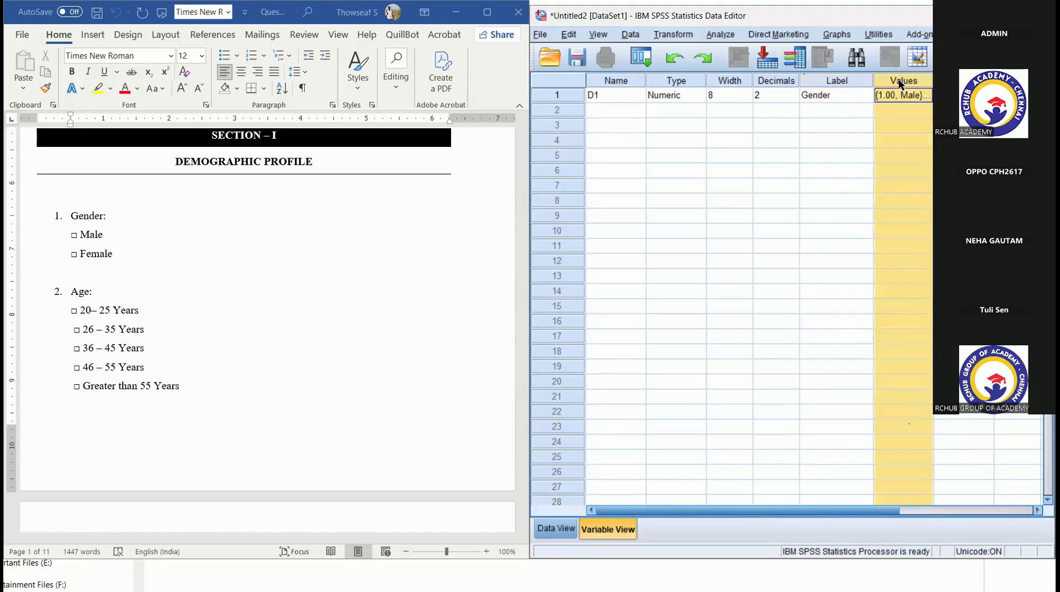
# - Set the Gender variable's measurement level to Nominal
pyautogui.moveTo(876, 507); pyautogui.dragTo(1019, 497)
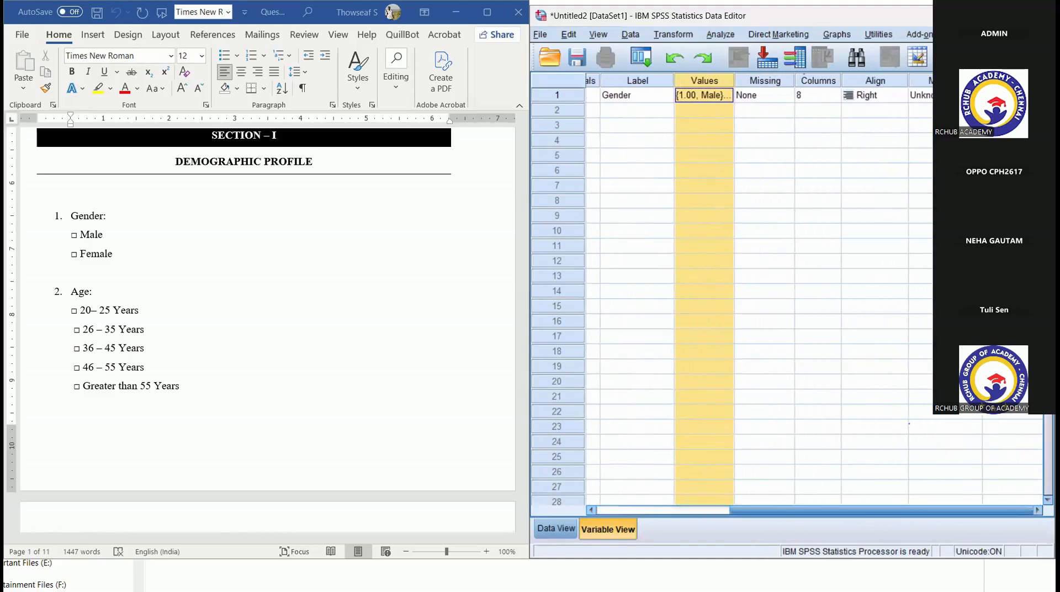
pyautogui.click(947, 95)
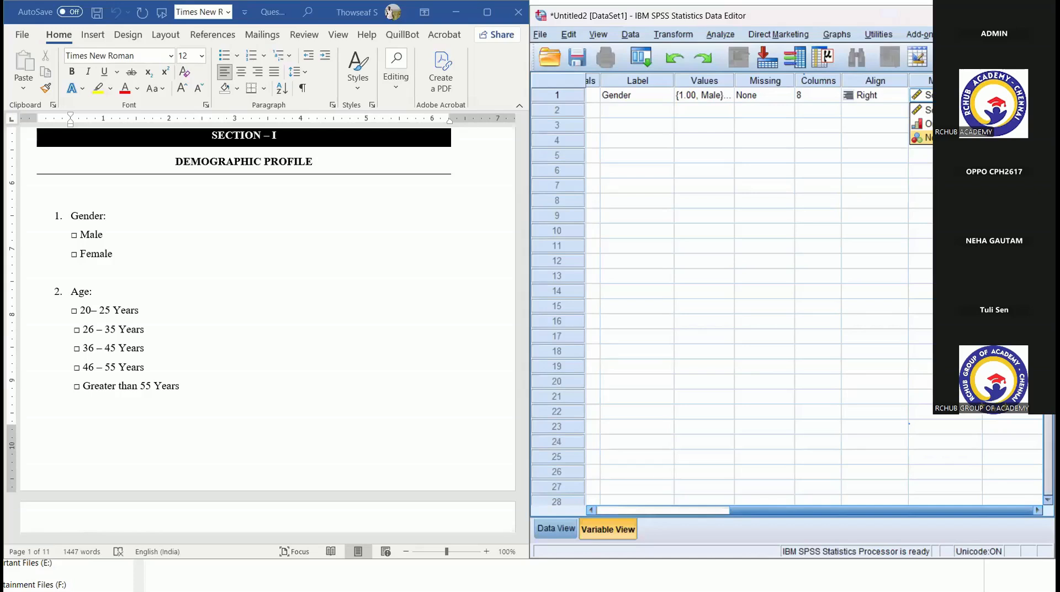
pyautogui.click(942, 138)
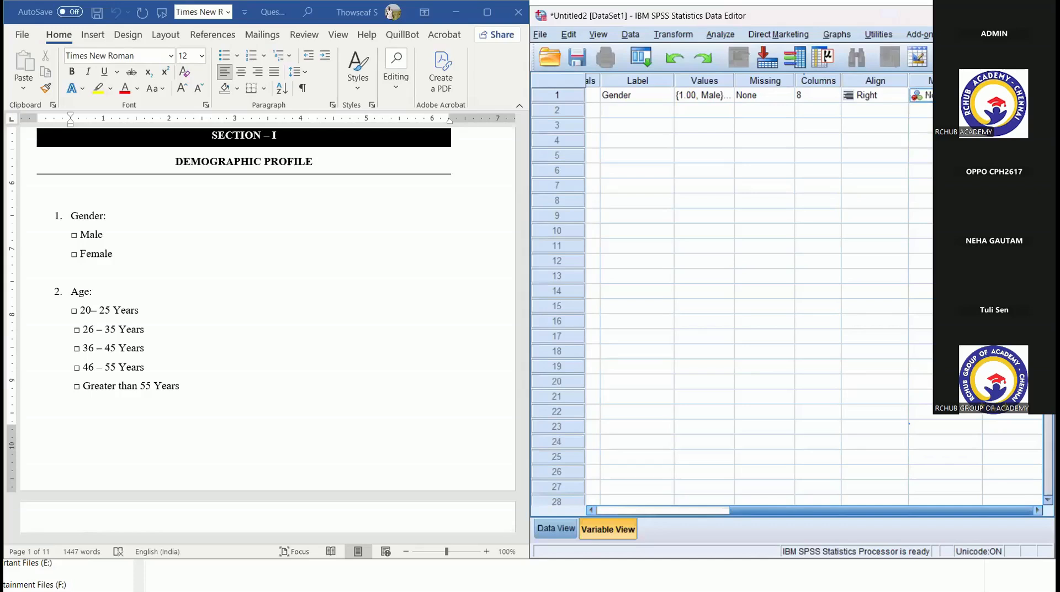
pyautogui.click(976, 95)
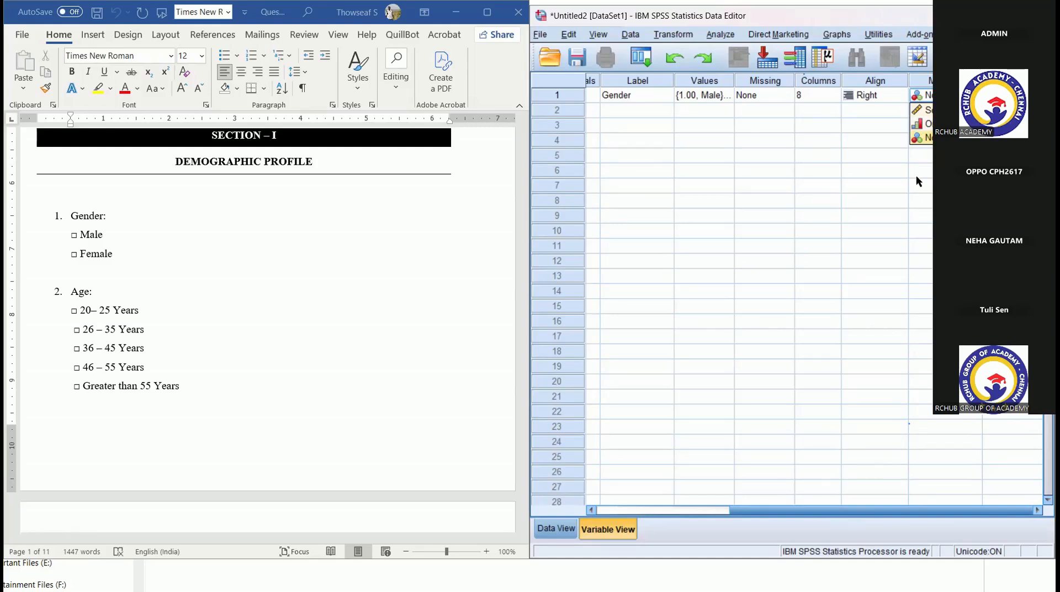
pyautogui.click(874, 175)
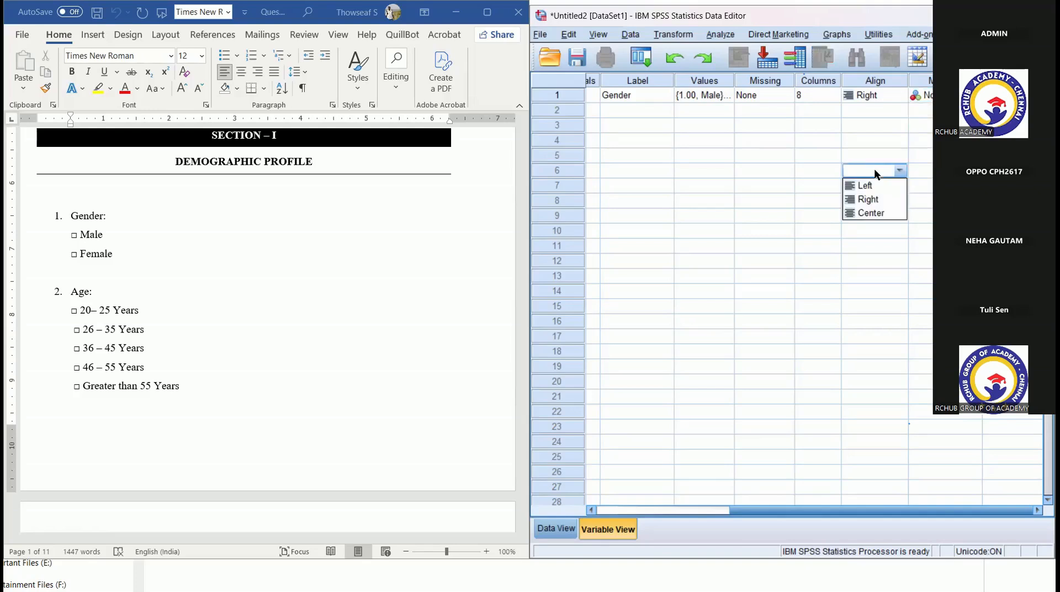
# - Create the second variable in row 2 by giving it the label Age
pyautogui.click(806, 123)
pyautogui.click(752, 111)
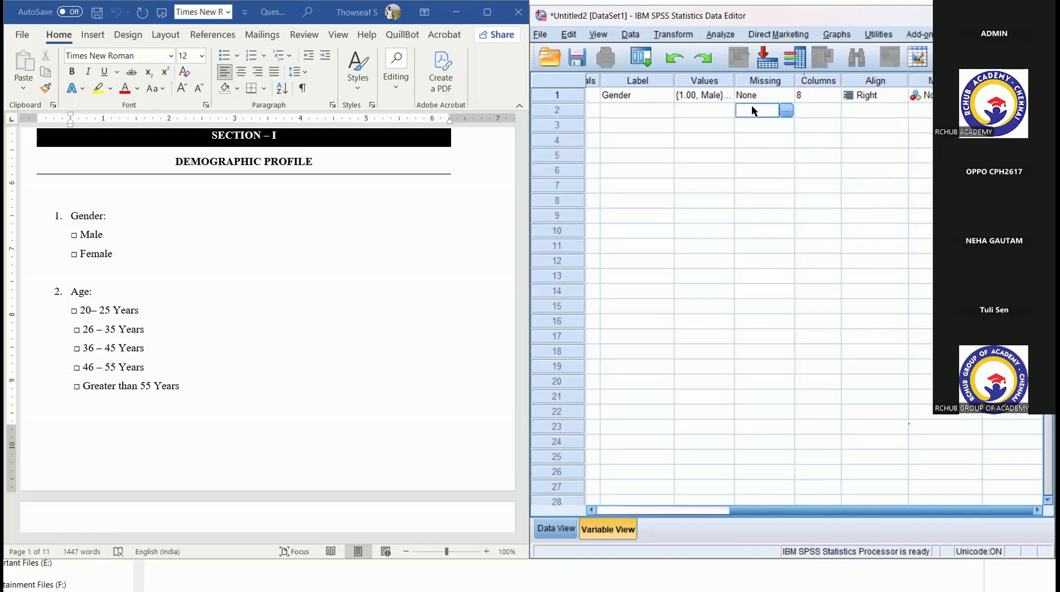
pyautogui.click(647, 110)
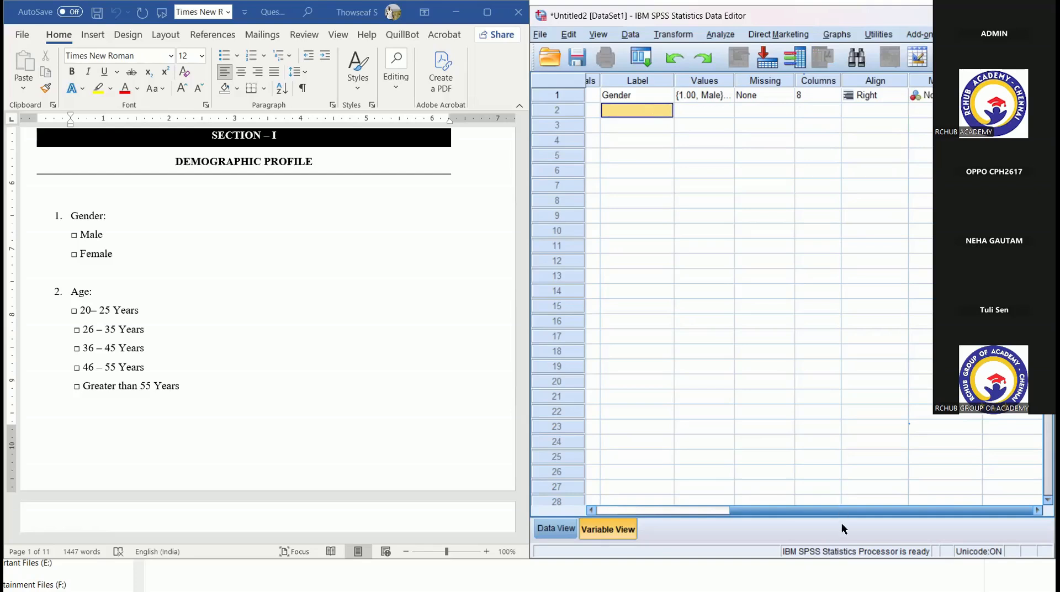
pyautogui.moveTo(838, 513); pyautogui.dragTo(760, 513)
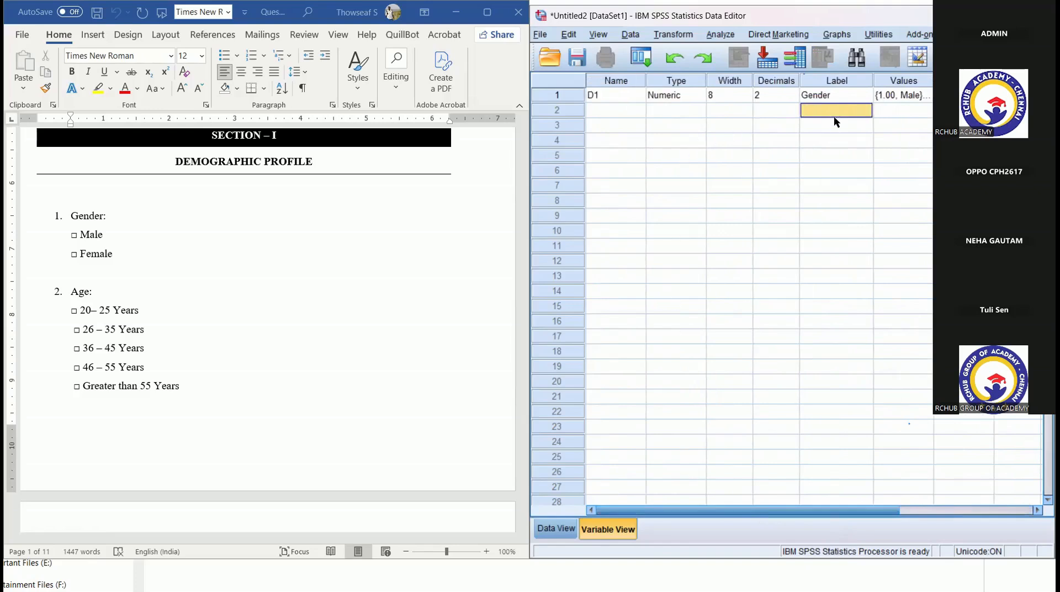
pyautogui.write('Age')
# - Add the Age variable's first two value labels: 1 = 20 - 25 Years and 2 = 26 - 35 Years
pyautogui.click(932, 113)
pyautogui.click(931, 113)
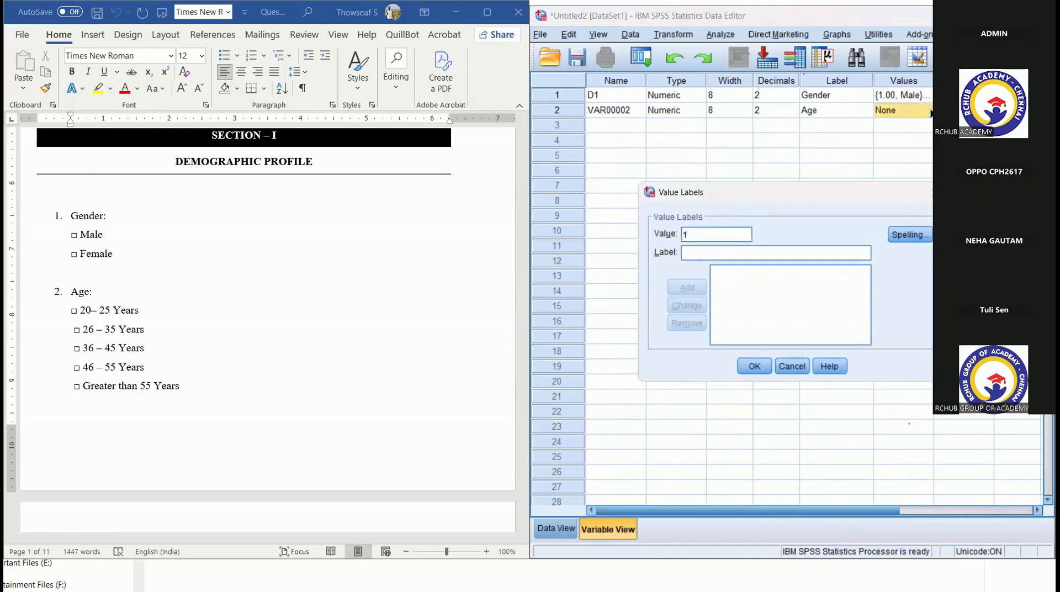
pyautogui.write('20 - 25')
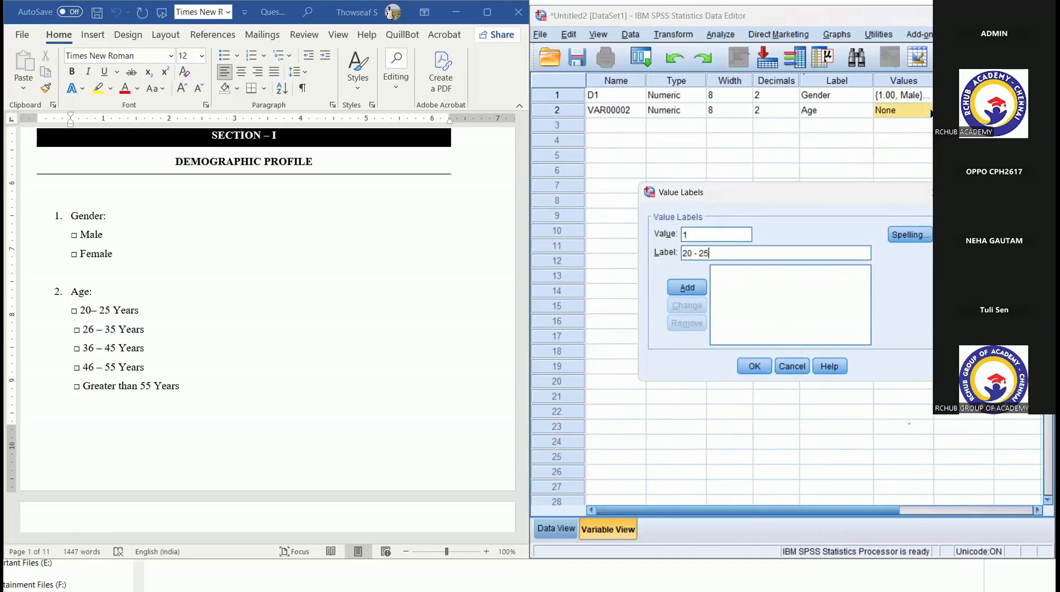
pyautogui.write(' Years')
pyautogui.press('Return')
pyautogui.write('2')
pyautogui.press('Tab')
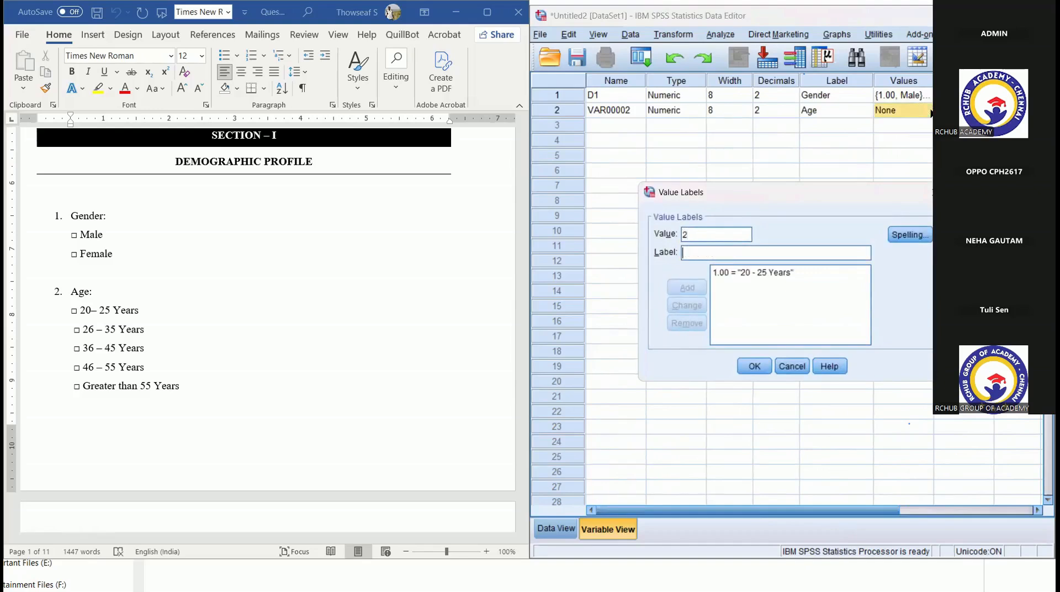
pyautogui.write('26 - 35 Years')
pyautogui.press('Return')
# - Add the Age value labels 3 = 36 - 45 Years and 4 = 46 - 55 Years
pyautogui.write('3')
pyautogui.press('Tab')
pyautogui.write('36 -')
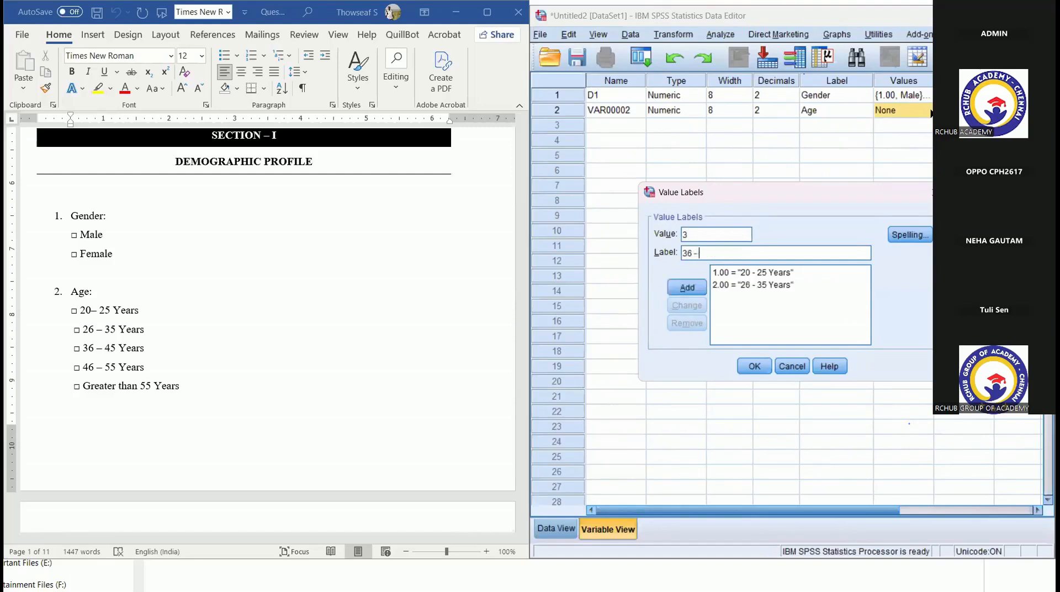
pyautogui.write(' 45 Years')
pyautogui.press('Return')
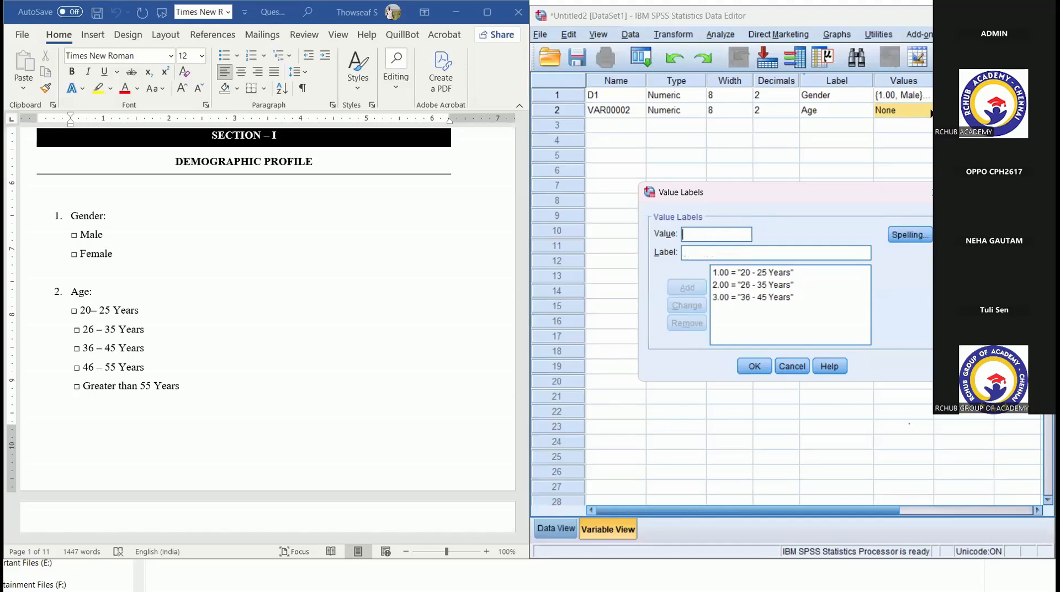
pyautogui.write('4')
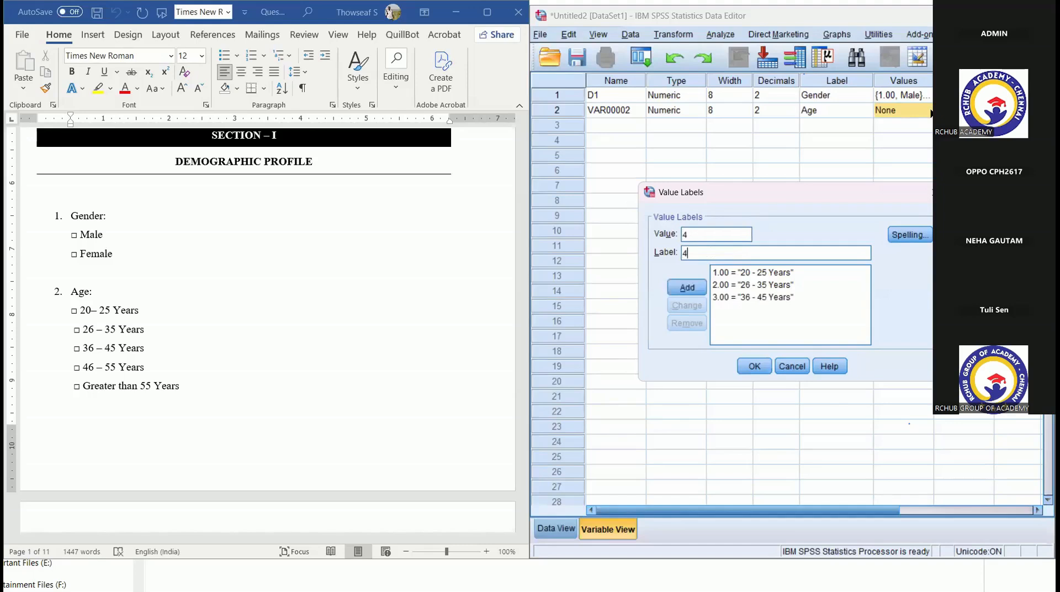
pyautogui.write('6 - 55 Years')
pyautogui.press('Return')
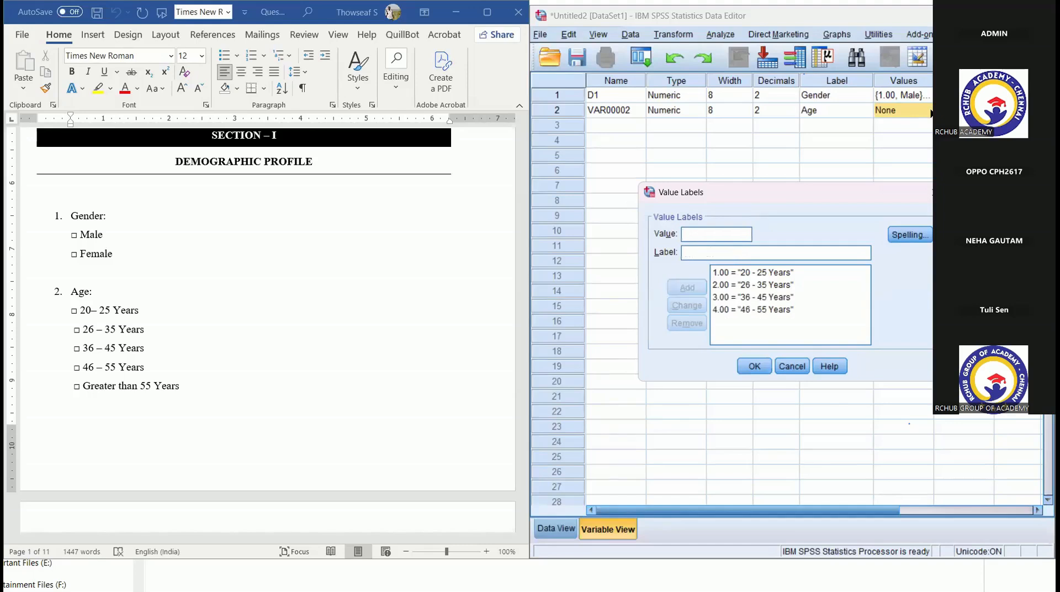
# - Add the Age value label 5 = Greater than 55 Years and apply the value labels
pyautogui.write('5')
pyautogui.press('Tab')
pyautogui.write('Greater')
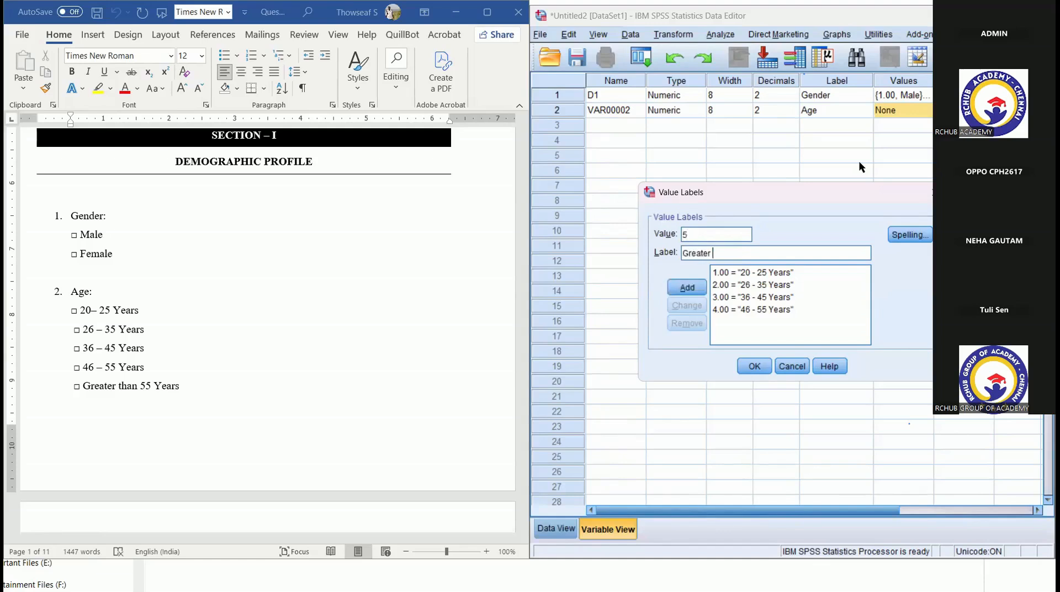
pyautogui.write(' than 55 Years')
pyautogui.click(687, 288)
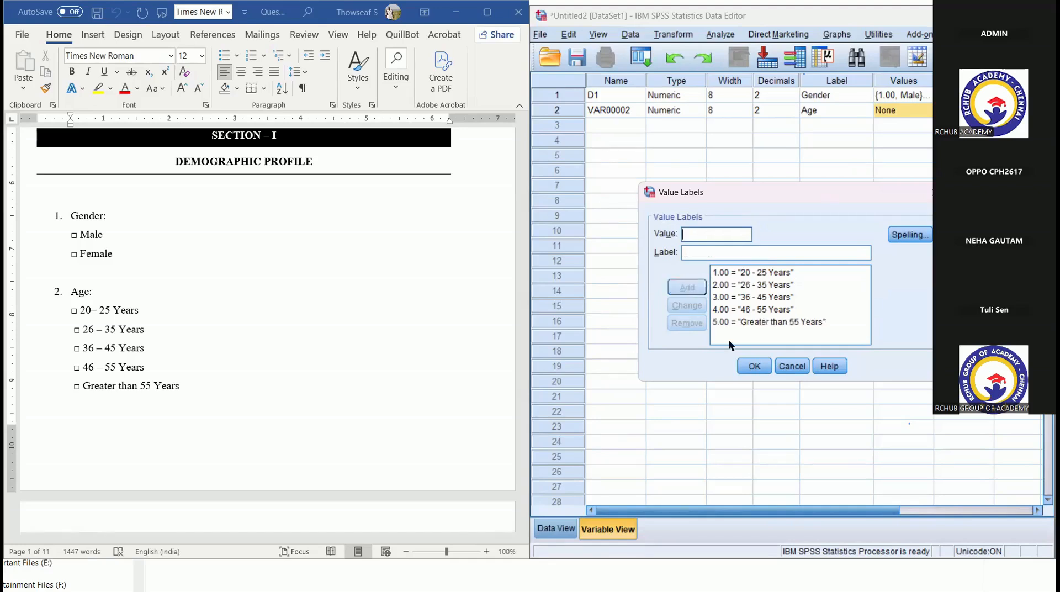
pyautogui.click(750, 366)
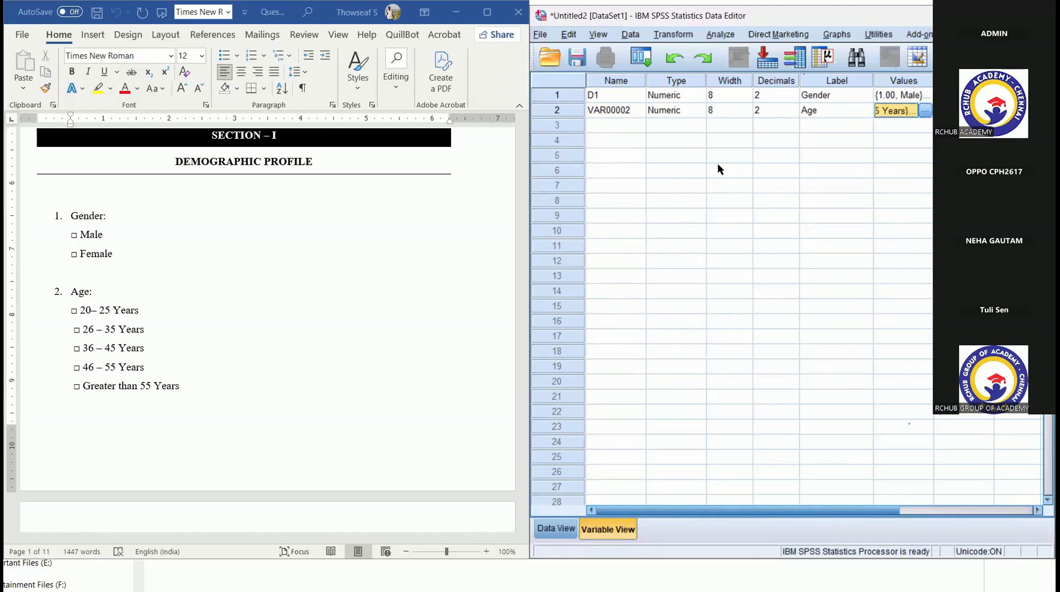
# - Rename the Age variable as D2
pyautogui.click(618, 111)
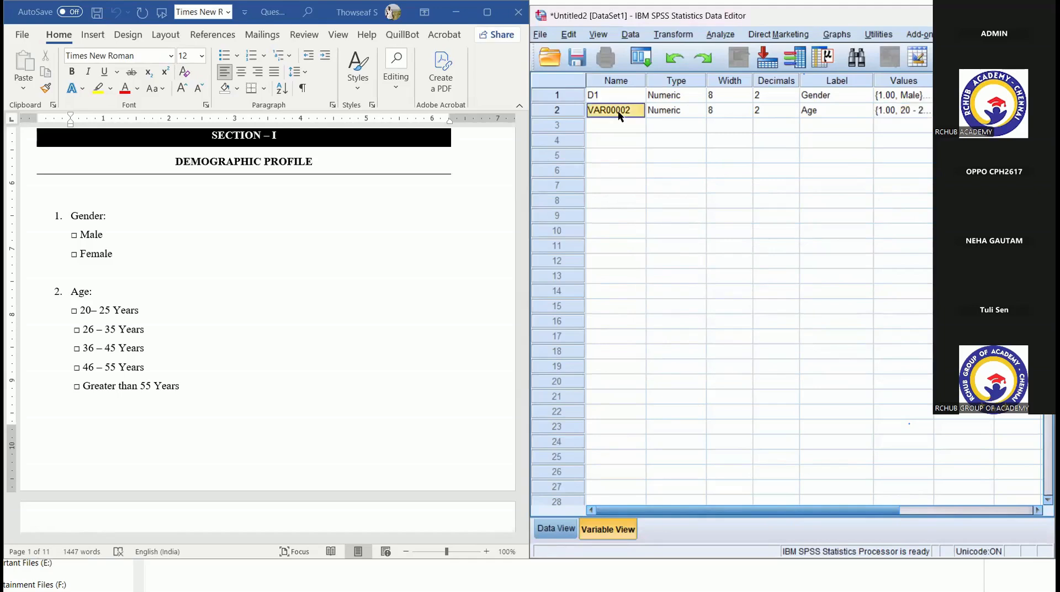
pyautogui.write('D2')
pyautogui.click(633, 141)
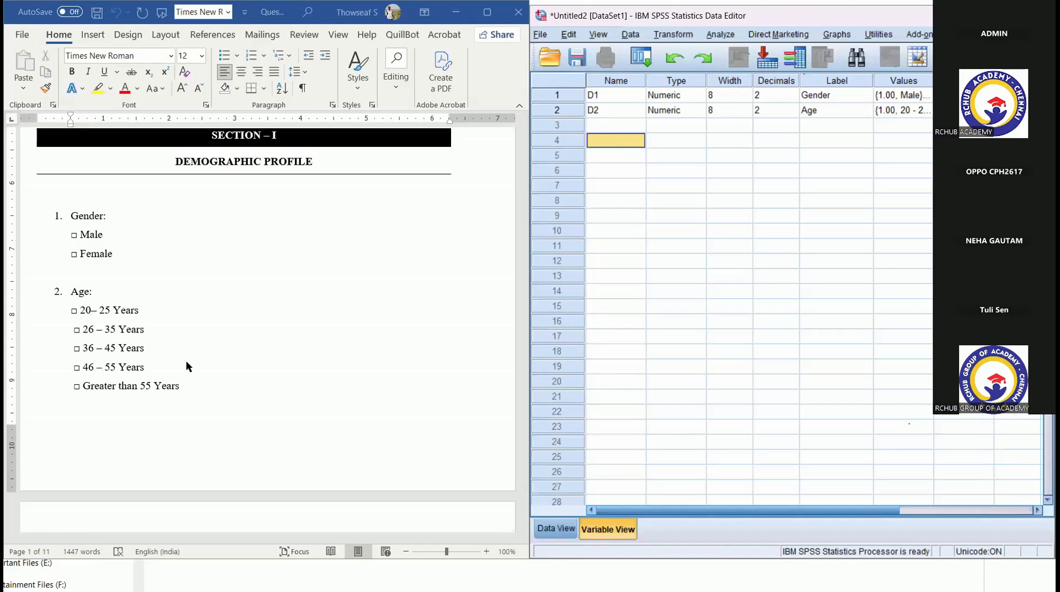
# - Examine the Age question's answer options in the Word questionnaire and the remaining attribute columns of the Gender and Age variables
pyautogui.click(82, 311)
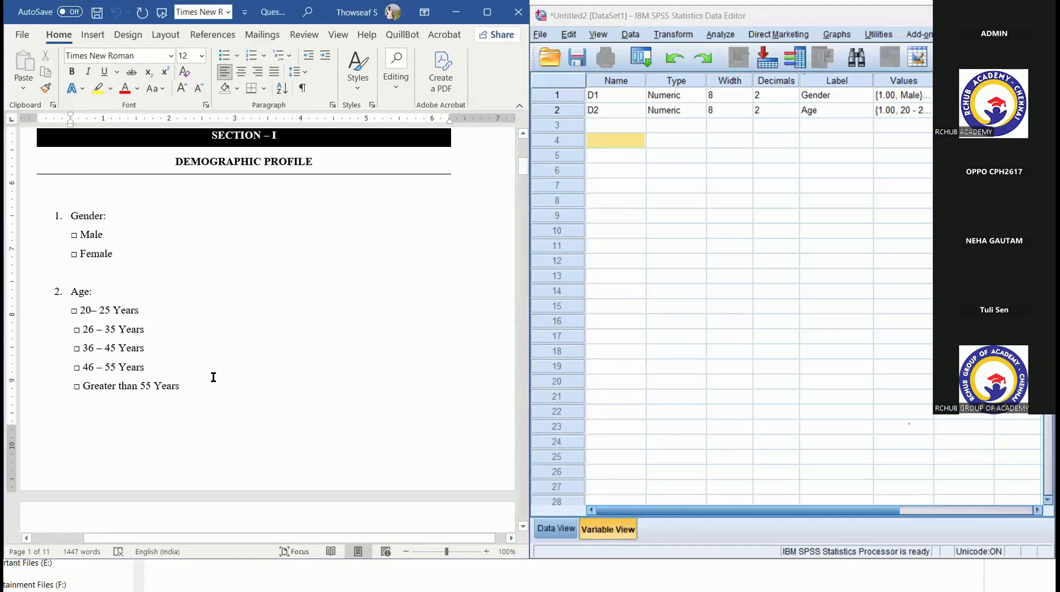
pyautogui.moveTo(184, 392); pyautogui.dragTo(75, 320)
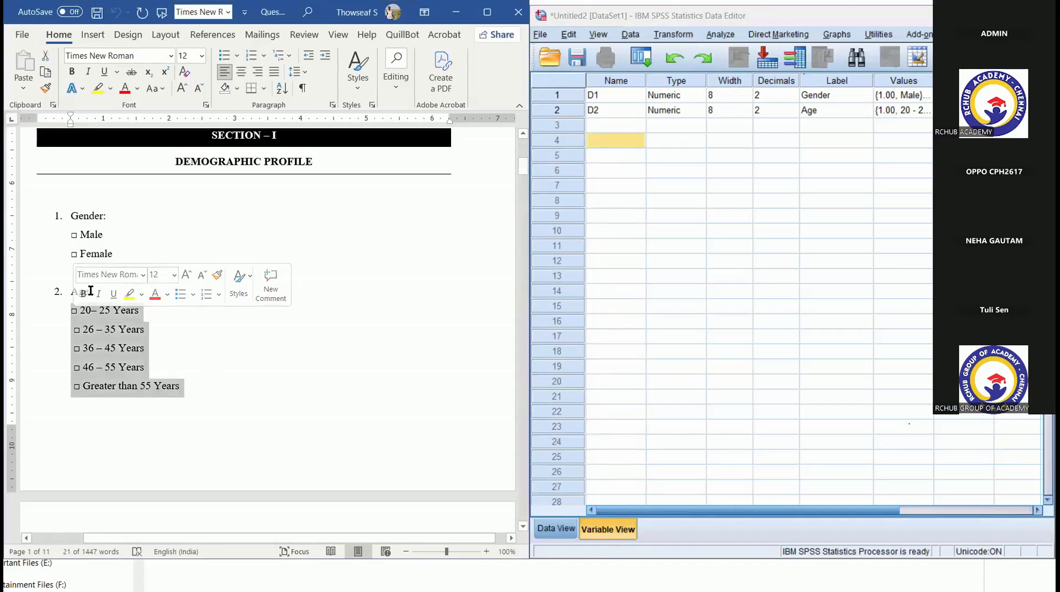
pyautogui.click(91, 288)
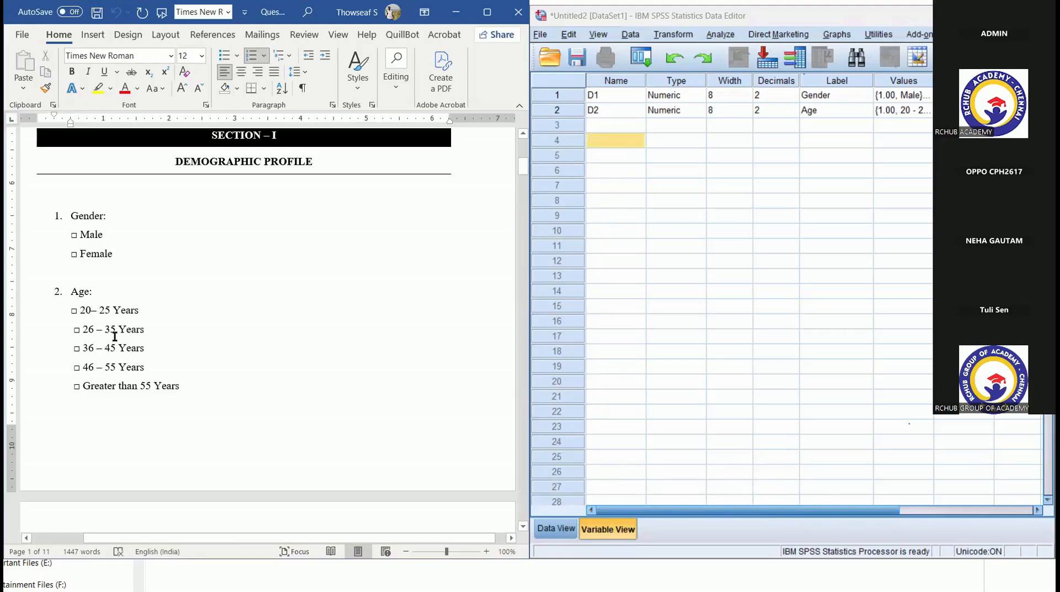
pyautogui.moveTo(186, 391); pyautogui.dragTo(75, 313)
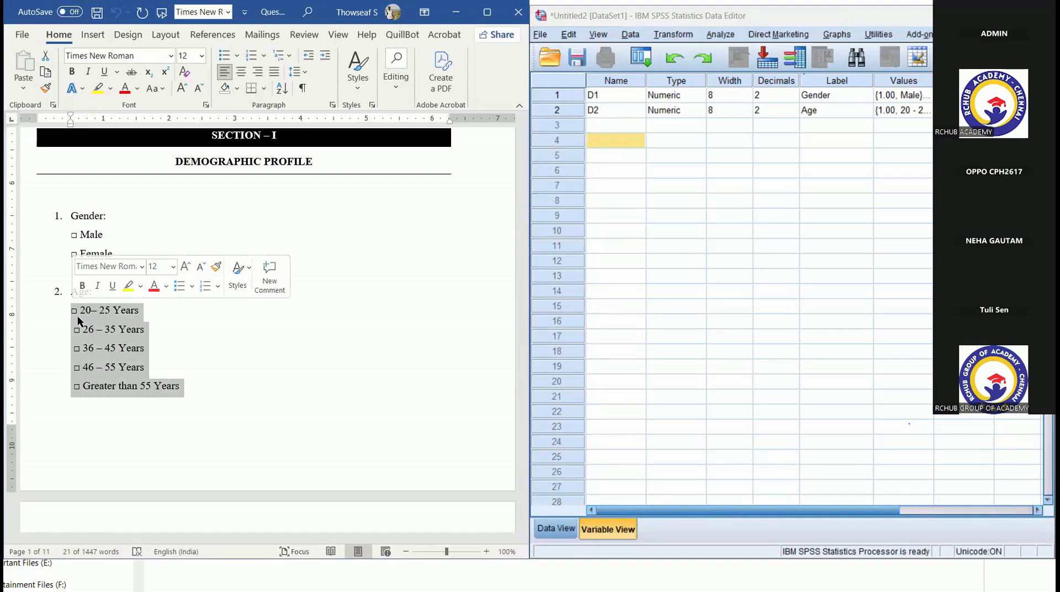
pyautogui.click(459, 413)
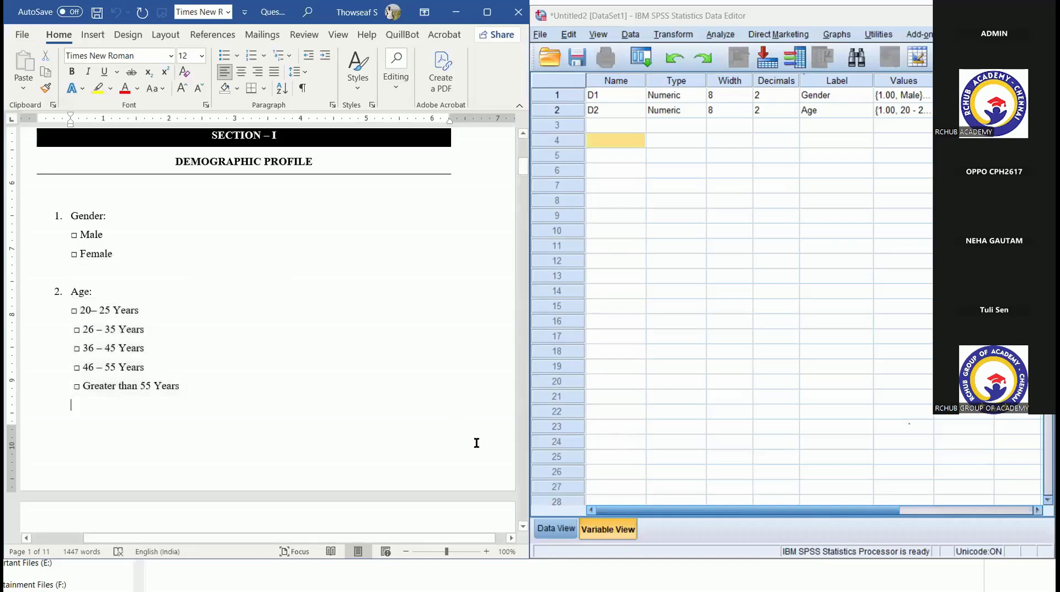
pyautogui.scroll(-2, 501, 487)
pyautogui.scroll(-3, 500, 487)
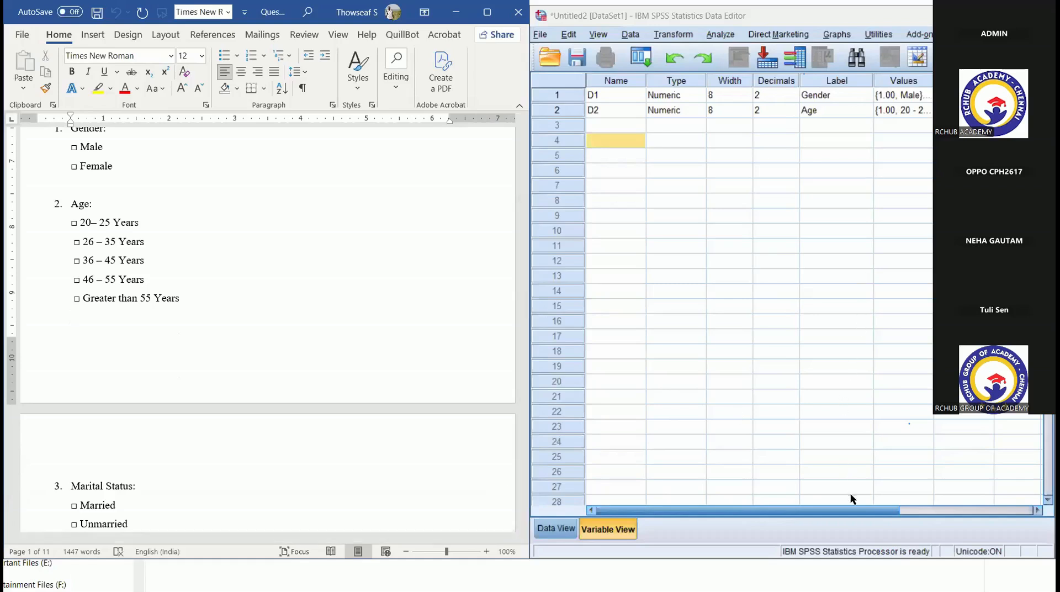
pyautogui.moveTo(878, 511); pyautogui.dragTo(990, 514)
pyautogui.click(978, 95)
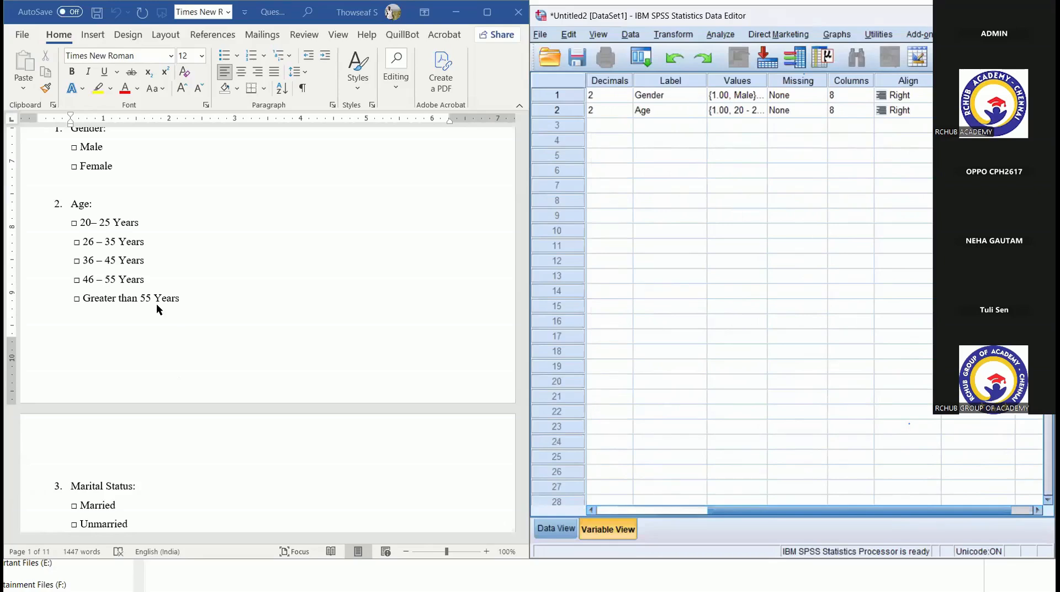
# - Copy all statements of the PERFORMANCE GAP table in the Word questionnaire, without the rating columns
pyautogui.moveTo(523, 174); pyautogui.dragTo(542, 269)
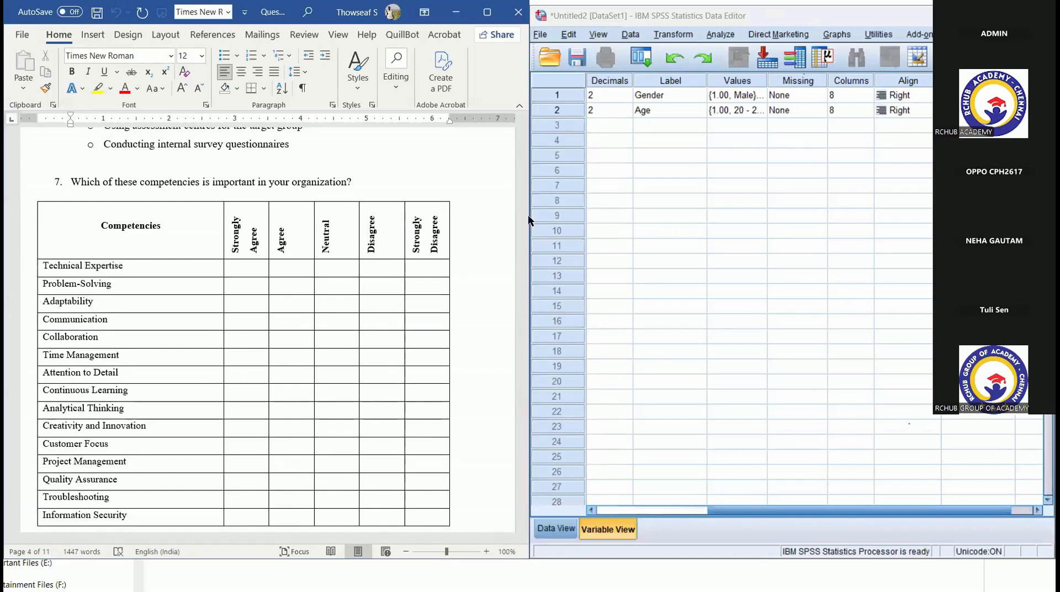
pyautogui.moveTo(529, 283); pyautogui.dragTo(532, 290)
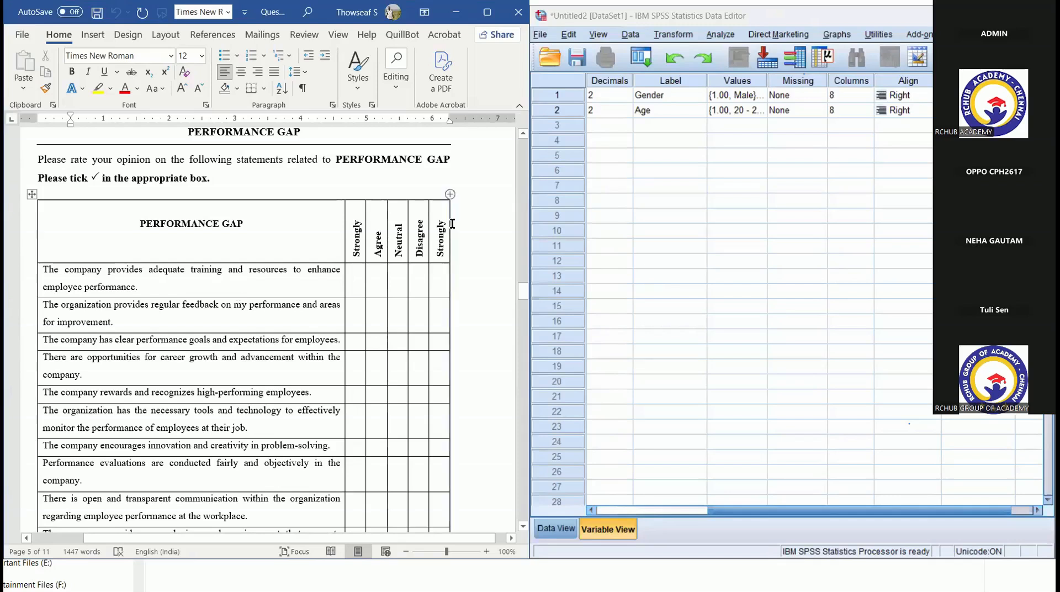
pyautogui.scroll(-2, 526, 290)
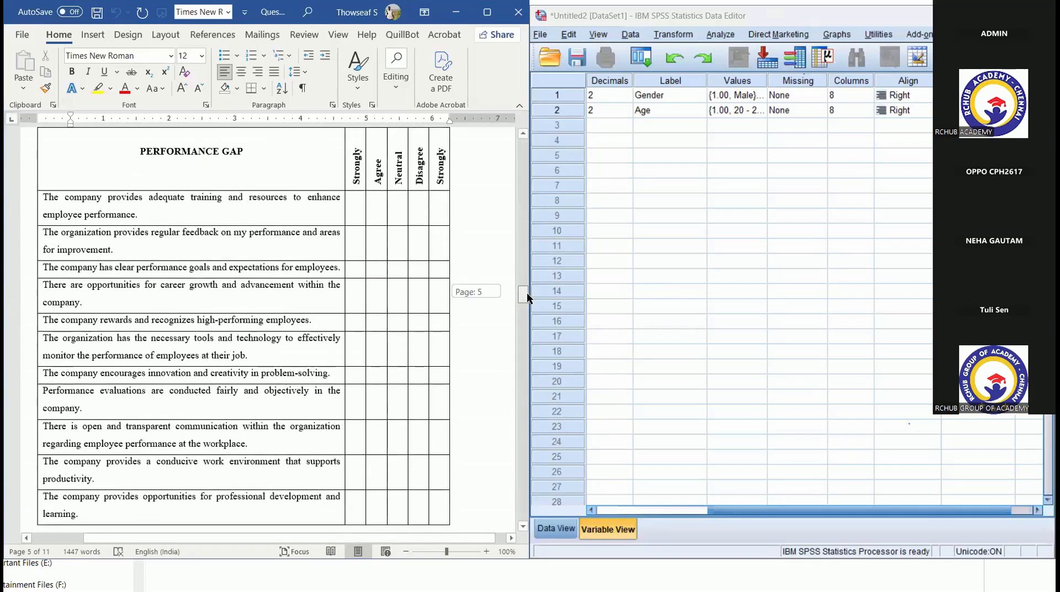
pyautogui.moveTo(44, 197); pyautogui.dragTo(215, 493)
pyautogui.hotkey('ctrl', 'c')
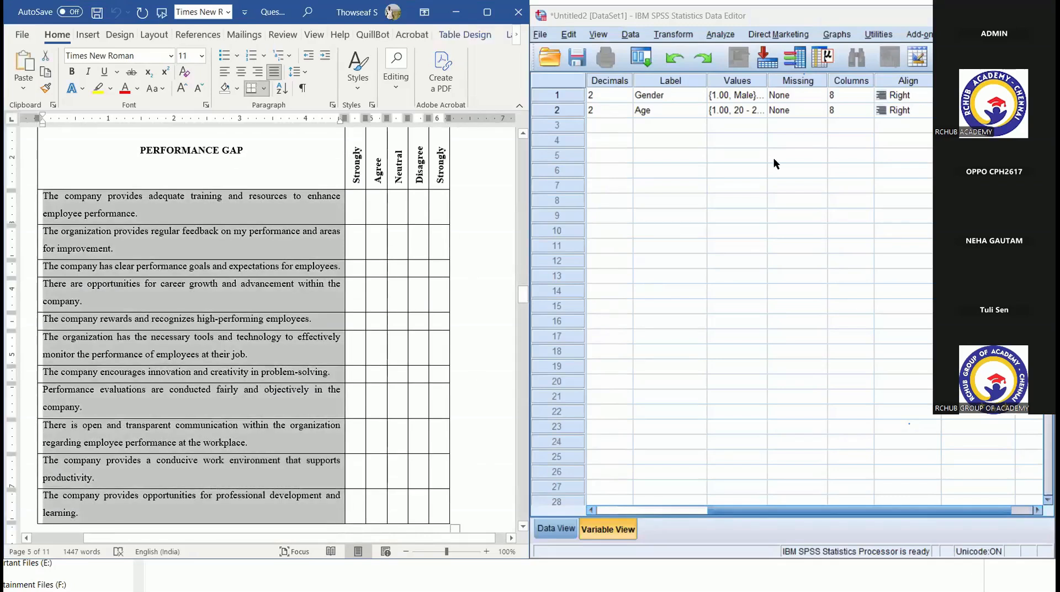
# - Paste the copied PERFORMANCE GAP statements into SPSS as the labels of new variables starting at row 3
pyautogui.click(744, 126)
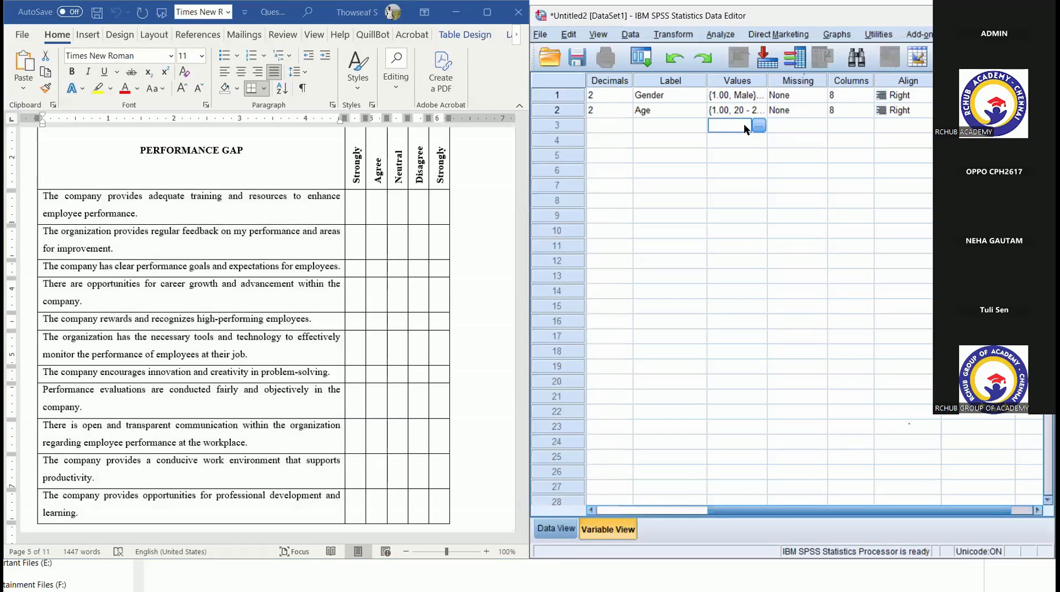
pyautogui.hotkey('ctrl', 'v')
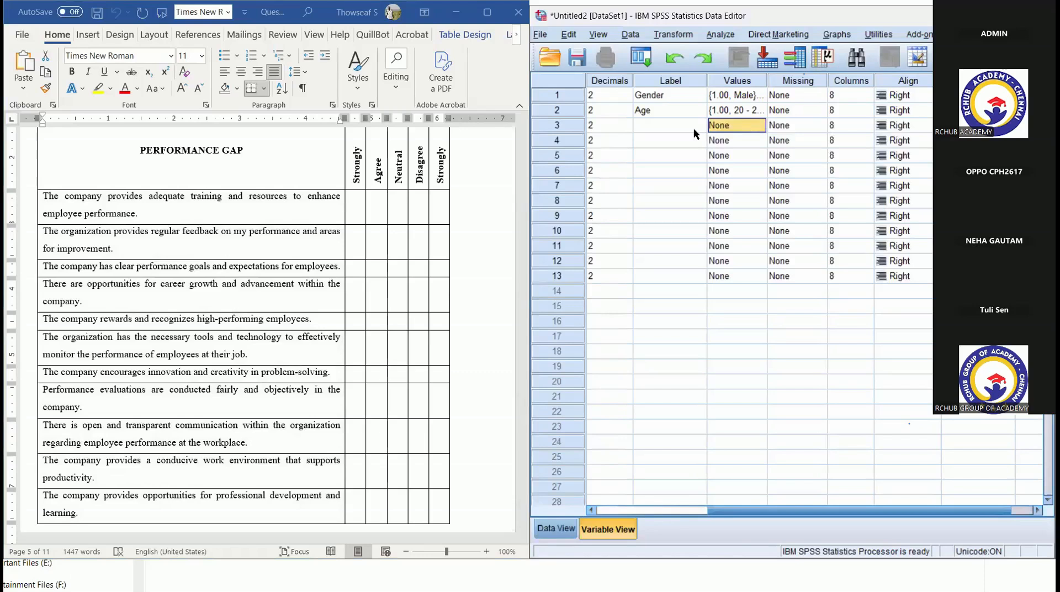
pyautogui.click(649, 124)
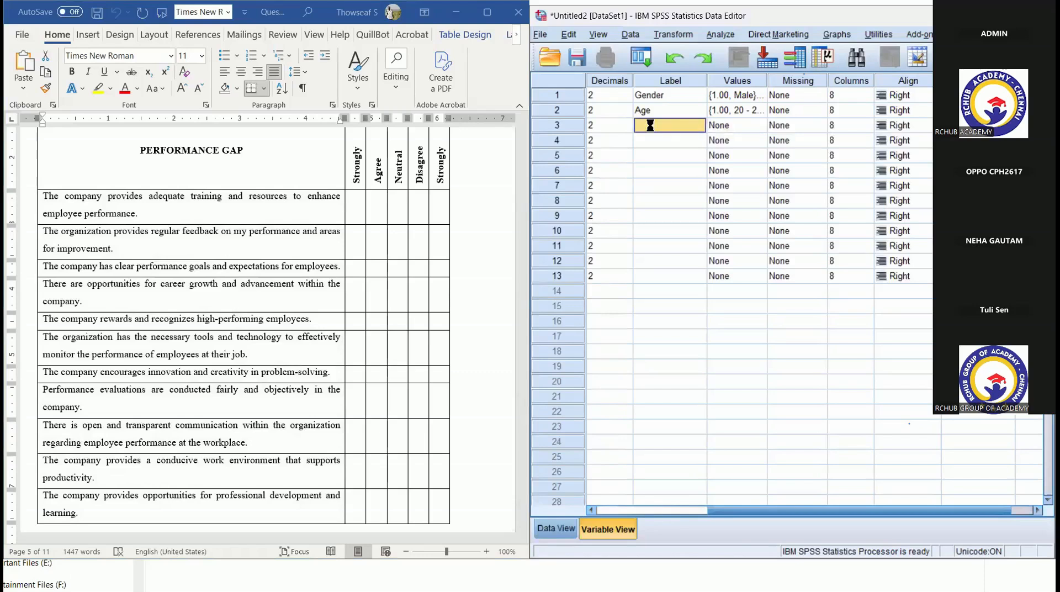
pyautogui.hotkey('ctrl', 'v')
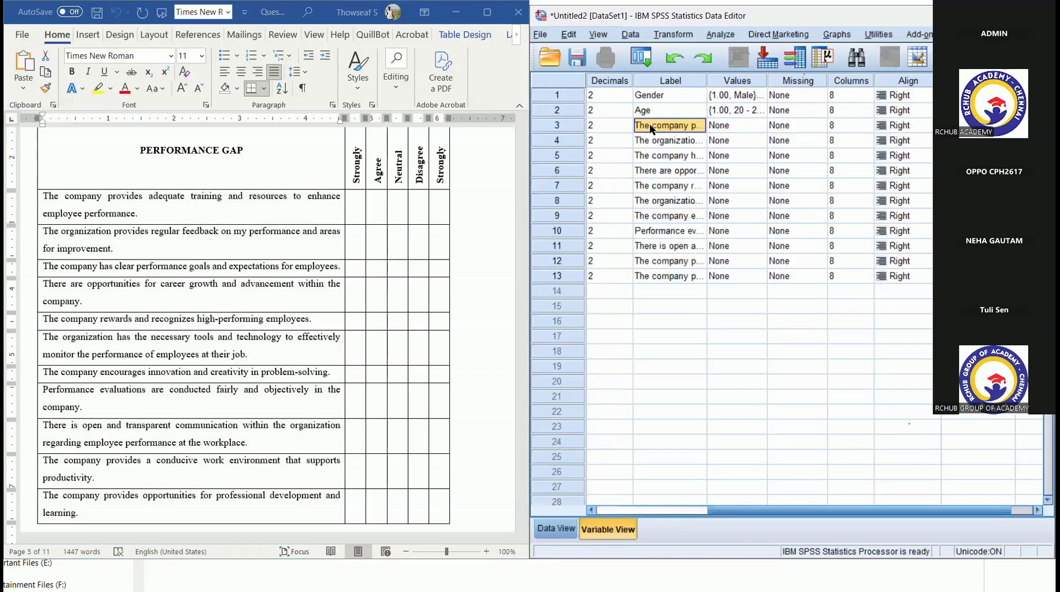
# - Add the value label 1 = Strongly Disagree to the first PERFORMANCE GAP variable in row 3
pyautogui.click(760, 128)
pyautogui.click(760, 128)
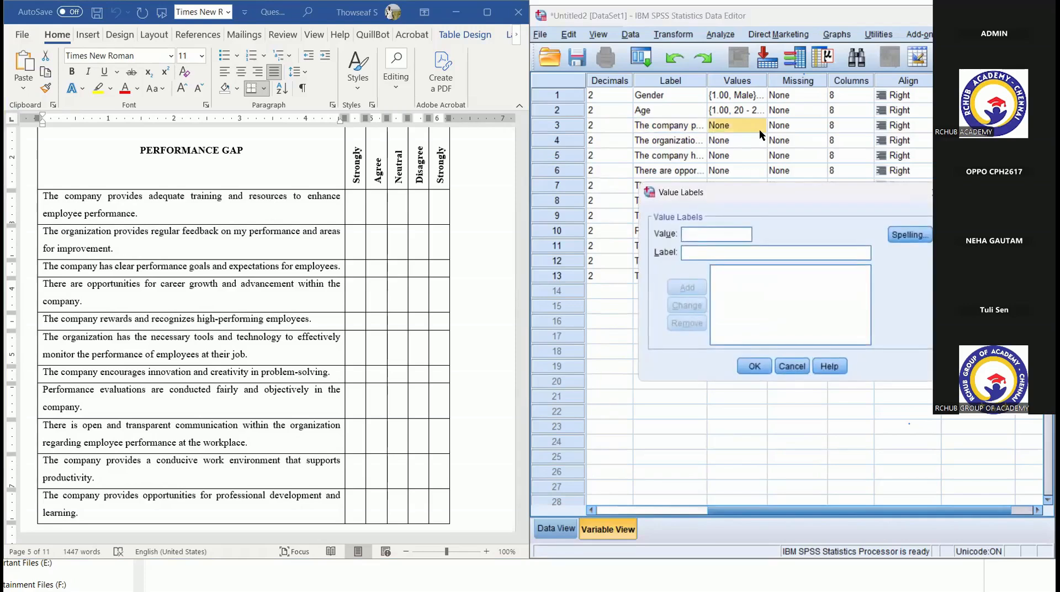
pyautogui.write('1')
pyautogui.press('Tab')
pyautogui.write('Stro')
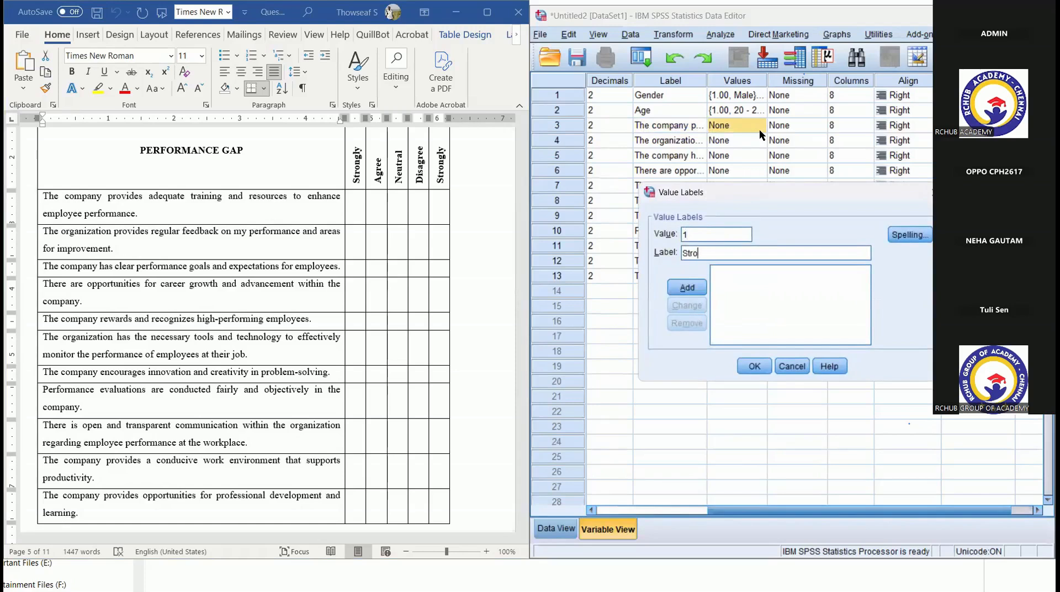
pyautogui.write('ngly Dsi')
pyautogui.press('BackSpace')
pyautogui.press('BackSpace')
pyautogui.write('isagree')
pyautogui.press('Return')
# - Add the value label 2 = Disagree to the row 3 variable
pyautogui.write('2')
pyautogui.press('Tab')
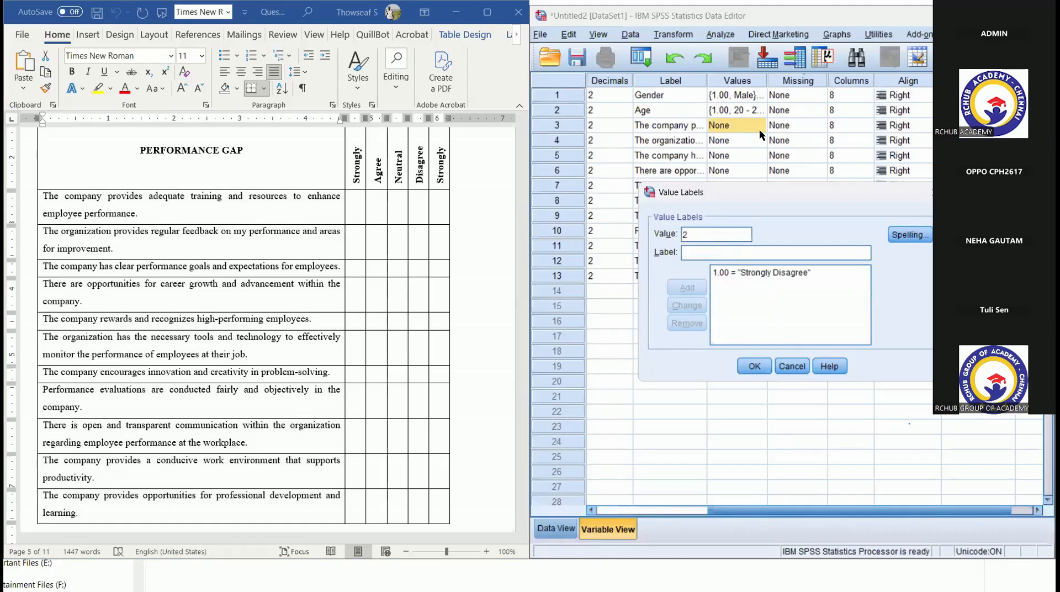
pyautogui.write('Disagr')
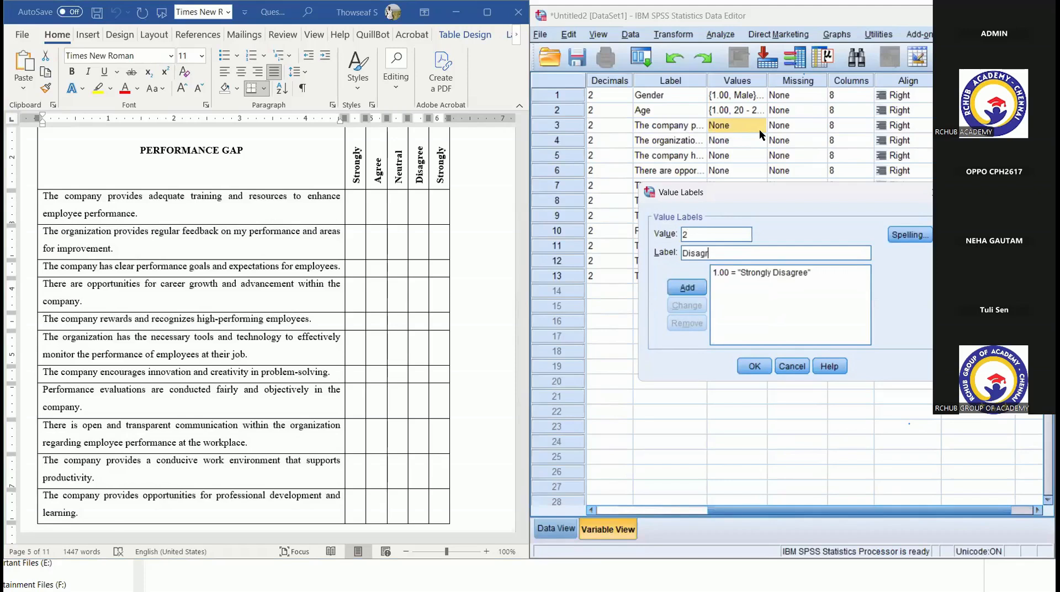
pyautogui.write('ee')
pyautogui.press('Return')
# - Add the value label 3 = Neither Agree nor Disagree to the row 3 variable
pyautogui.write('3')
pyautogui.press('Tab')
pyautogui.write('Neither Agre')
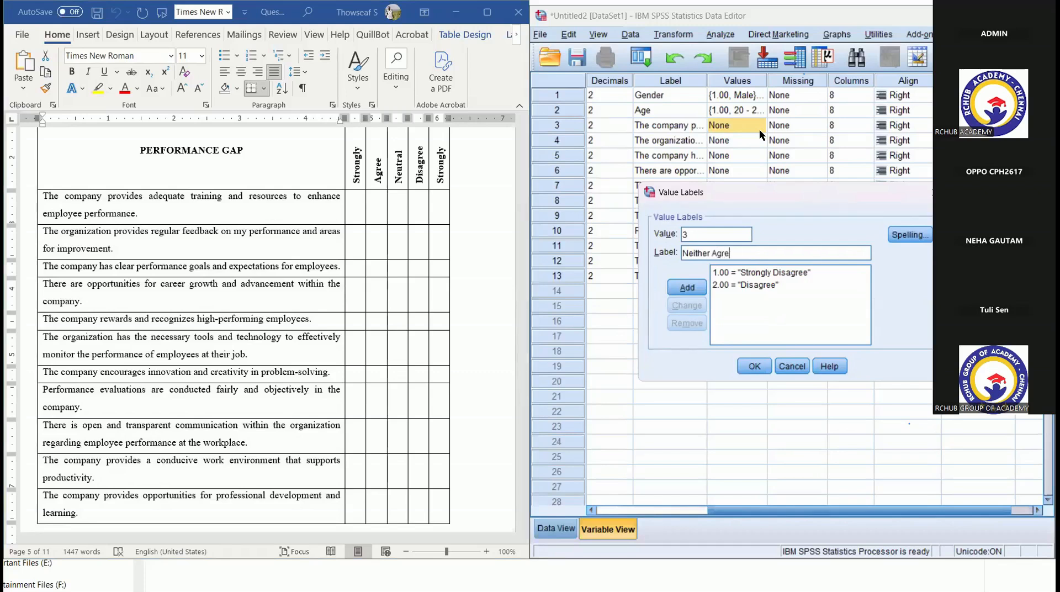
pyautogui.write('e nor Disagree')
pyautogui.hotkey('alt', 'a')
# - Add the value labels 4 = Agree and 5 = Strongly Agree to the row 3 variable and accept the label set
pyautogui.write('4')
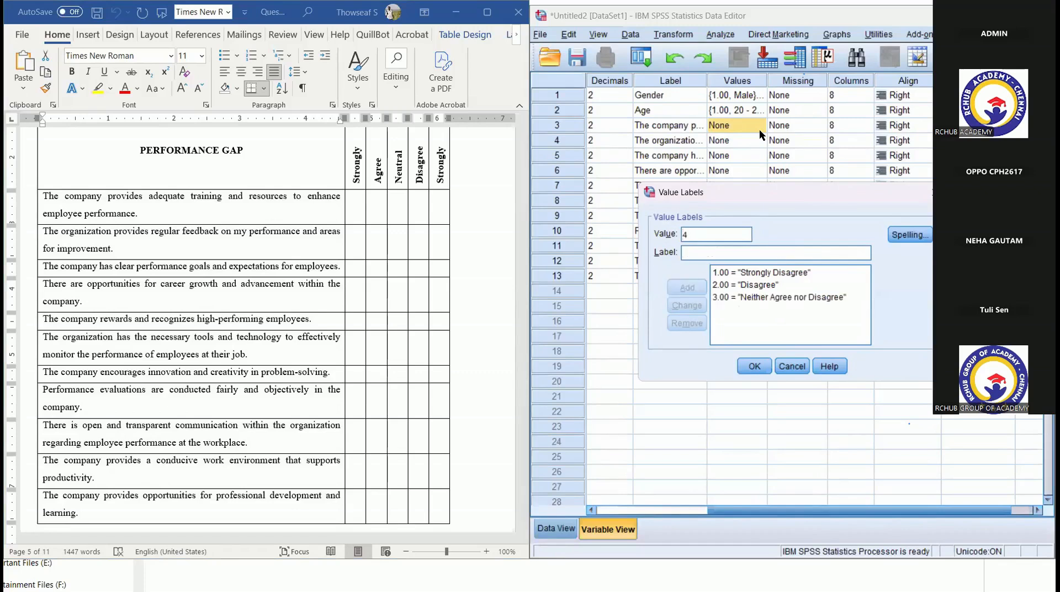
pyautogui.press('Tab')
pyautogui.write('Agree')
pyautogui.hotkey('alt', 'a')
pyautogui.write('5')
pyautogui.press('Tab')
pyautogui.write('Strongly Agree')
pyautogui.click(690, 290)
pyautogui.click(750, 370)
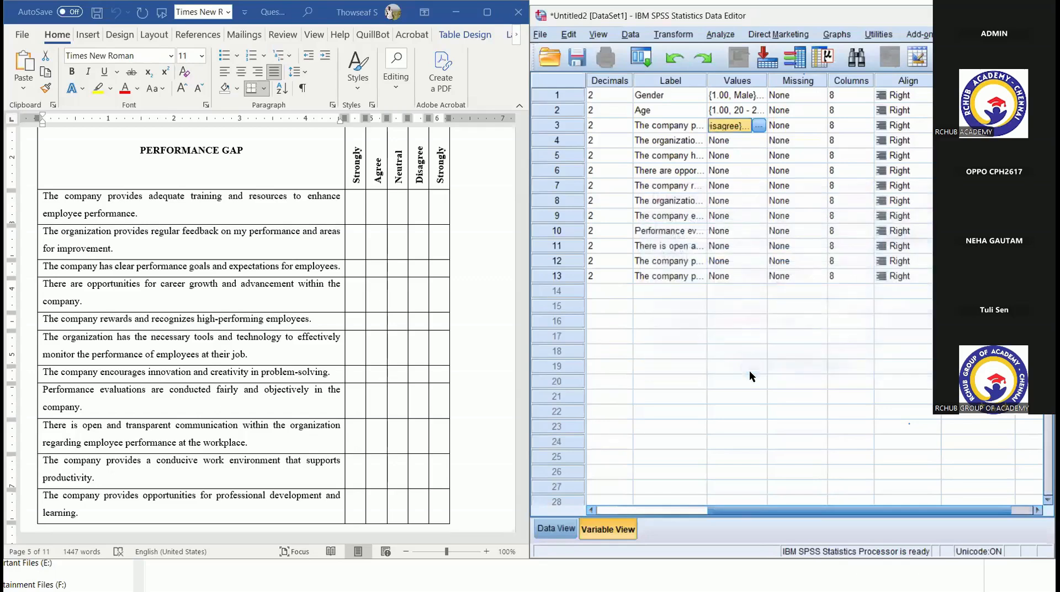
# - Copy the value labels of the row 3 variable to the variables in rows 4 to 13
pyautogui.rightClick(726, 131)
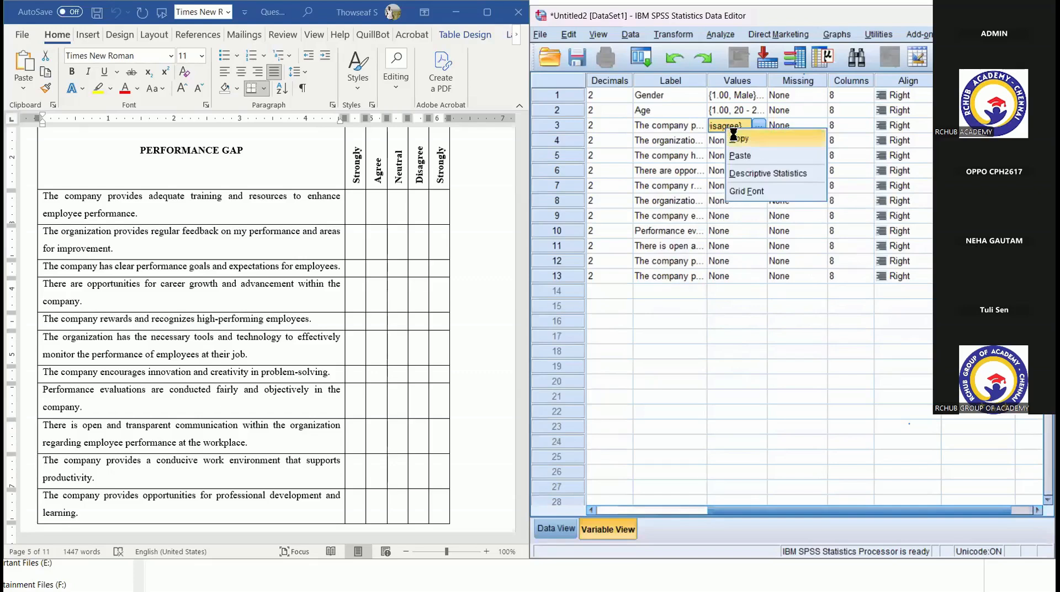
pyautogui.click(728, 138)
pyautogui.moveTo(723, 148); pyautogui.dragTo(726, 273)
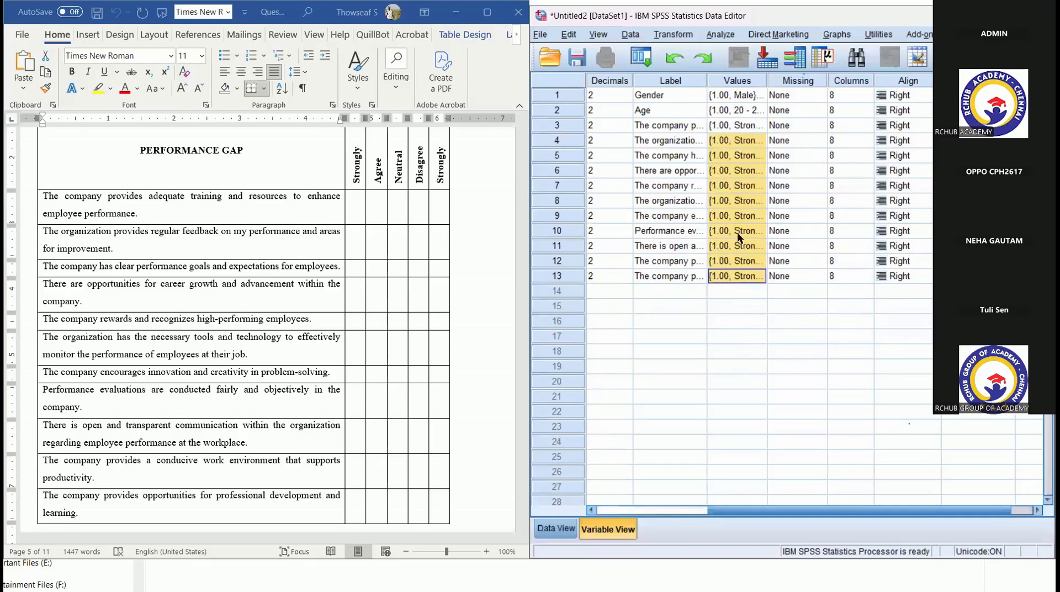
pyautogui.click(737, 121)
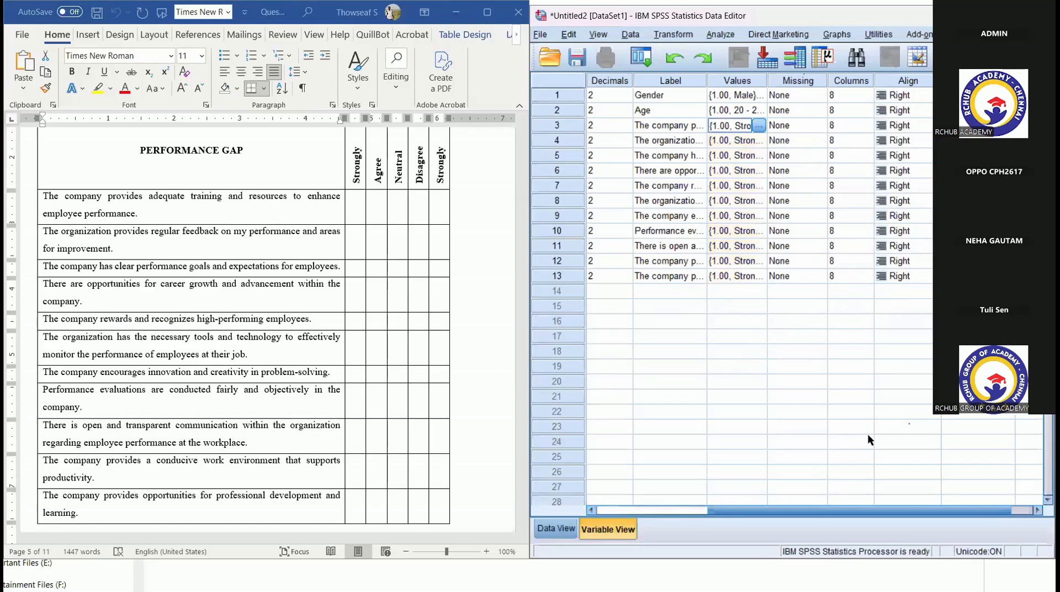
# - Set the measurement level of the row 3 variable to Ordinal and copy it to the variables in rows 4 to 13
pyautogui.click(939, 510)
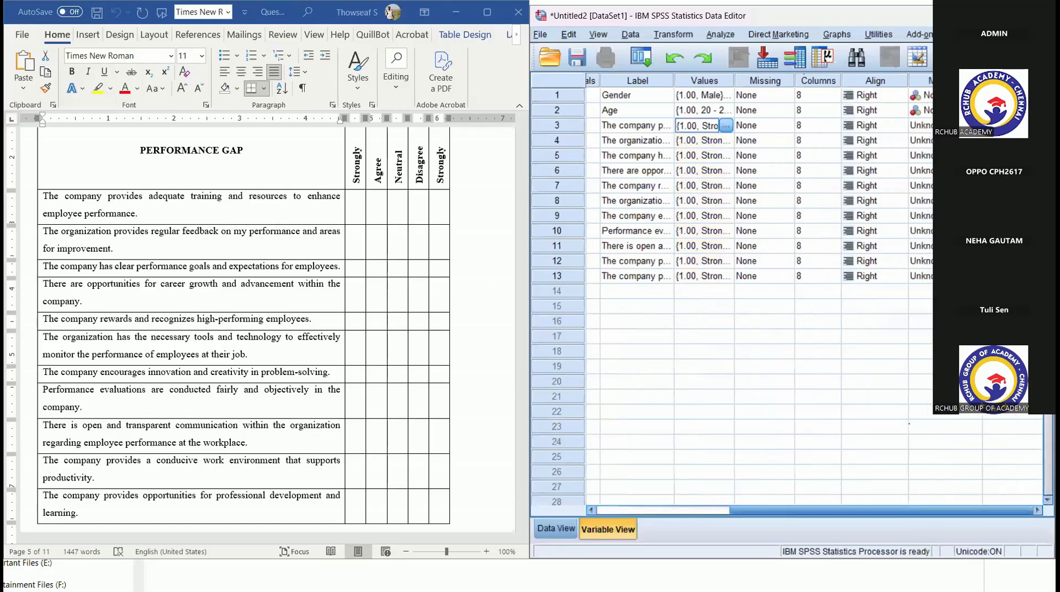
pyautogui.click(974, 125)
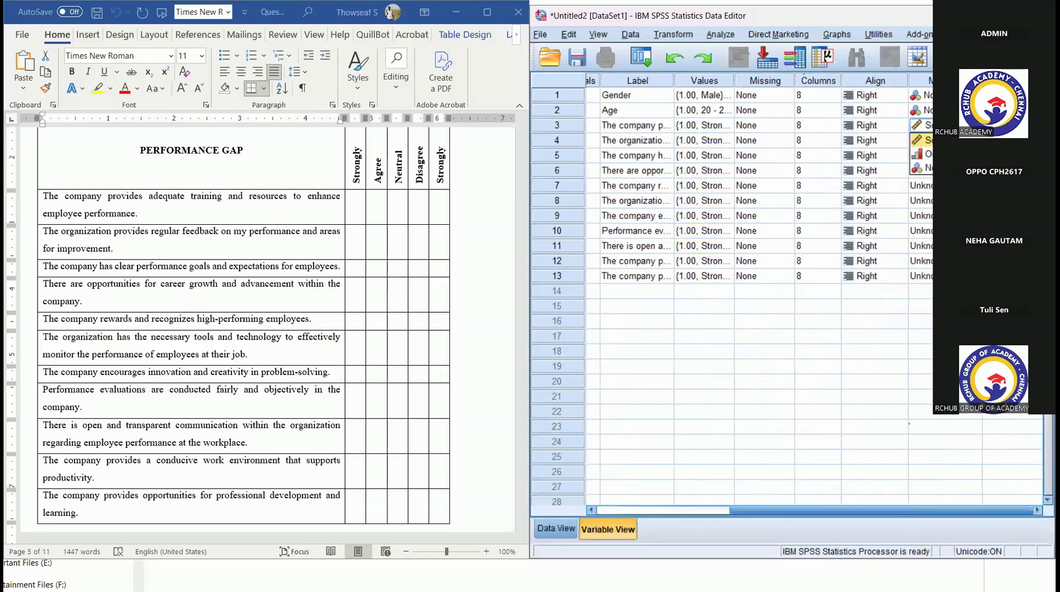
pyautogui.click(964, 155)
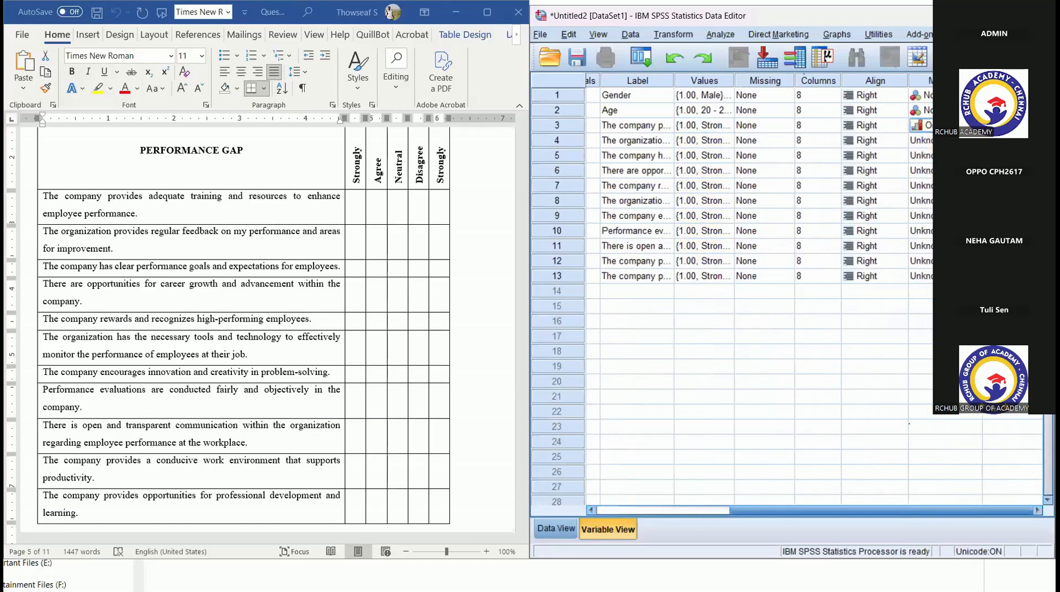
pyautogui.click(927, 126)
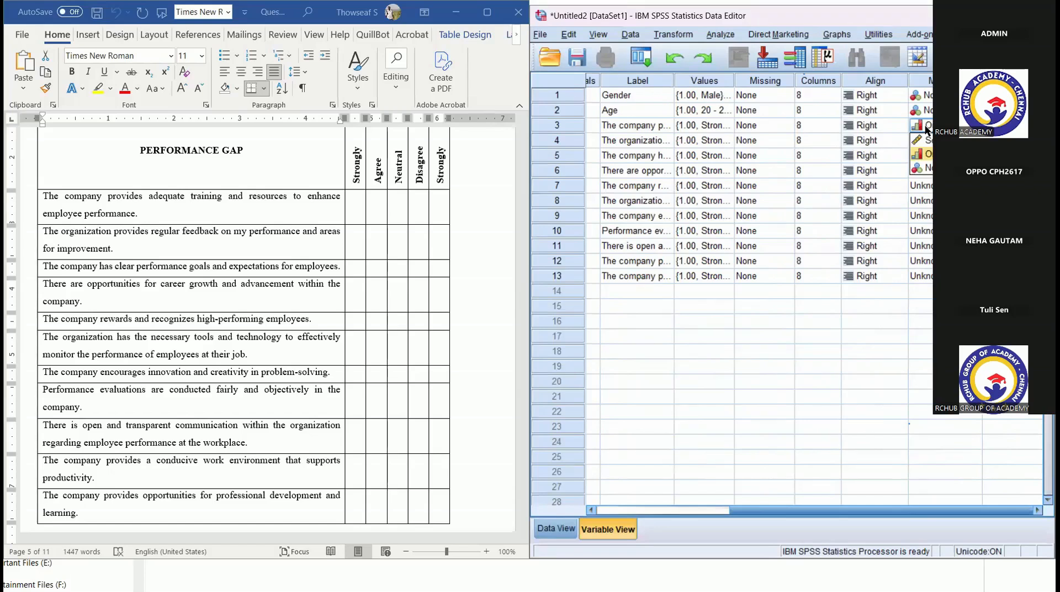
pyautogui.click(946, 231)
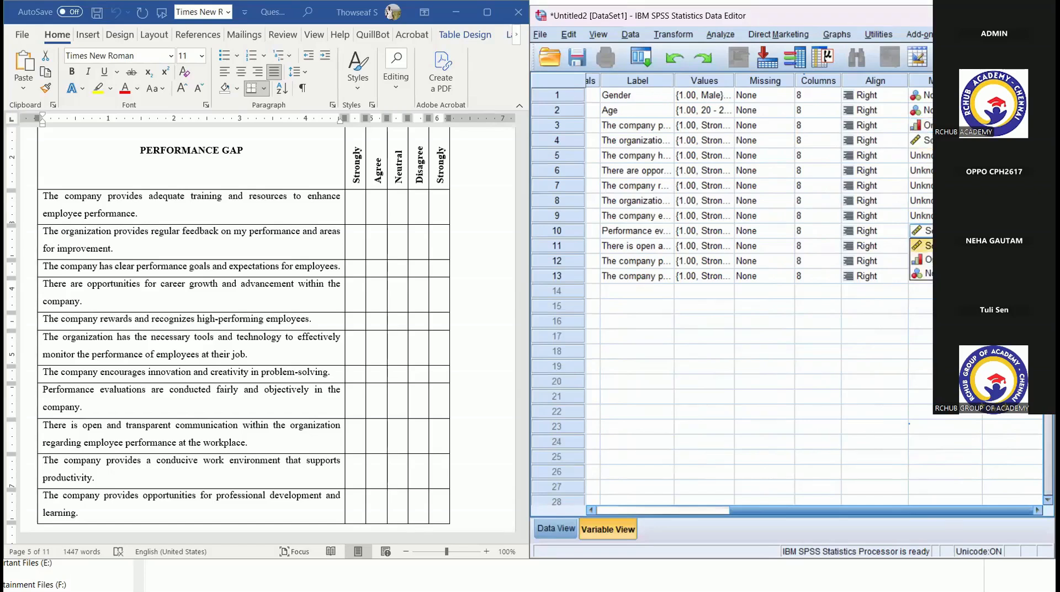
pyautogui.click(943, 126)
pyautogui.click(932, 140)
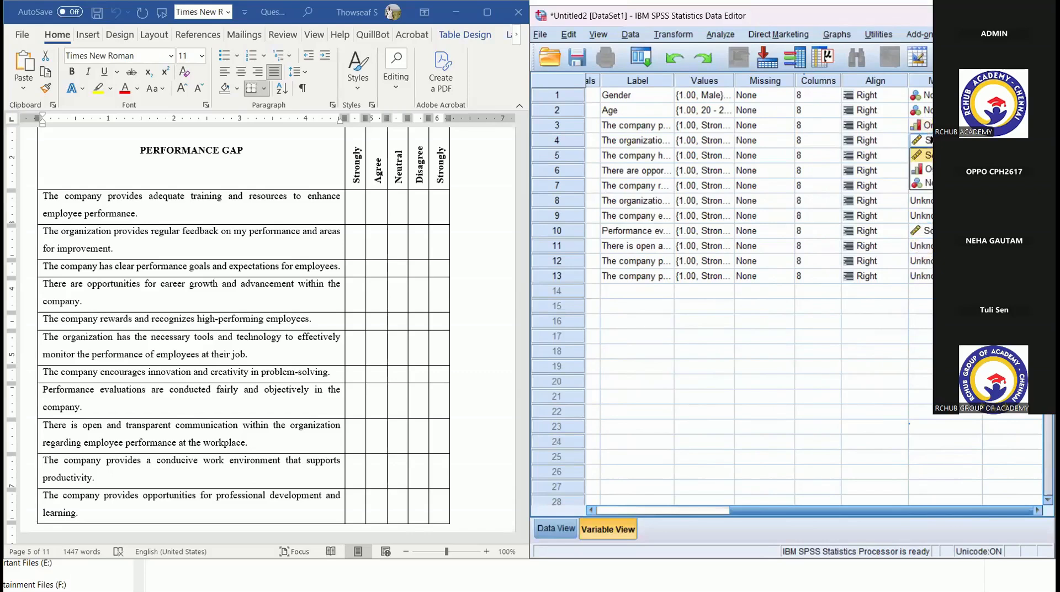
pyautogui.moveTo(932, 140); pyautogui.dragTo(928, 276)
pyautogui.hotkey('ctrl', 'v')
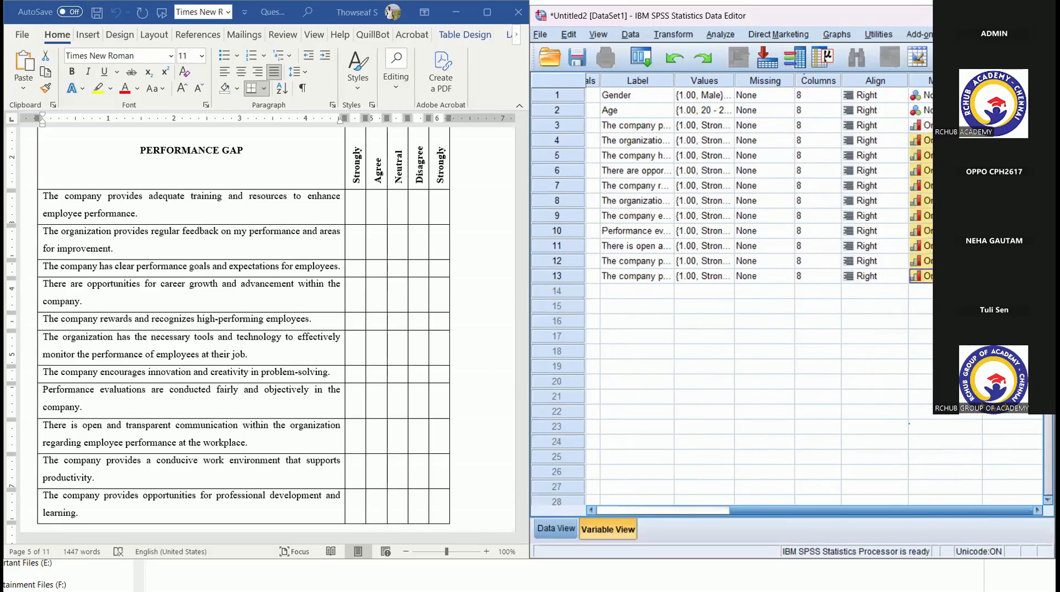
# - Switch from the variable definitions to the data grid of the dataset
pyautogui.click(800, 350)
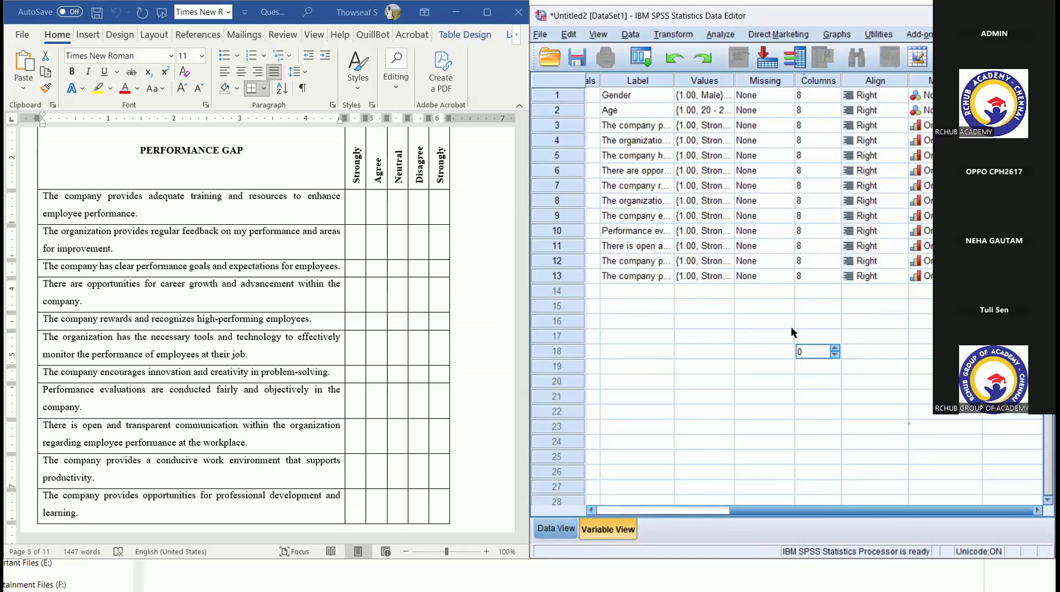
pyautogui.click(828, 291)
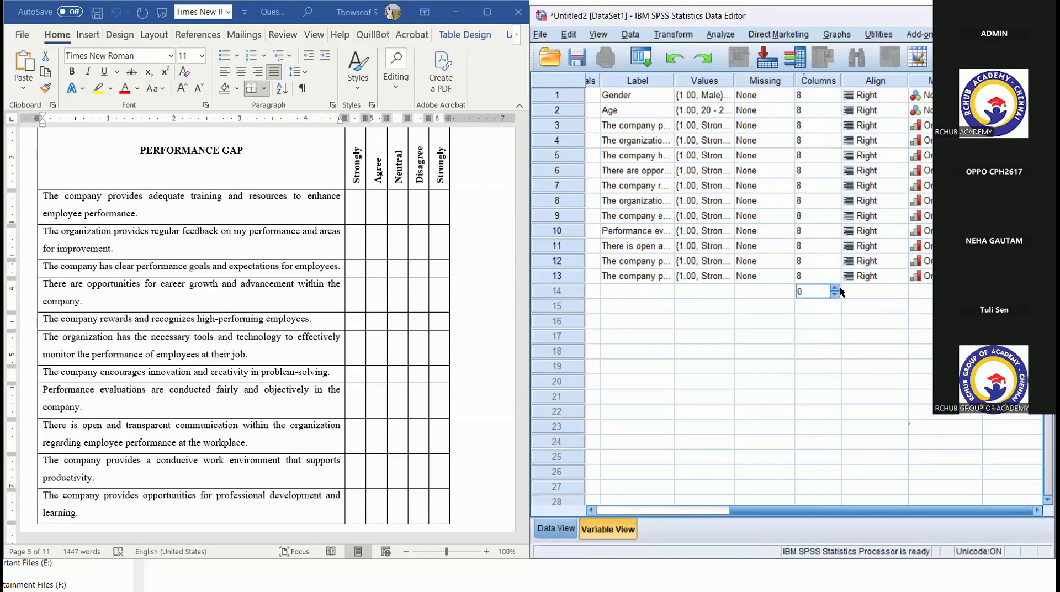
pyautogui.click(877, 289)
pyautogui.click(951, 291)
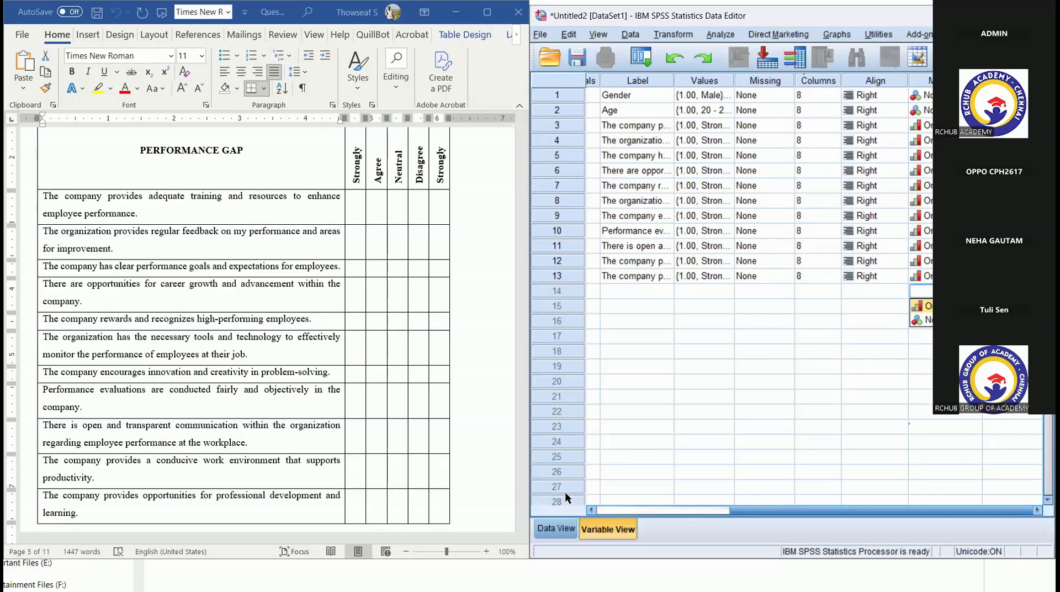
pyautogui.click(559, 528)
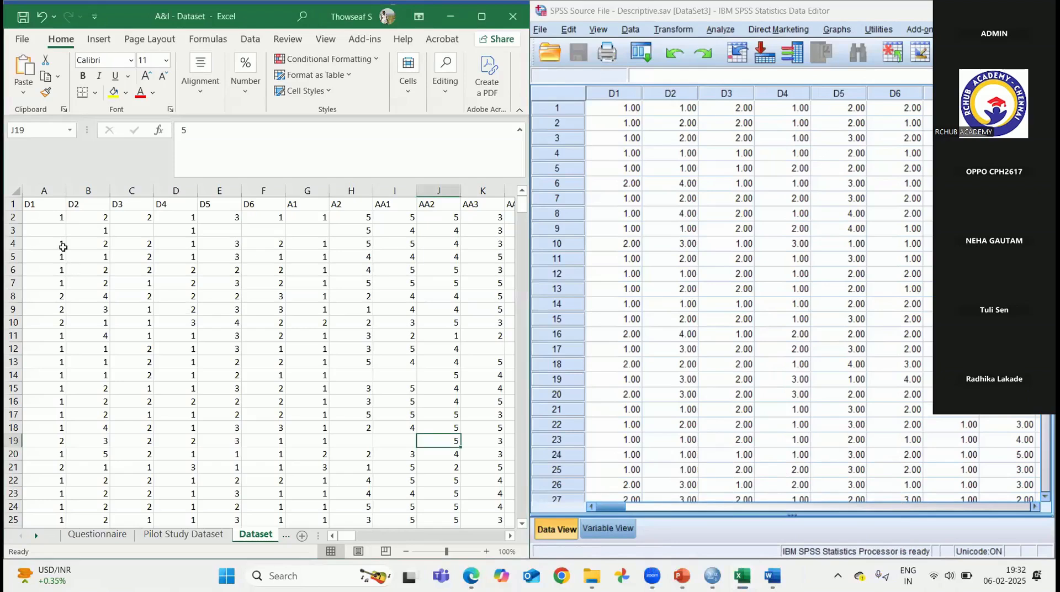
# - Compare the Excel Dataset sheet's coded columns with the variable list in SPSS and the demographic questions in the Word questionnaire
pyautogui.click(50, 218)
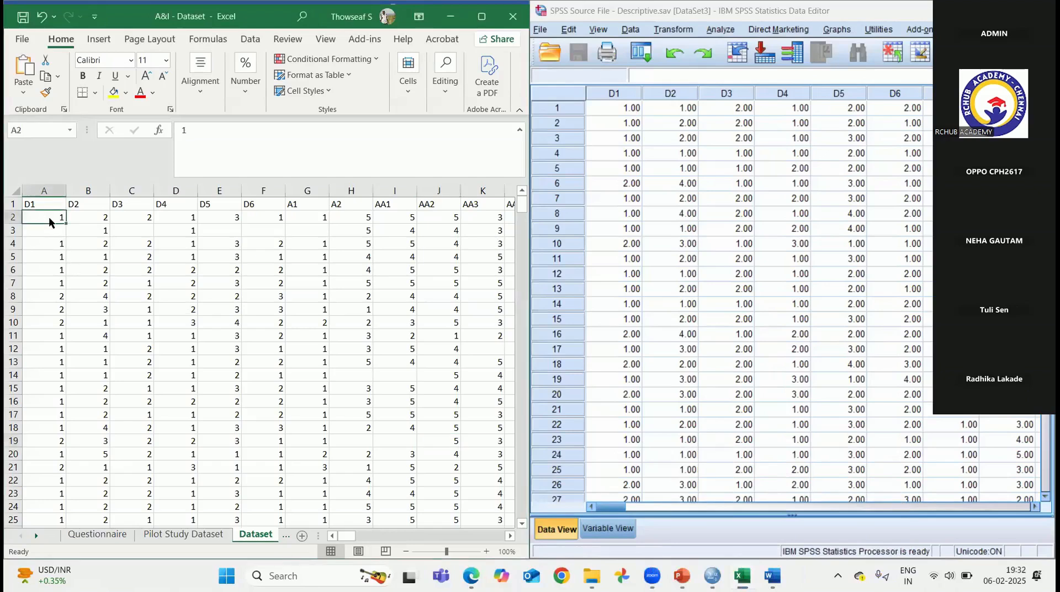
pyautogui.click(602, 528)
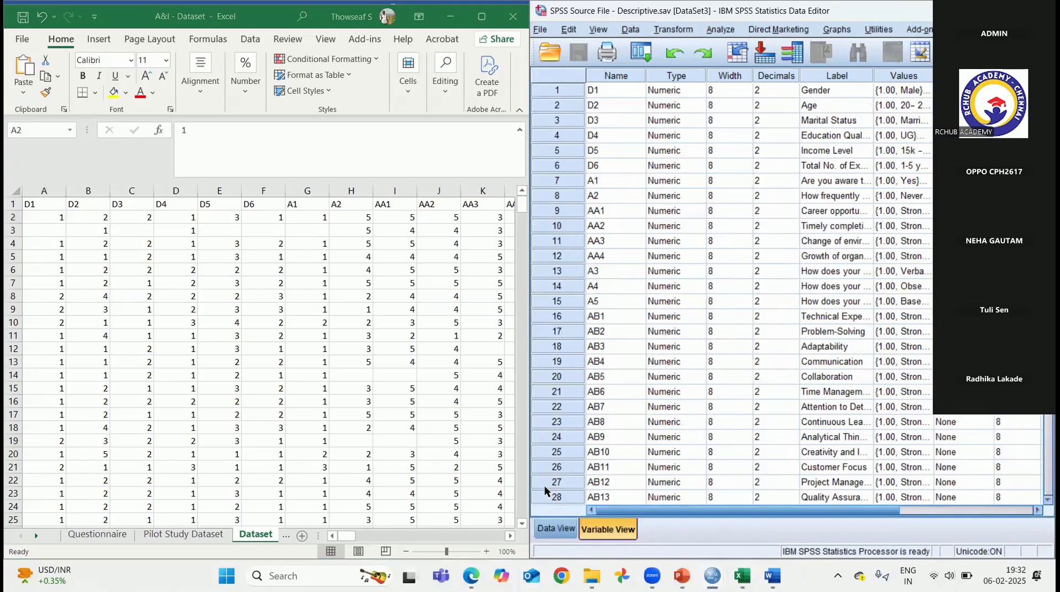
pyautogui.click(817, 113)
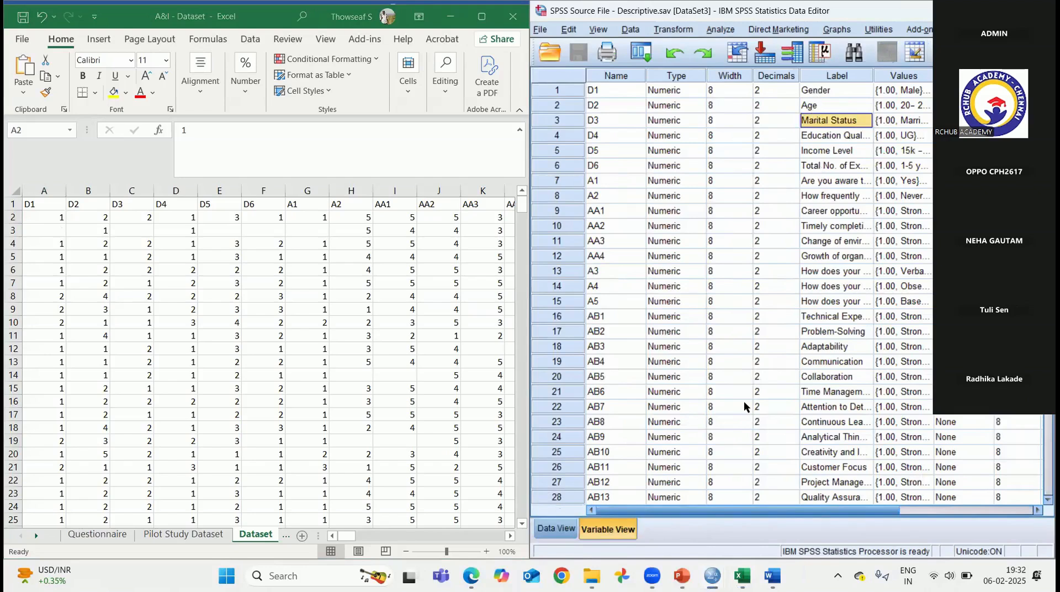
pyautogui.click(772, 576)
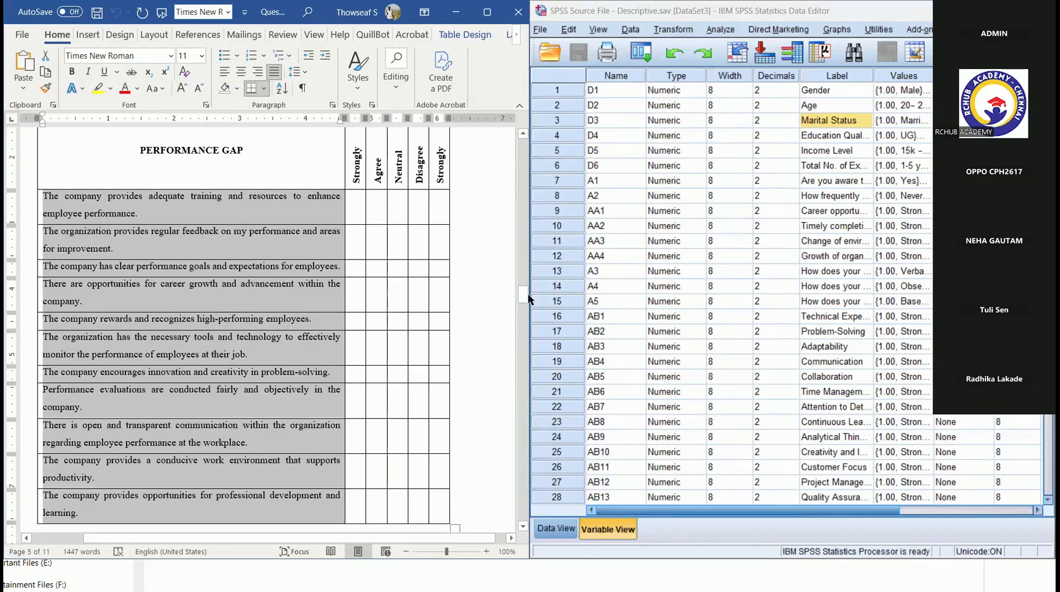
pyautogui.moveTo(525, 293); pyautogui.dragTo(513, 180)
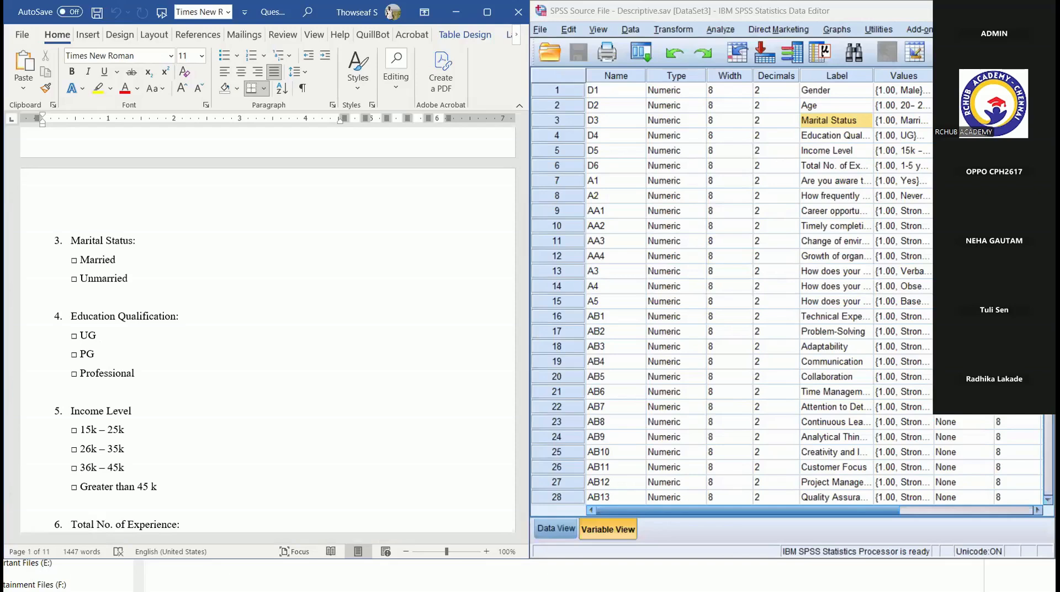
pyautogui.click(452, 19)
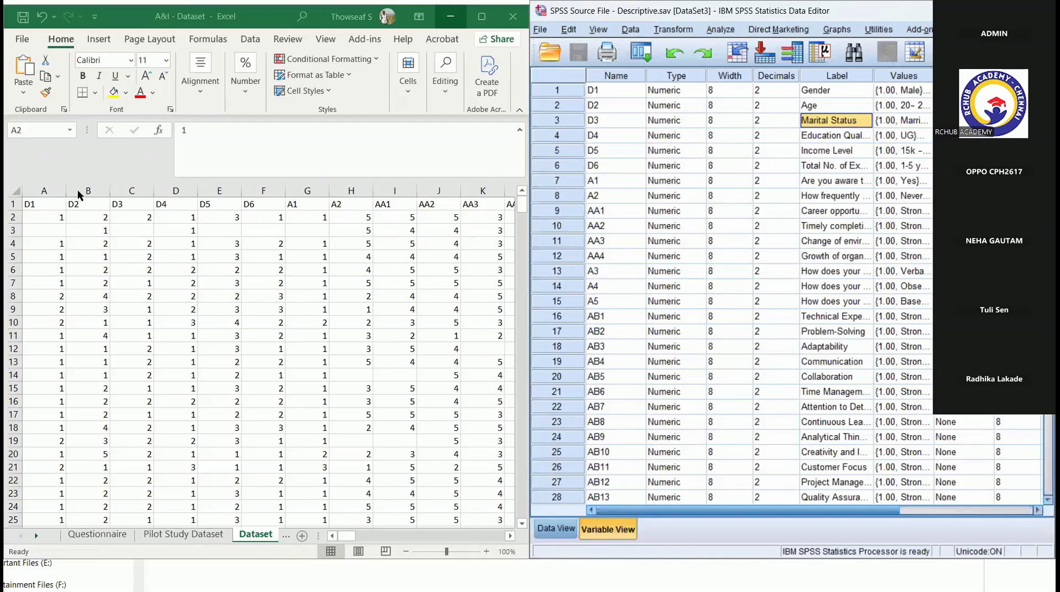
# - Check the first respondent's codes in Excel row 2 against the SPSS value labels of Age, Marital Status and Education Qualification
pyautogui.click(41, 220)
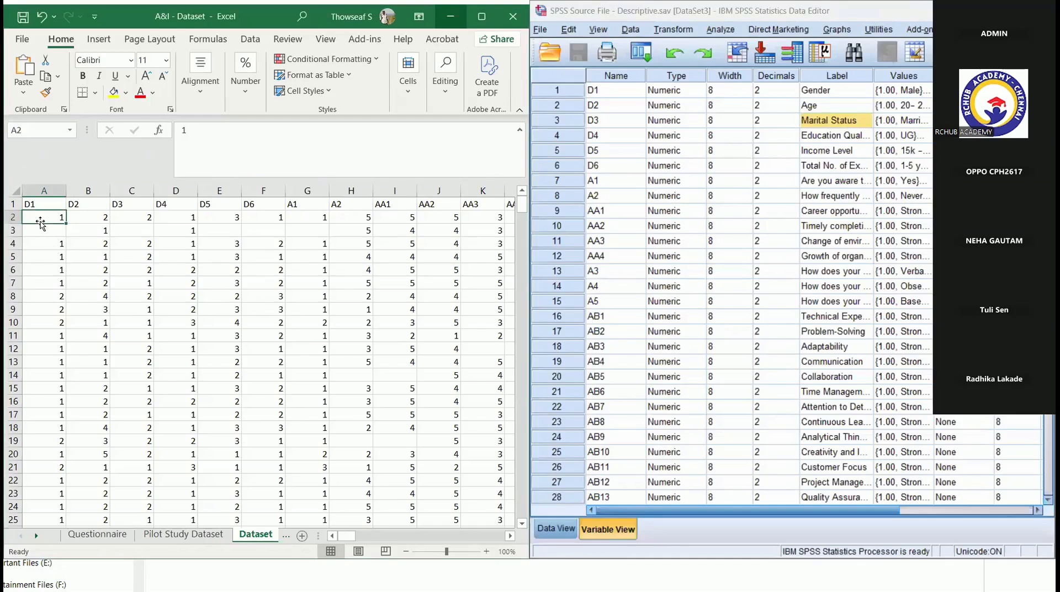
pyautogui.click(92, 222)
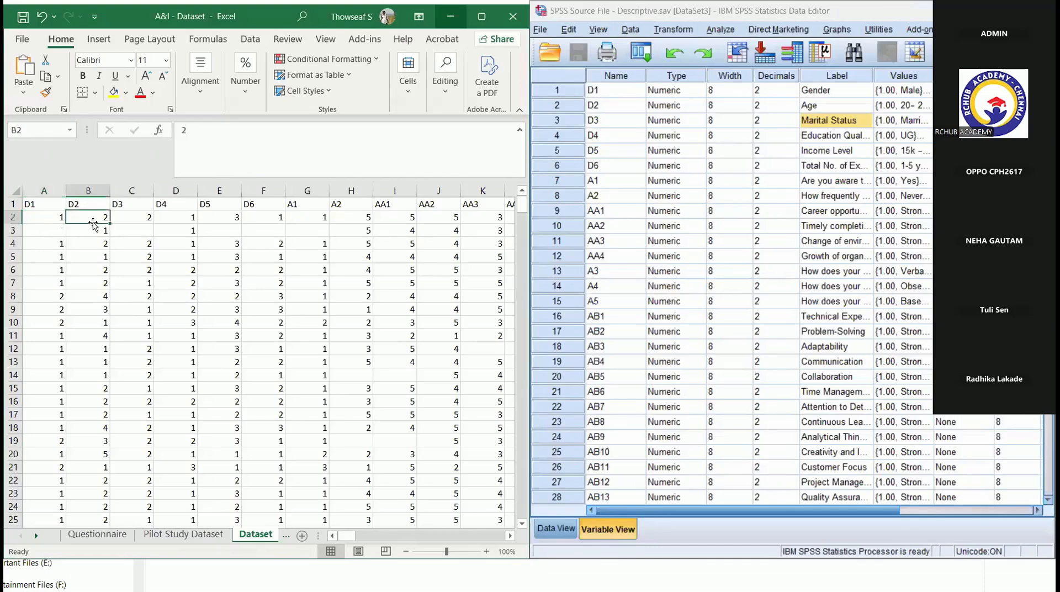
pyautogui.click(923, 106)
pyautogui.click(923, 106)
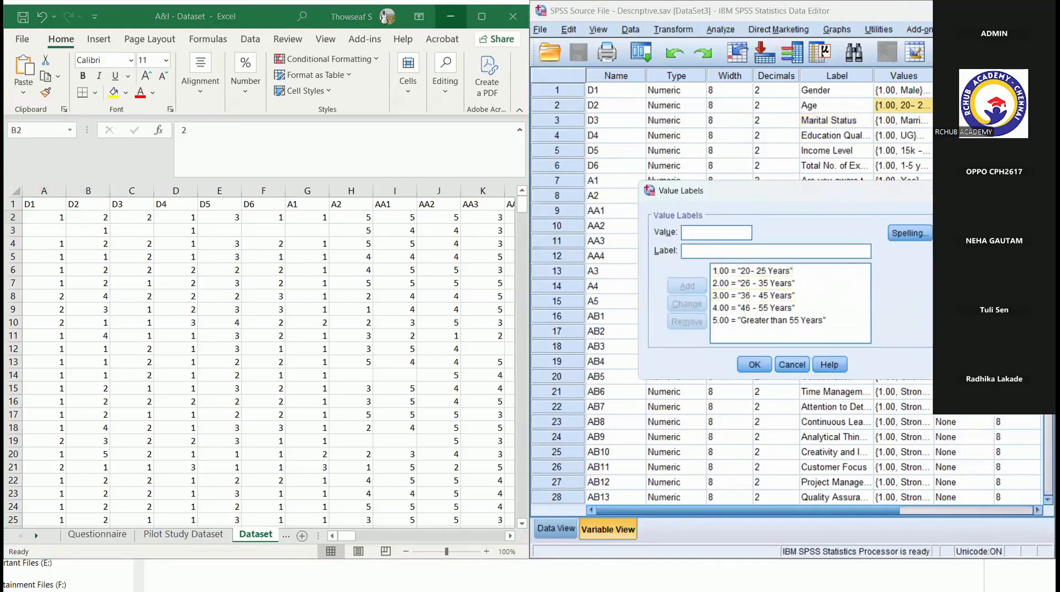
pyautogui.click(935, 191)
pyautogui.click(927, 122)
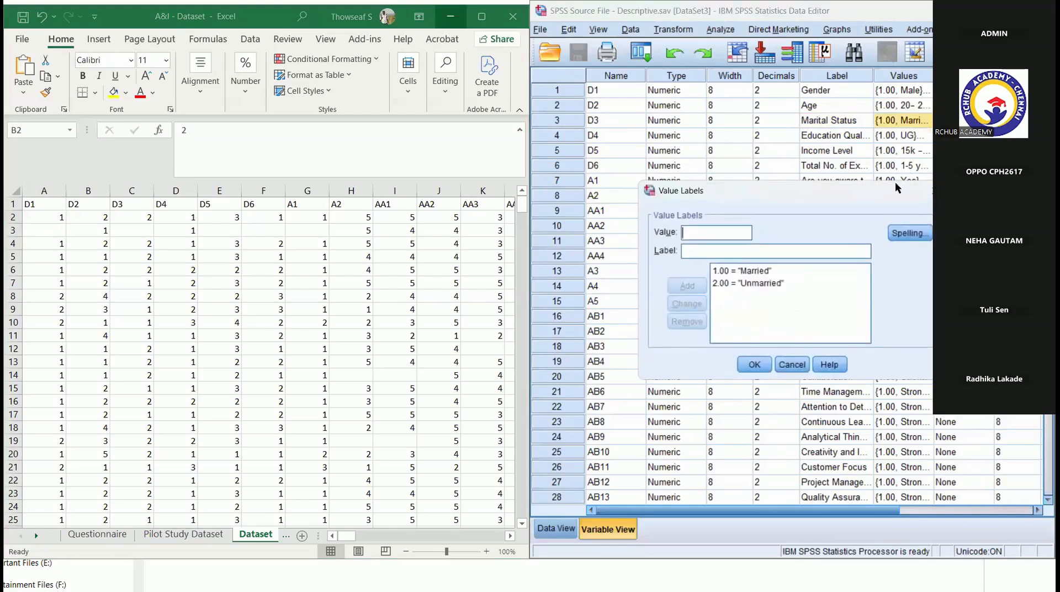
pyautogui.click(930, 190)
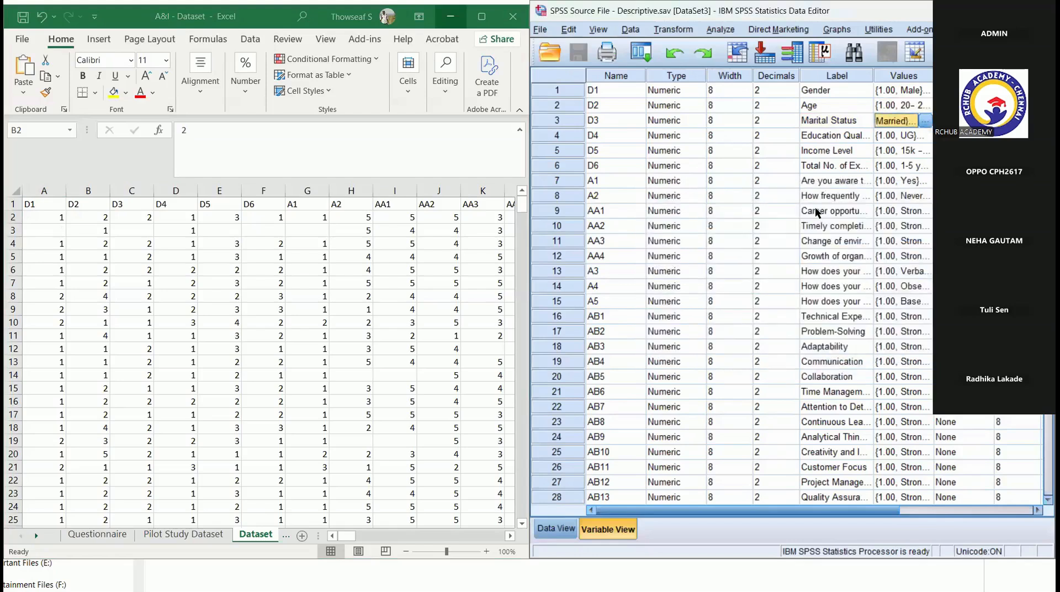
pyautogui.click(923, 131)
pyautogui.click(930, 191)
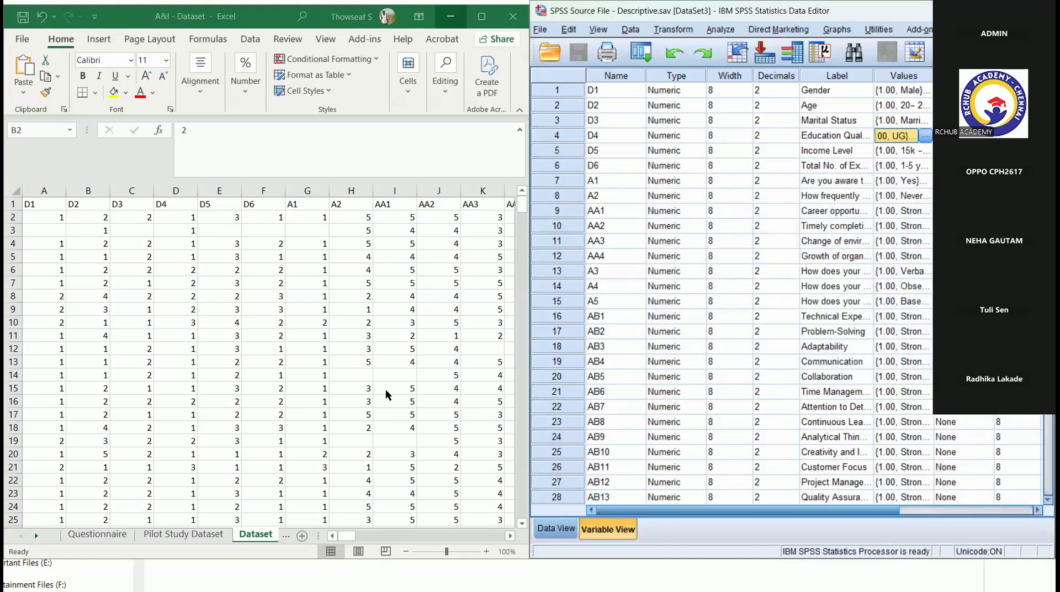
# - Examine the second respondent's answers in Excel row 3 from D1 onward for unanswered questions
pyautogui.click(43, 232)
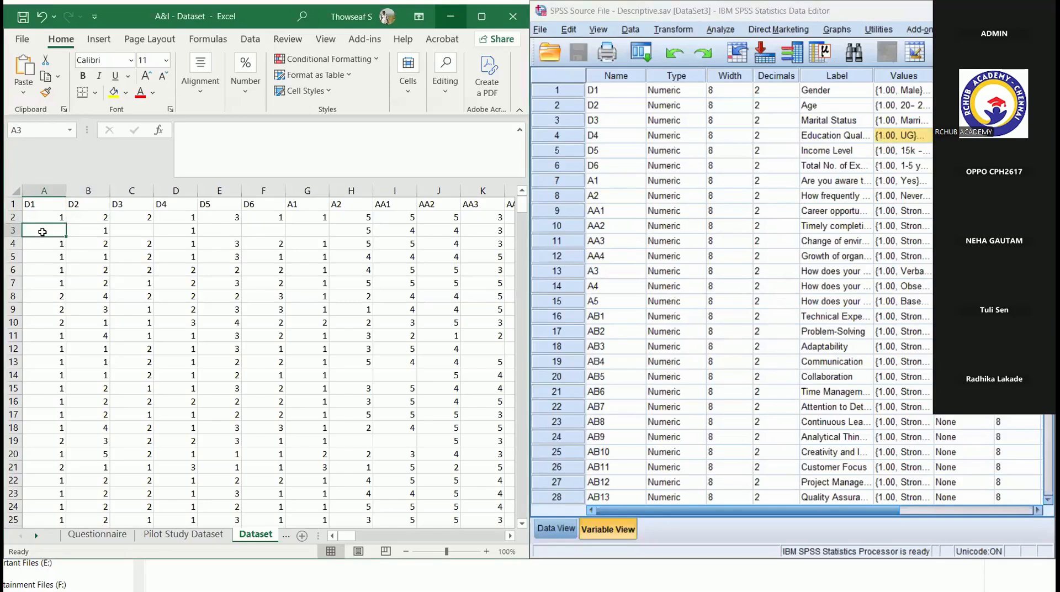
pyautogui.press('Right')
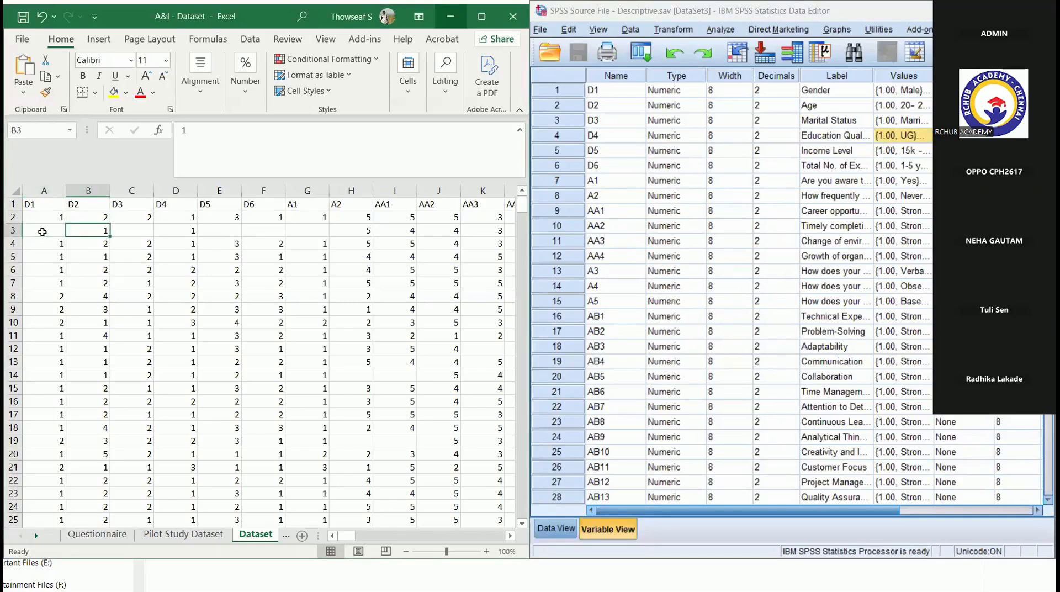
pyautogui.press('Right')
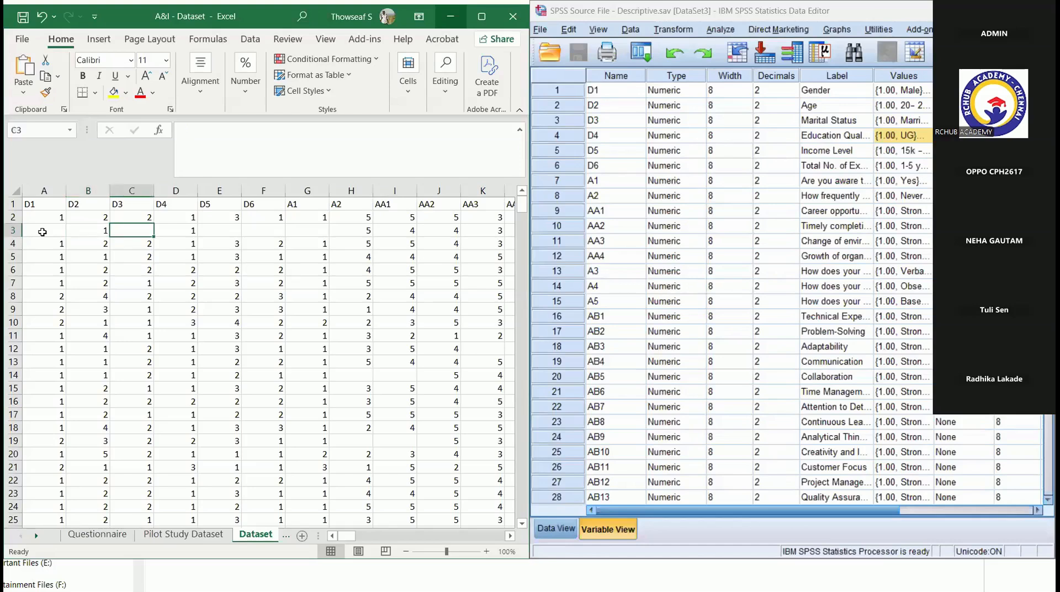
pyautogui.press('Right')
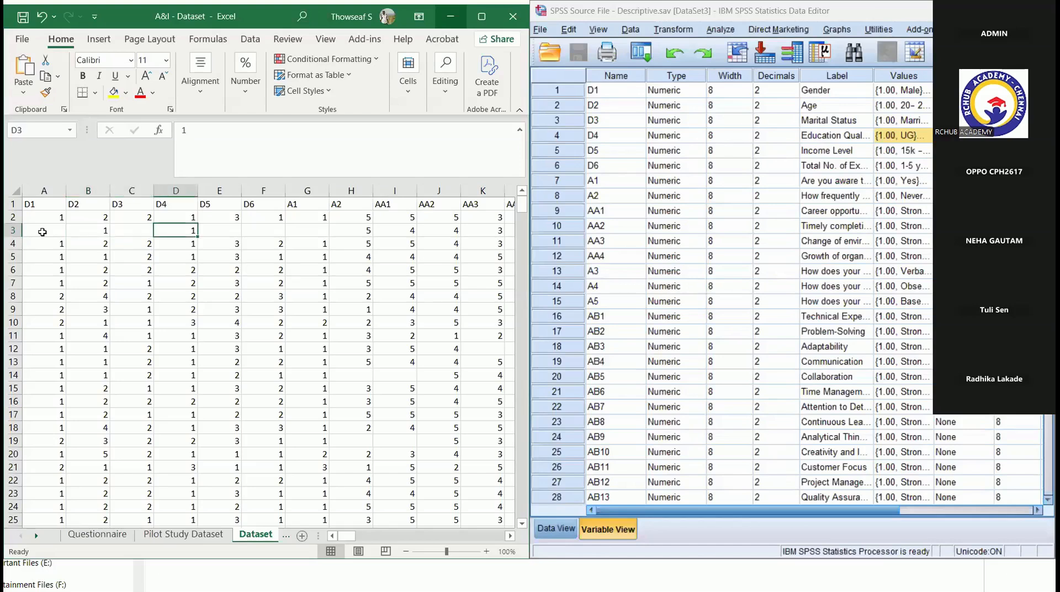
pyautogui.press('Right')
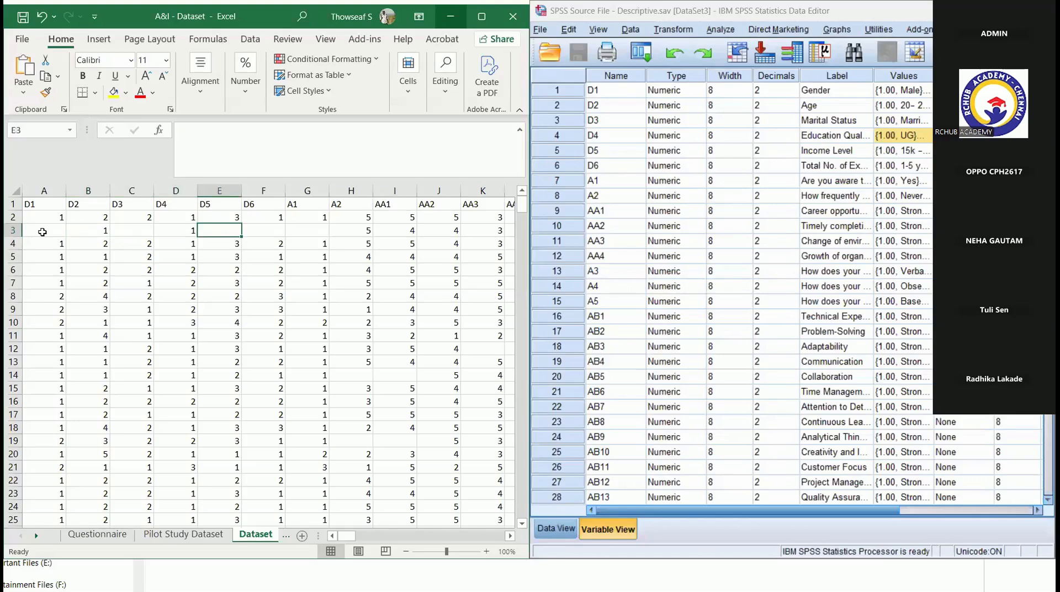
pyautogui.press('Right')
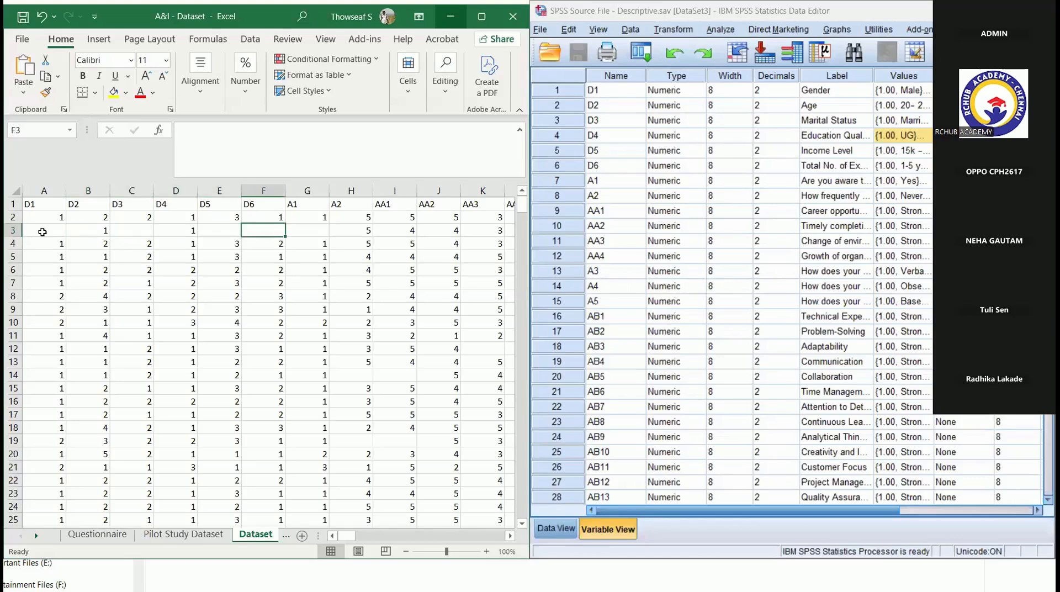
pyautogui.press('Right')
pyautogui.press('Right')
pyautogui.press('Right')
pyautogui.press('Right')
pyautogui.press('Right')
pyautogui.press('Right')
pyautogui.press('Right')
pyautogui.press('Right')
pyautogui.press('Right')
pyautogui.press('Right')
pyautogui.press('Right')
pyautogui.press('Right')
pyautogui.press('Right')
# - Look through the D6 to AA1 columns down to row 14 for other respondents' blank answers
pyautogui.press('Down')
pyautogui.press('Down')
pyautogui.press('Down')
pyautogui.press('Down')
pyautogui.press('Down')
pyautogui.press('Down')
pyautogui.press('Down')
pyautogui.press('Left')
pyautogui.press('Left')
pyautogui.press('Left')
pyautogui.press('Left')
pyautogui.press('Left')
pyautogui.press('Left')
pyautogui.press('Left')
pyautogui.press('Left')
pyautogui.press('Left')
pyautogui.press('Left')
pyautogui.press('Left')
pyautogui.press('Left')
pyautogui.press('Left')
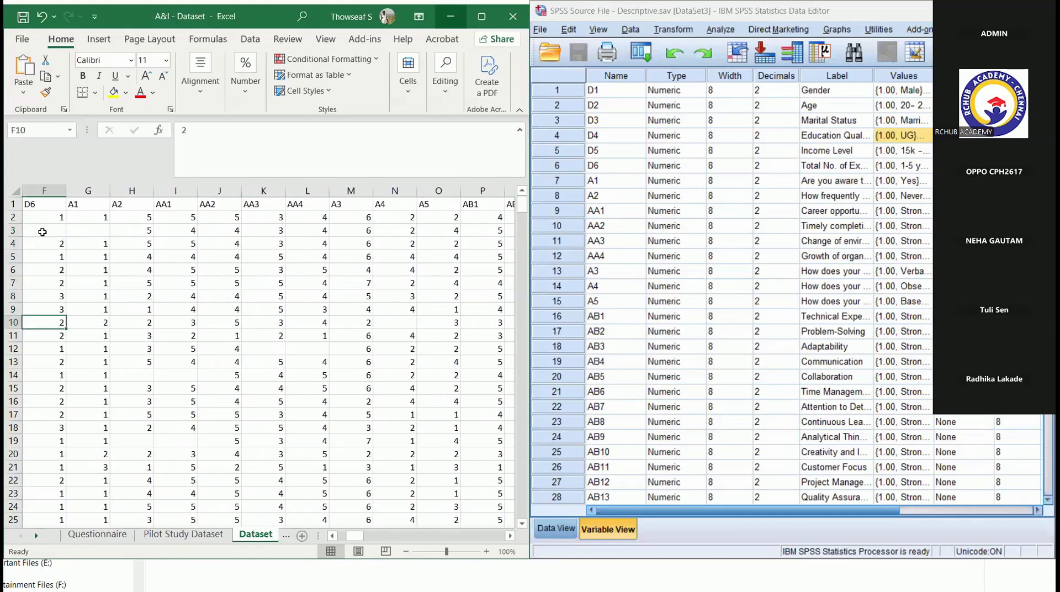
pyautogui.press('Down')
pyautogui.press('Down')
pyautogui.press('Down')
pyautogui.press('Down')
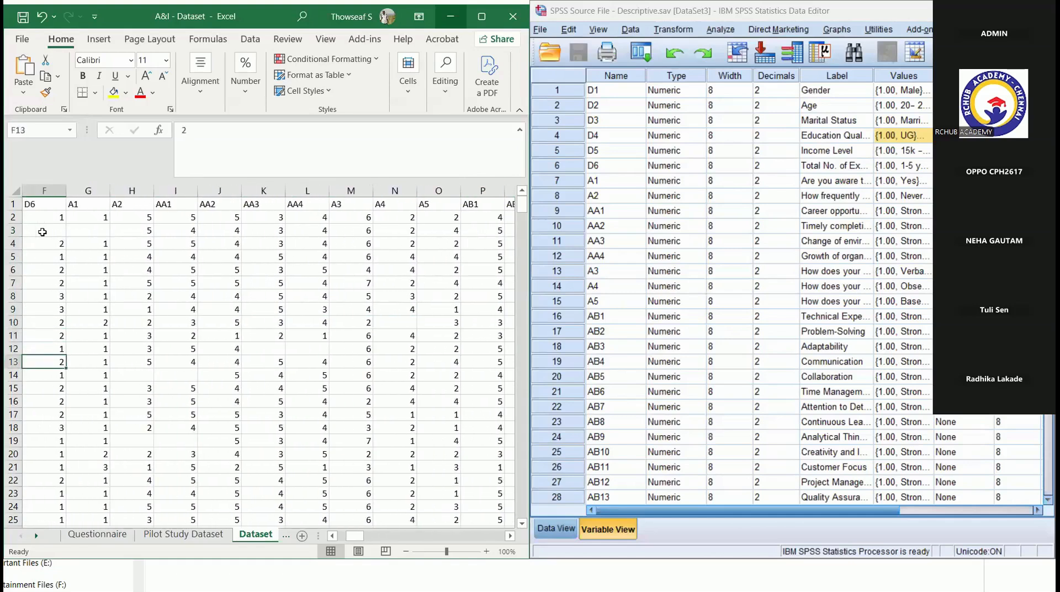
pyautogui.press('Right')
pyautogui.press('Right')
pyautogui.press('Right')
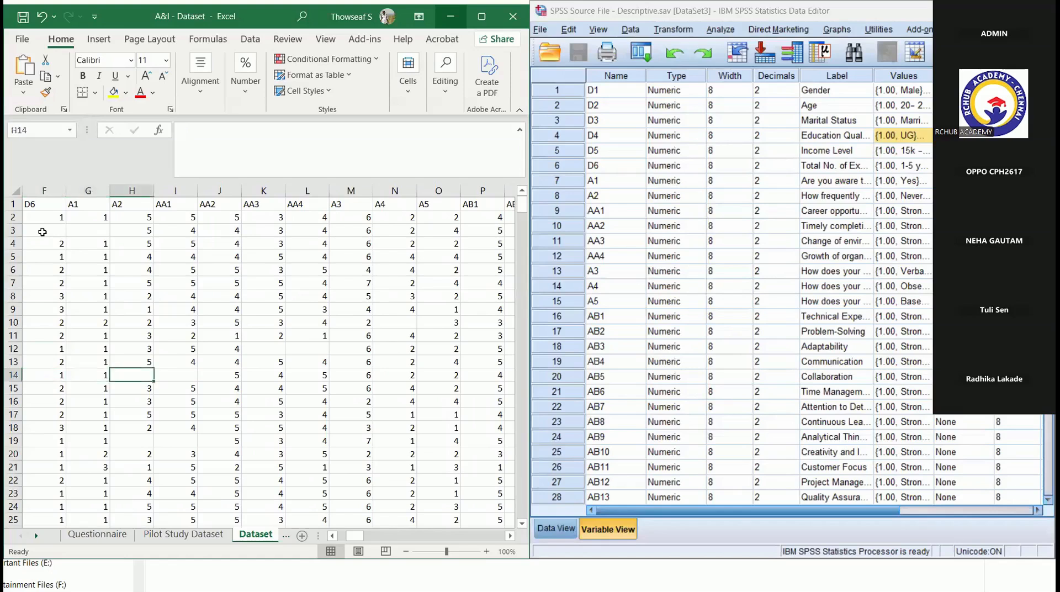
pyautogui.press('Up')
pyautogui.press('Up')
pyautogui.press('Up')
pyautogui.press('Up')
pyautogui.press('Up')
pyautogui.press('Up')
pyautogui.press('Up')
pyautogui.press('Up')
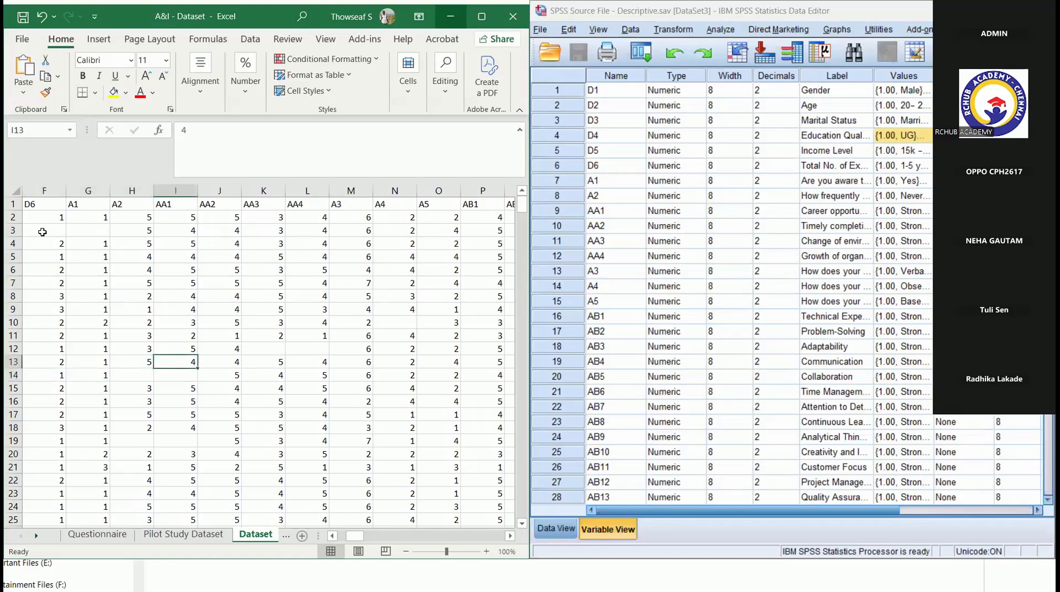
pyautogui.press('Up')
pyautogui.press('Up')
pyautogui.press('Up')
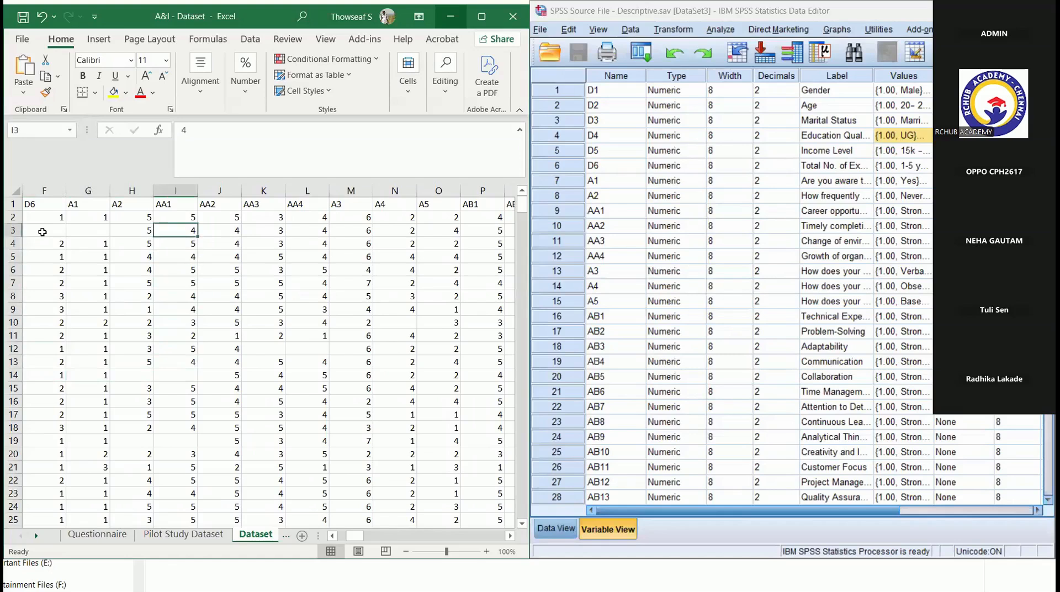
# - Recheck the demographic columns D1 to D6 of row 3 for blank cells
pyautogui.press('Left')
pyautogui.press('Left')
pyautogui.press('Left')
pyautogui.press('Left')
pyautogui.press('Left')
pyautogui.press('Left')
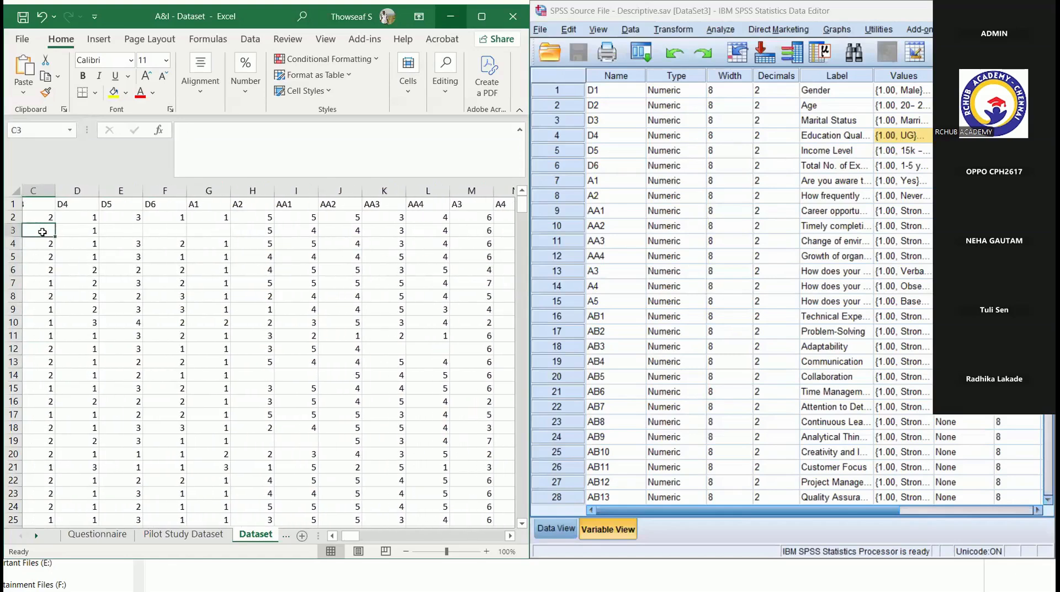
pyautogui.press('Right')
pyautogui.press('Right')
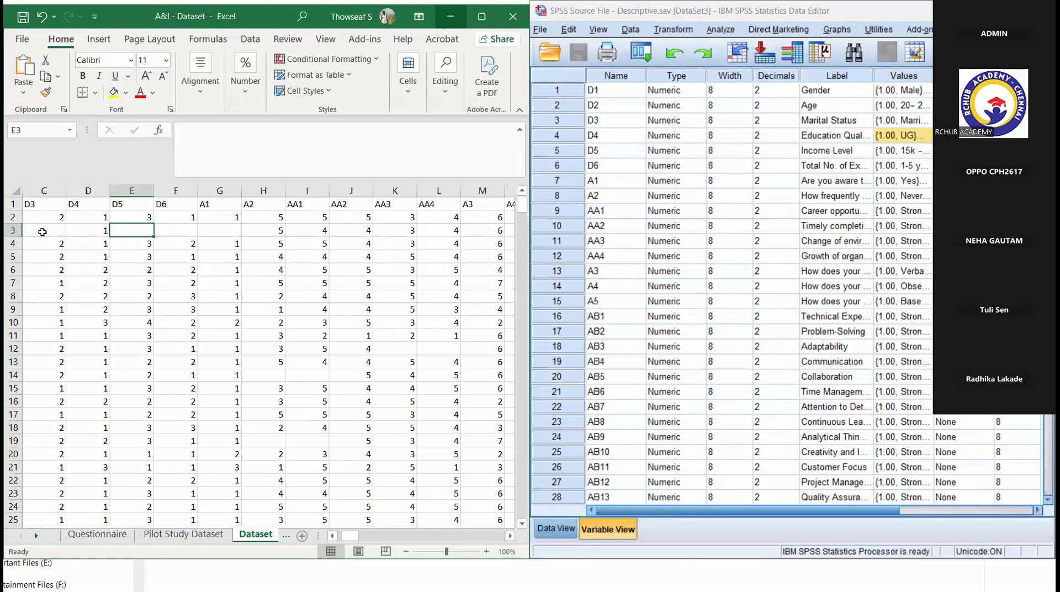
pyautogui.press('Left')
pyautogui.press('Left')
pyautogui.press('Left')
pyautogui.press('Left')
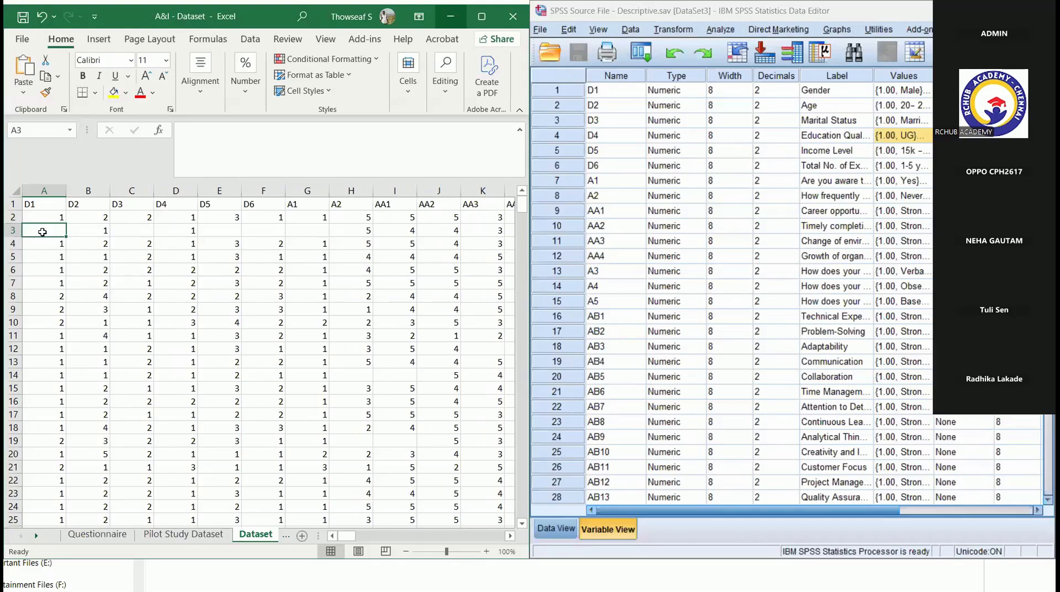
# - Count the first respondent's blank answers in cell CV2, after the last data column, with =COUNTBLANK(A2:CU2)
pyautogui.press('Up')
pyautogui.press('Right')
pyautogui.press('Right')
pyautogui.press('Right')
pyautogui.press('Right')
pyautogui.press('Right')
pyautogui.press('Right')
pyautogui.press('Right')
pyautogui.press('Right')
pyautogui.press('Right')
pyautogui.press('Right')
pyautogui.press('Right')
pyautogui.press('Right')
pyautogui.press('Right')
pyautogui.press('Right')
pyautogui.press('Right')
pyautogui.press('Right')
pyautogui.press('Right')
pyautogui.press('Right')
pyautogui.press('Right')
pyautogui.press('Right')
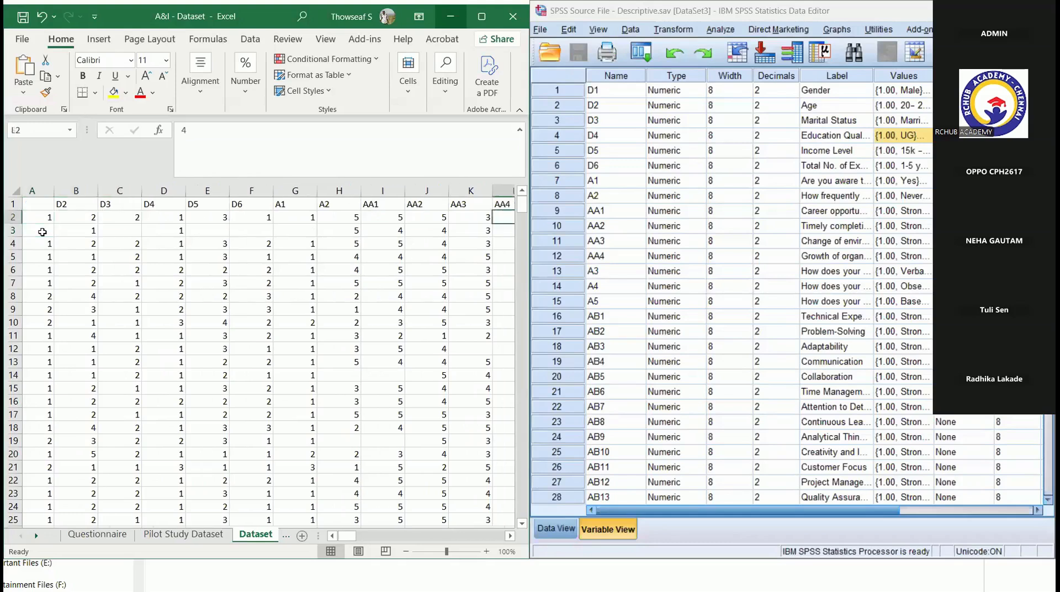
pyautogui.press('Right')
pyautogui.press('Right')
pyautogui.press('Right')
pyautogui.press('Right')
pyautogui.press('Right')
pyautogui.press('Right')
pyautogui.press('Right')
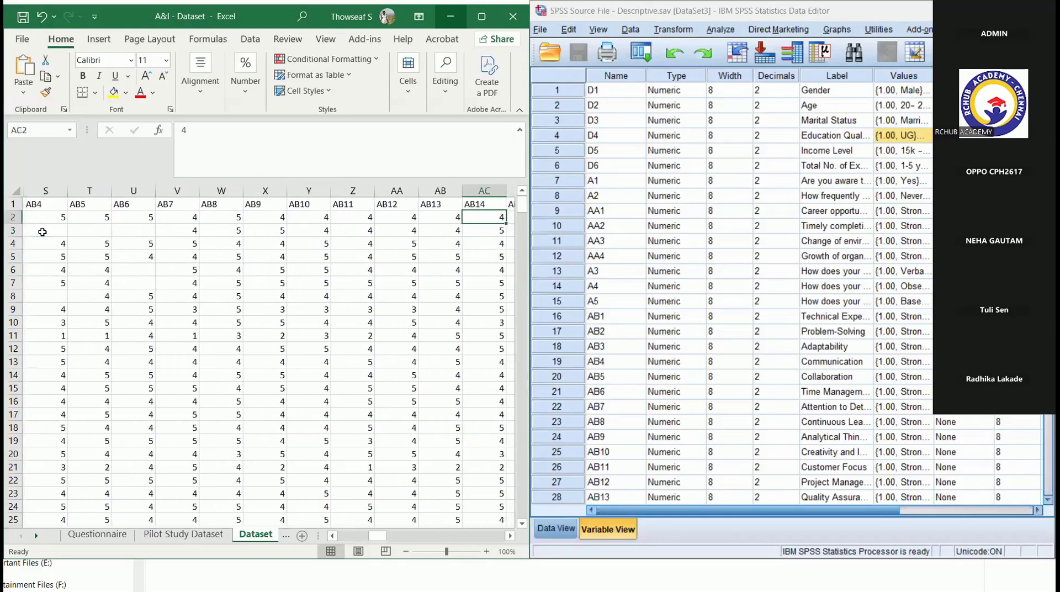
pyautogui.press('Right')
pyautogui.press('Right')
pyautogui.press('Right')
pyautogui.press('Right')
pyautogui.press('Right')
pyautogui.press('Right')
pyautogui.press('Right')
pyautogui.press('Right')
pyautogui.press('Right')
pyautogui.press('Right')
pyautogui.press('Right')
pyautogui.press('Right')
pyautogui.press('Right')
pyautogui.press('Right')
pyautogui.press('Right')
pyautogui.press('Right')
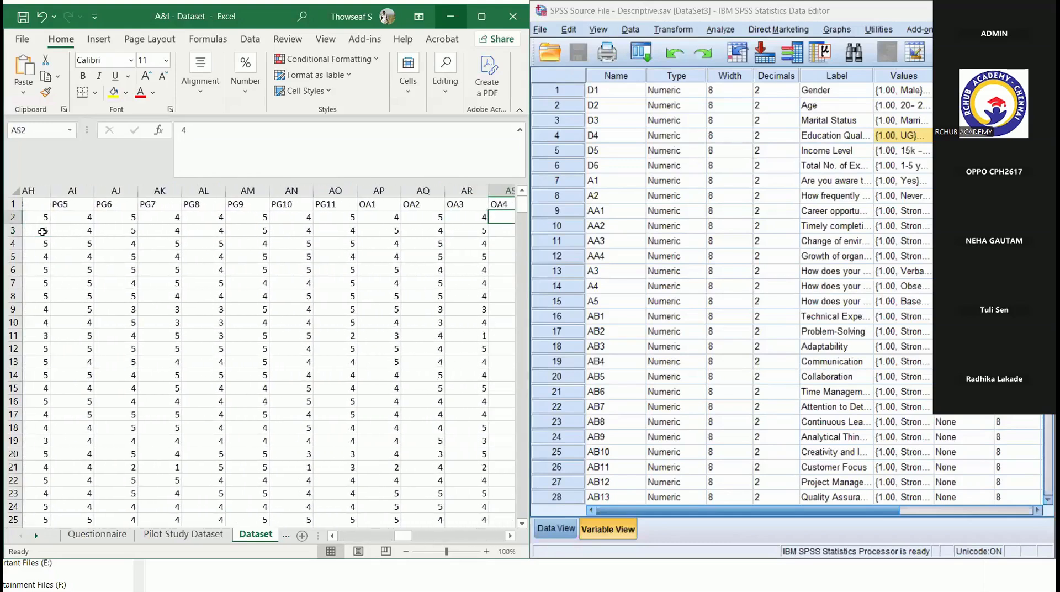
pyautogui.press('Right')
pyautogui.press('Right')
pyautogui.press('Right')
pyautogui.press('Right')
pyautogui.press('Right')
pyautogui.press('Right')
pyautogui.press('Right')
pyautogui.press('Right')
pyautogui.press('Right')
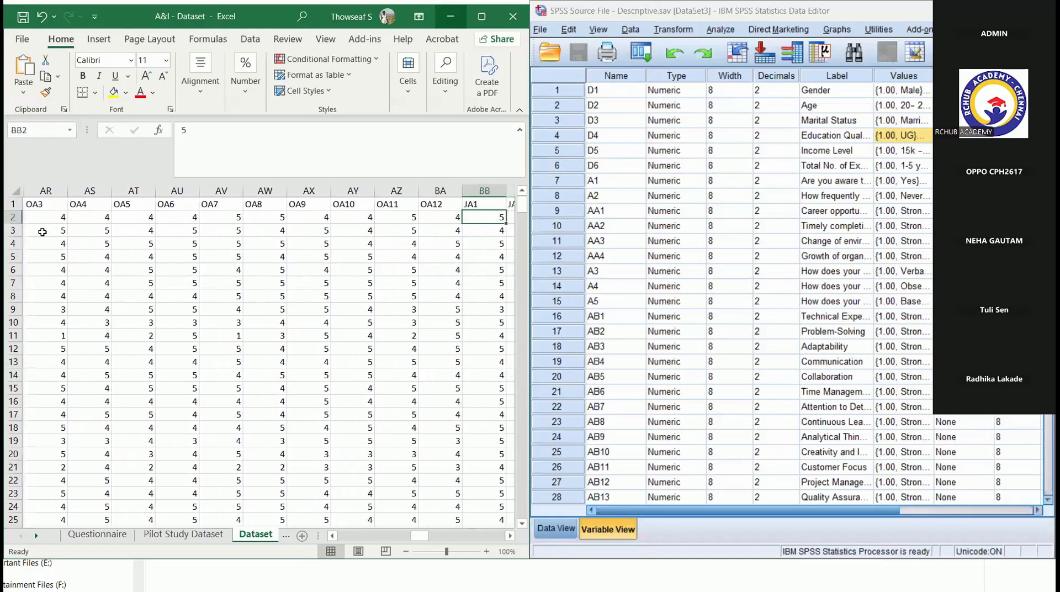
pyautogui.press('Right')
pyautogui.press('Right')
pyautogui.press('Right')
pyautogui.press('Right')
pyautogui.press('Right')
pyautogui.press('Right')
pyautogui.press('Right')
pyautogui.press('Right')
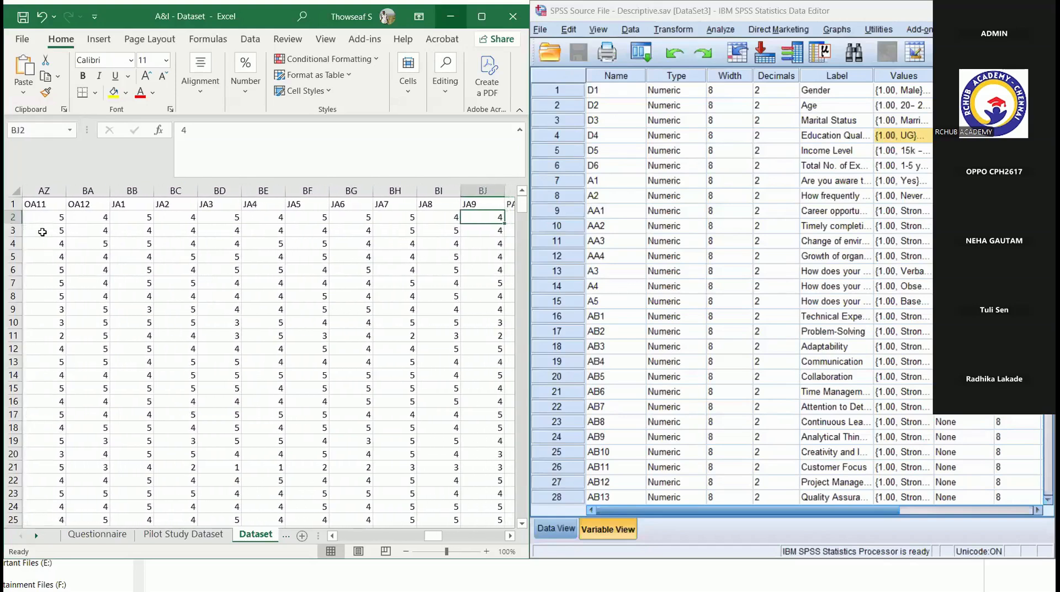
pyautogui.press('Right')
pyautogui.press('Right')
pyautogui.press('Right')
pyautogui.press('Right')
pyautogui.press('Right')
pyautogui.press('Right')
pyautogui.press('Right')
pyautogui.press('Right')
pyautogui.press('Right')
pyautogui.press('Right')
pyautogui.press('Right')
pyautogui.press('Right')
pyautogui.press('Right')
pyautogui.press('Right')
pyautogui.press('Right')
pyautogui.press('Right')
pyautogui.press('Right')
pyautogui.press('Right')
pyautogui.press('Right')
pyautogui.press('Right')
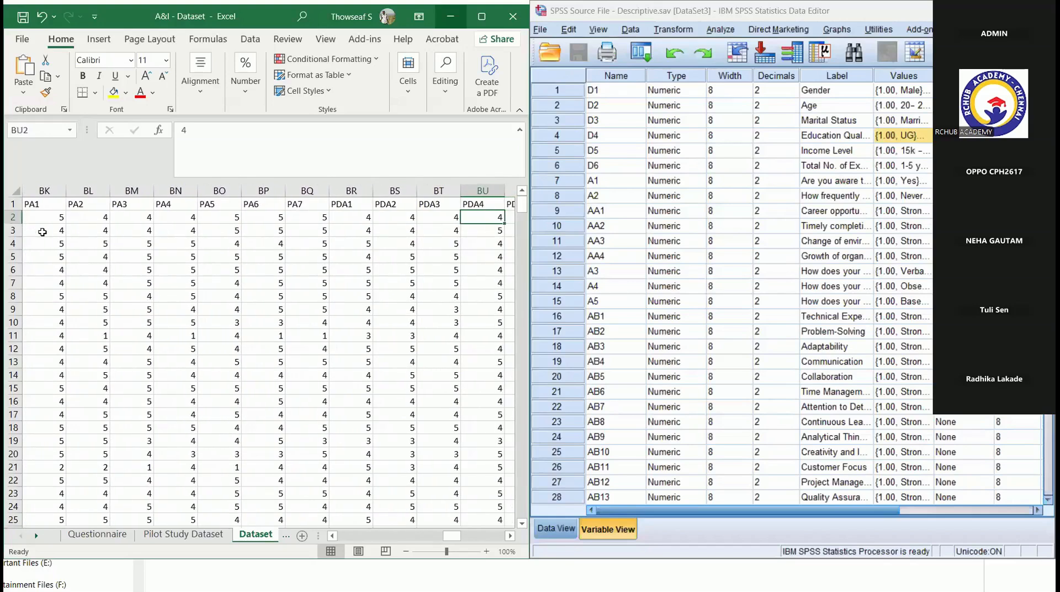
pyautogui.press('Right')
pyautogui.press('Right')
pyautogui.press('Right')
pyautogui.press('Right')
pyautogui.press('Right')
pyautogui.press('Right')
pyautogui.press('Right')
pyautogui.press('Right')
pyautogui.press('Left')
pyautogui.press('Left')
pyautogui.press('Left')
pyautogui.press('Left')
pyautogui.press('Left')
pyautogui.press('Left')
pyautogui.press('Left')
pyautogui.press('Left')
pyautogui.press('Left')
pyautogui.press('Left')
pyautogui.press('Left')
pyautogui.press('Left')
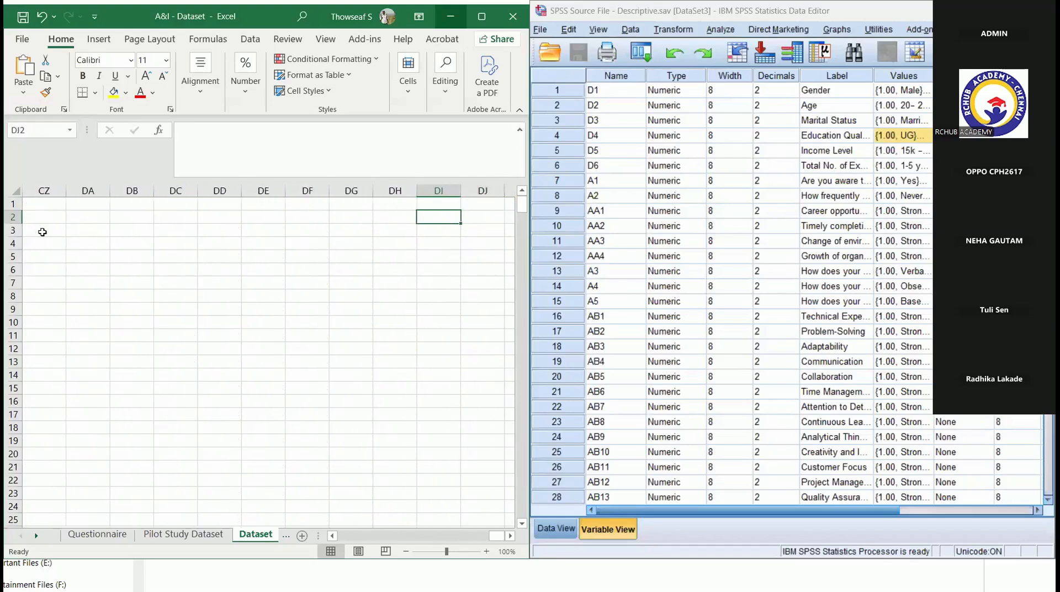
pyautogui.press('Left')
pyautogui.press('Left')
pyautogui.press('Left')
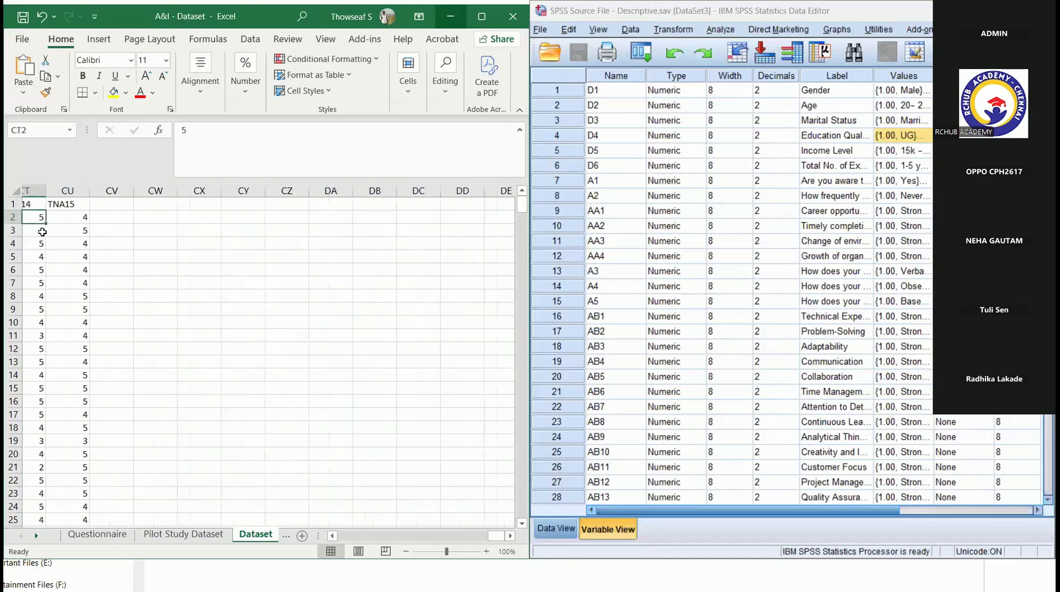
pyautogui.press('Right')
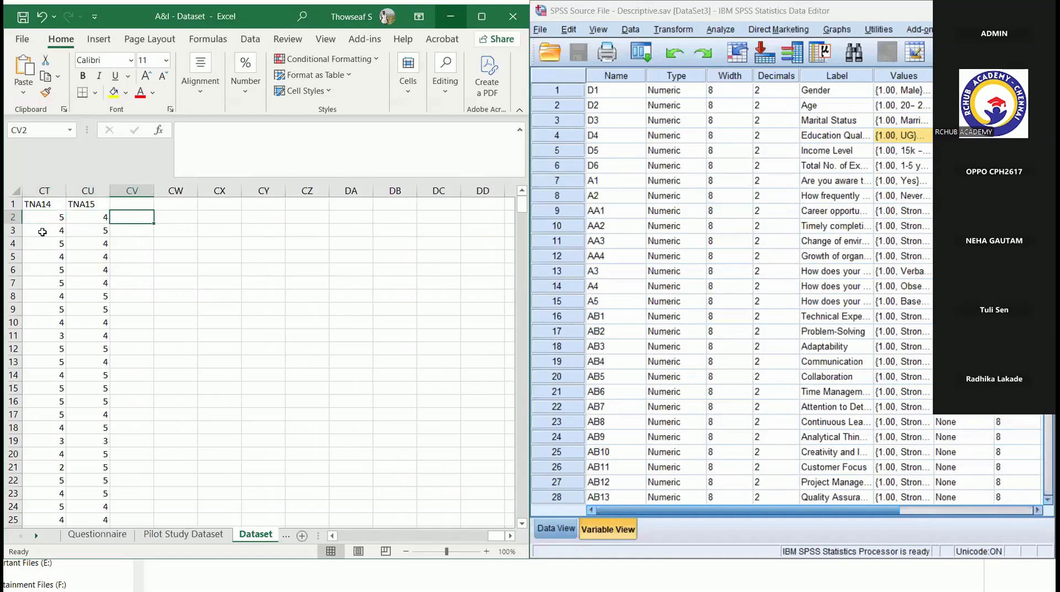
pyautogui.write('=count')
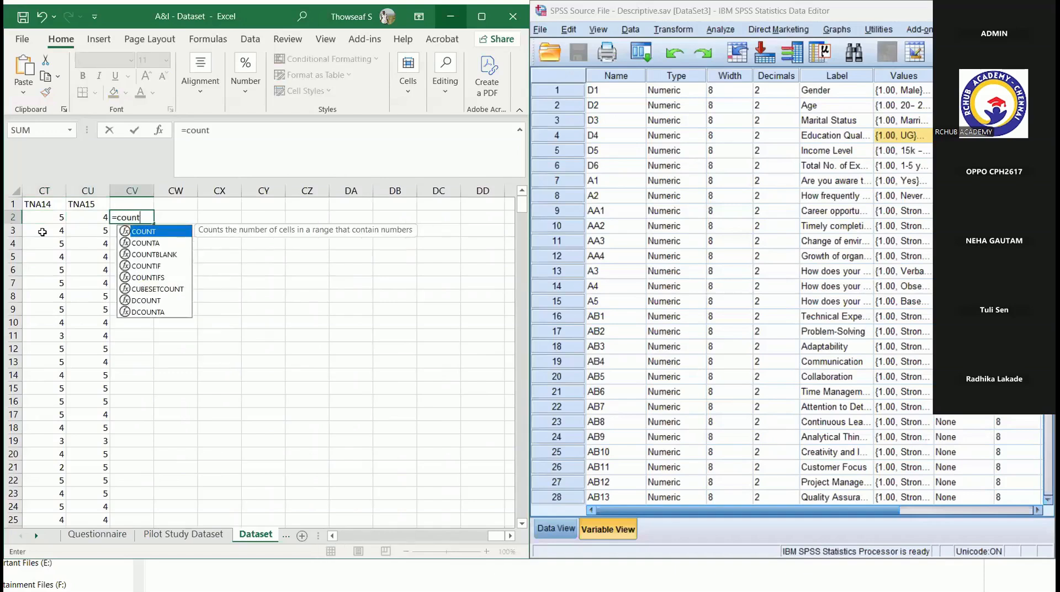
pyautogui.write('(')
pyautogui.press('BackSpace')
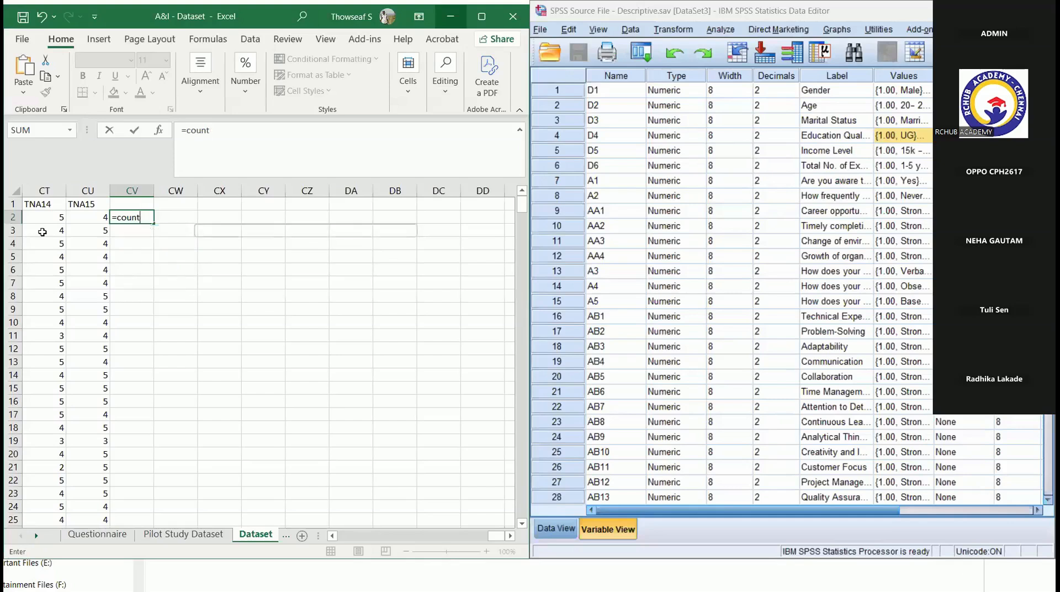
pyautogui.click(177, 254)
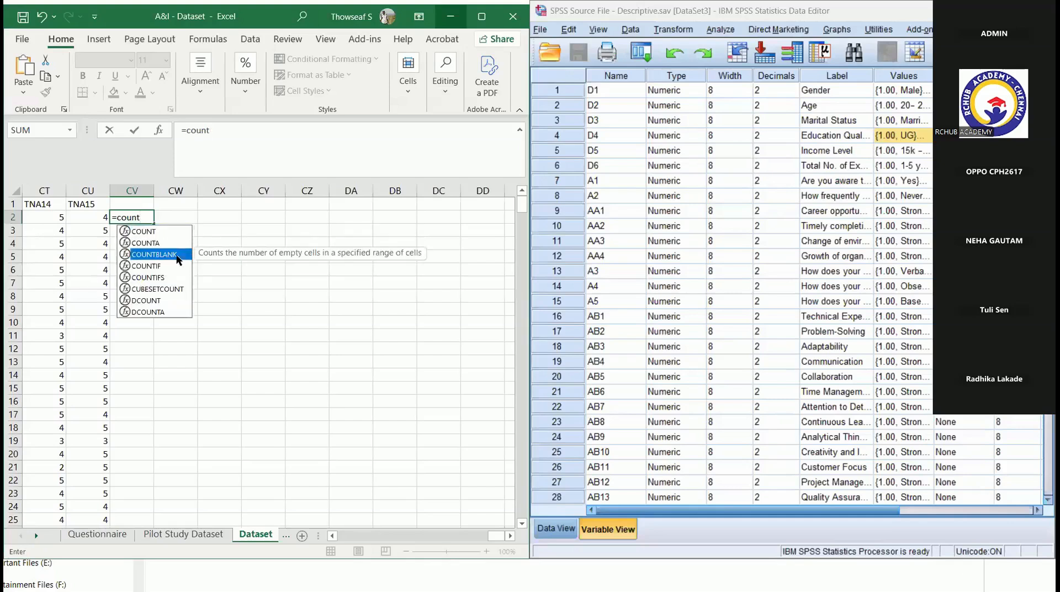
pyautogui.doubleClick(177, 255)
pyautogui.click(88, 218)
pyautogui.moveTo(8, 223); pyautogui.dragTo(8, 217)
pyautogui.click(337, 127)
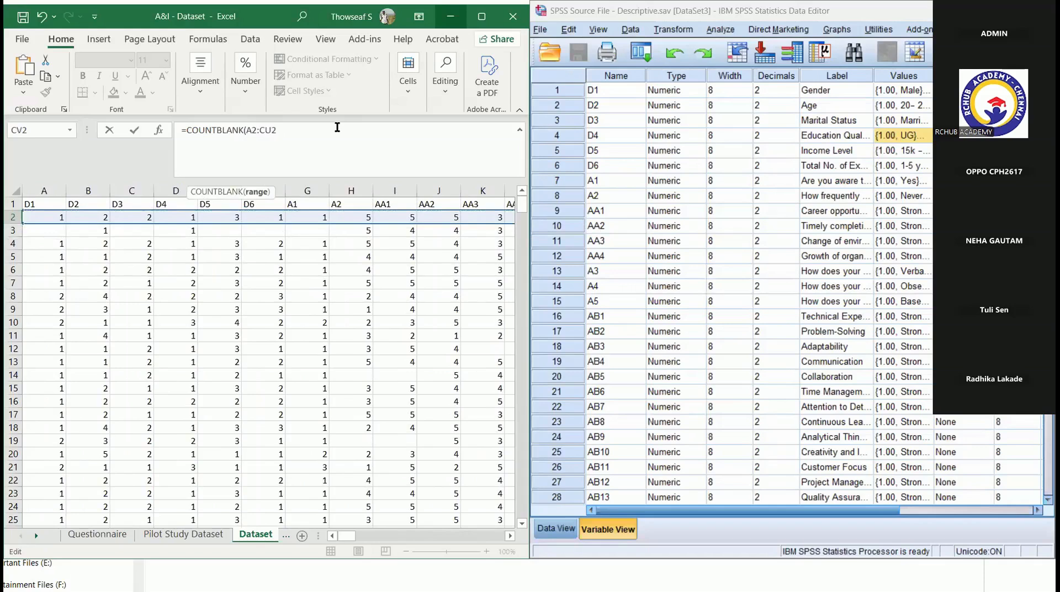
pyautogui.press('Return')
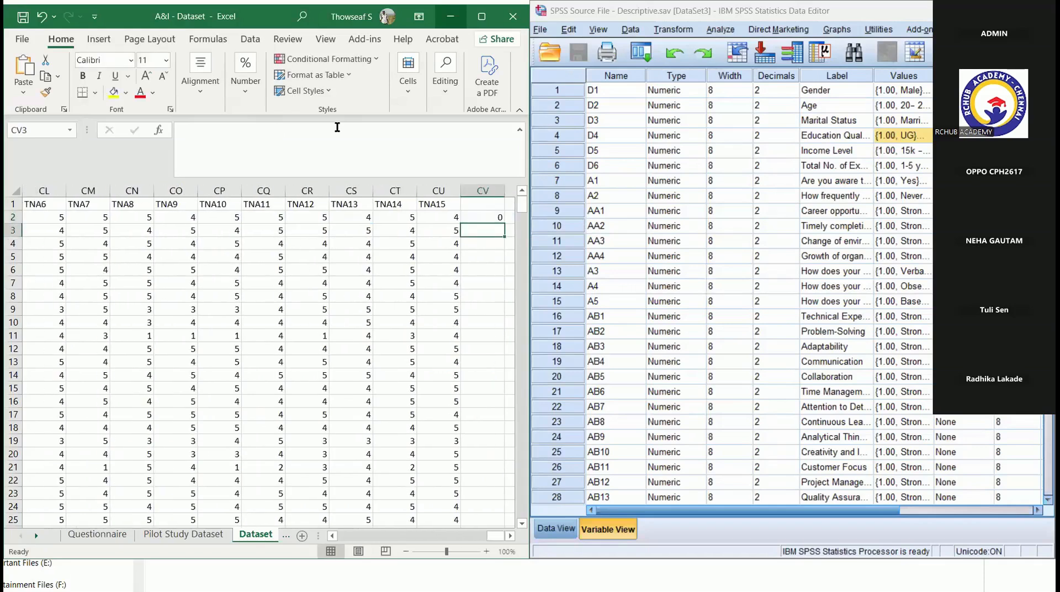
# - Fill the COUNTBLANK formula from CV2 down column CV to the last respondent in row 463
pyautogui.click(475, 220)
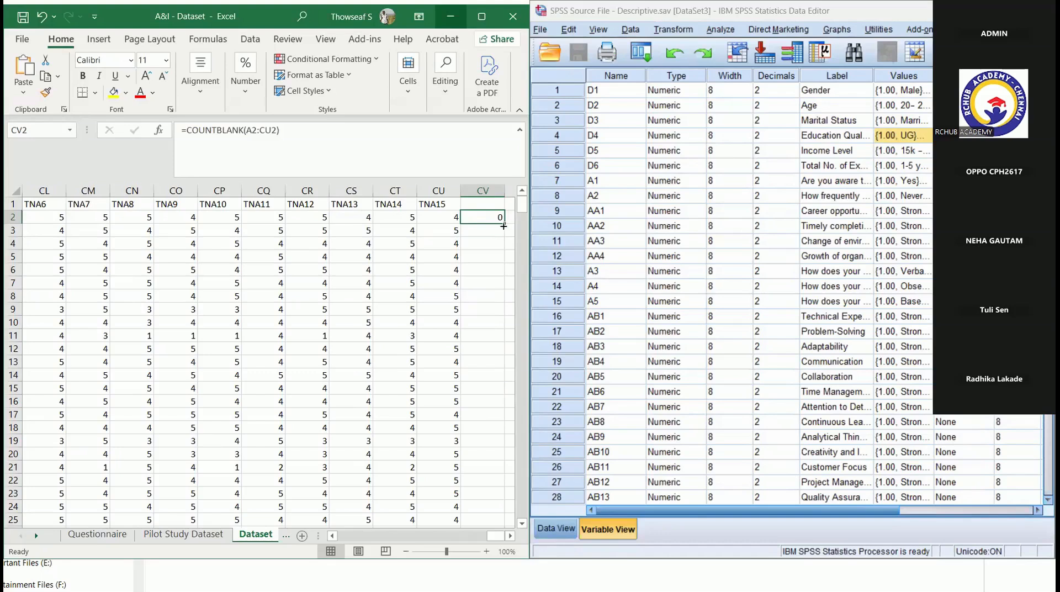
pyautogui.moveTo(505, 226); pyautogui.dragTo(516, 495)
pyautogui.moveTo(417, 500)
pyautogui.mouseDown()
pyautogui.moveTo(417, 527)
pyautogui.moveTo(417, 423)
pyautogui.moveTo(440, 492)
pyautogui.moveTo(417, 568)
pyautogui.moveTo(405, 473)
pyautogui.moveTo(405, 484)
pyautogui.mouseUp()
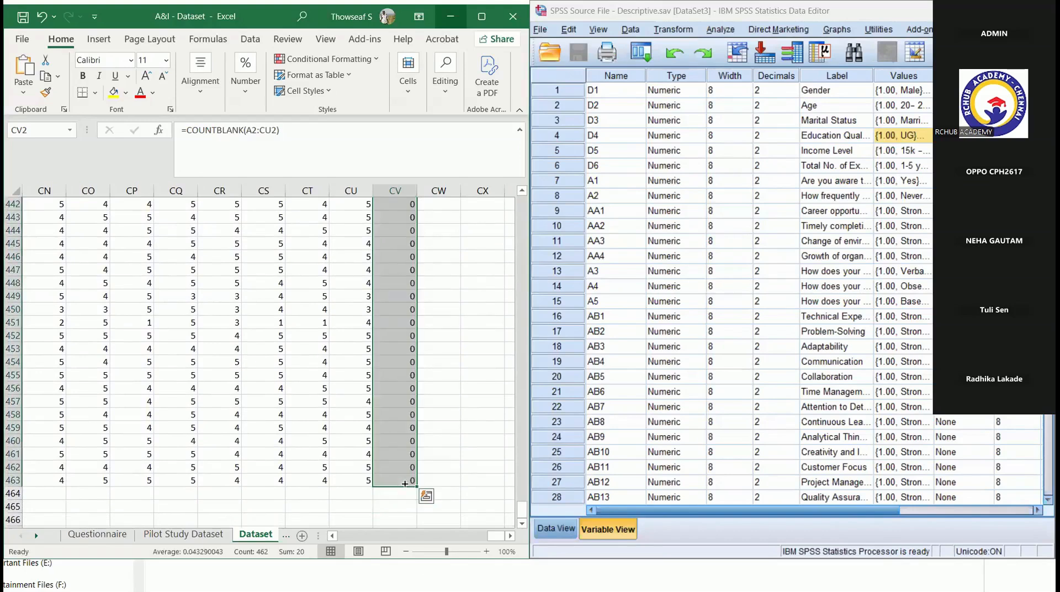
# - Highlight the blank counts greater than 0 in column CV with Light Red Fill with Dark Red Text
pyautogui.moveTo(522, 508); pyautogui.dragTo(515, 179)
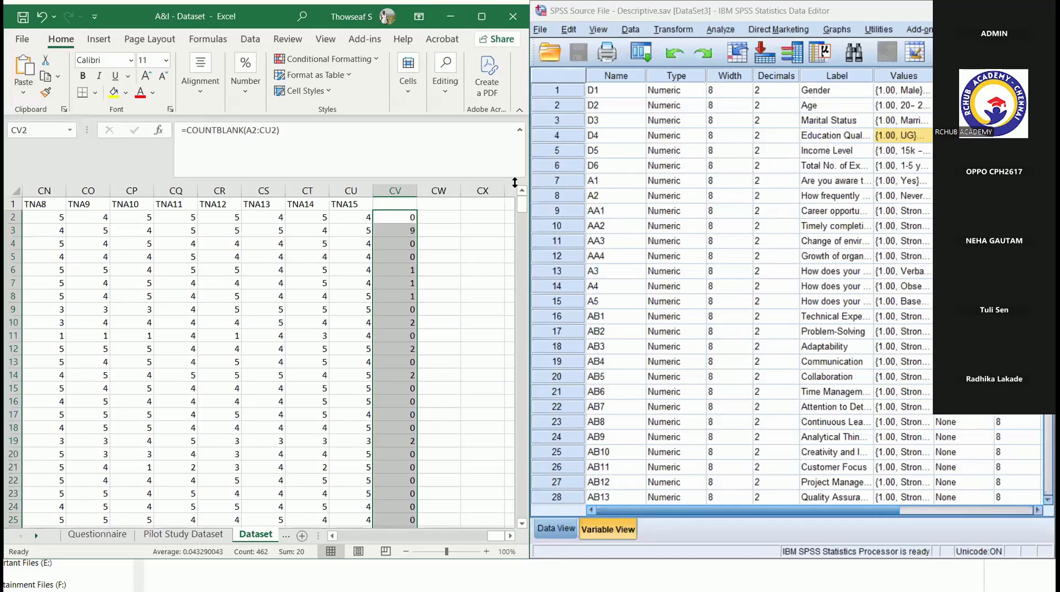
pyautogui.click(389, 187)
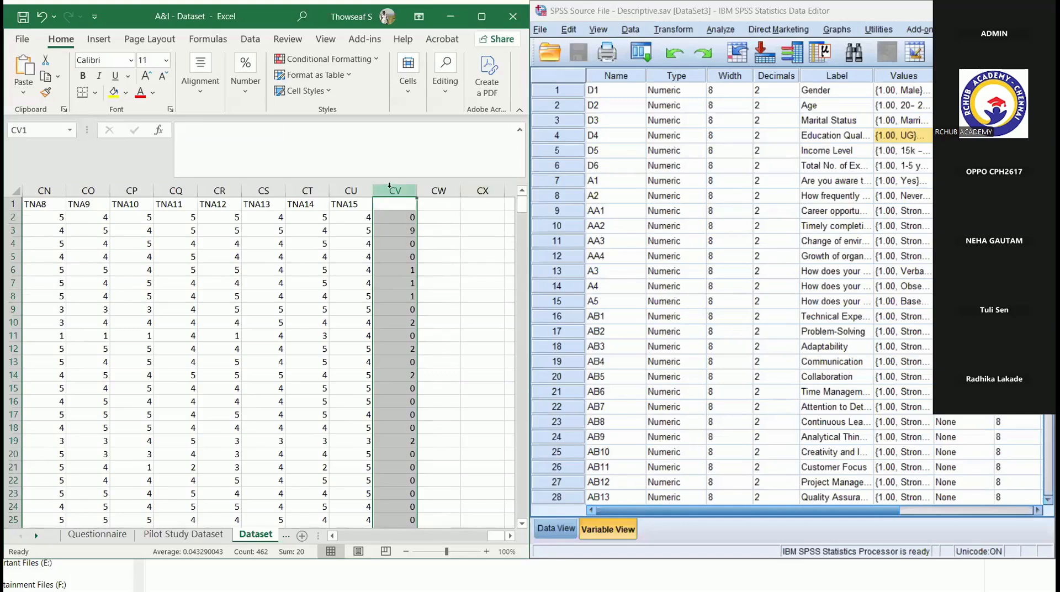
pyautogui.click(372, 58)
pyautogui.moveTo(371, 87)
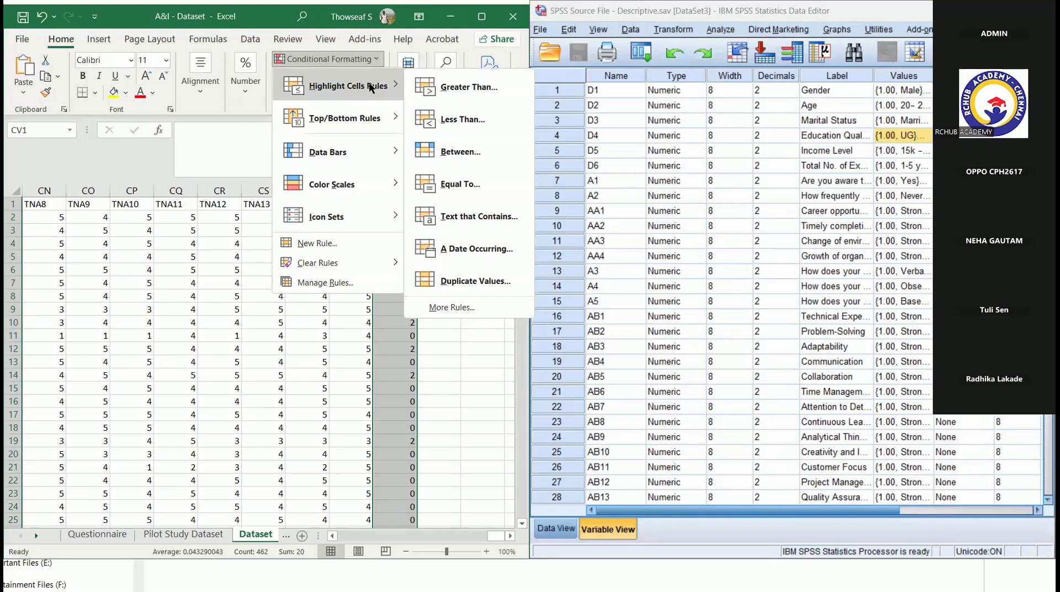
pyautogui.click(440, 86)
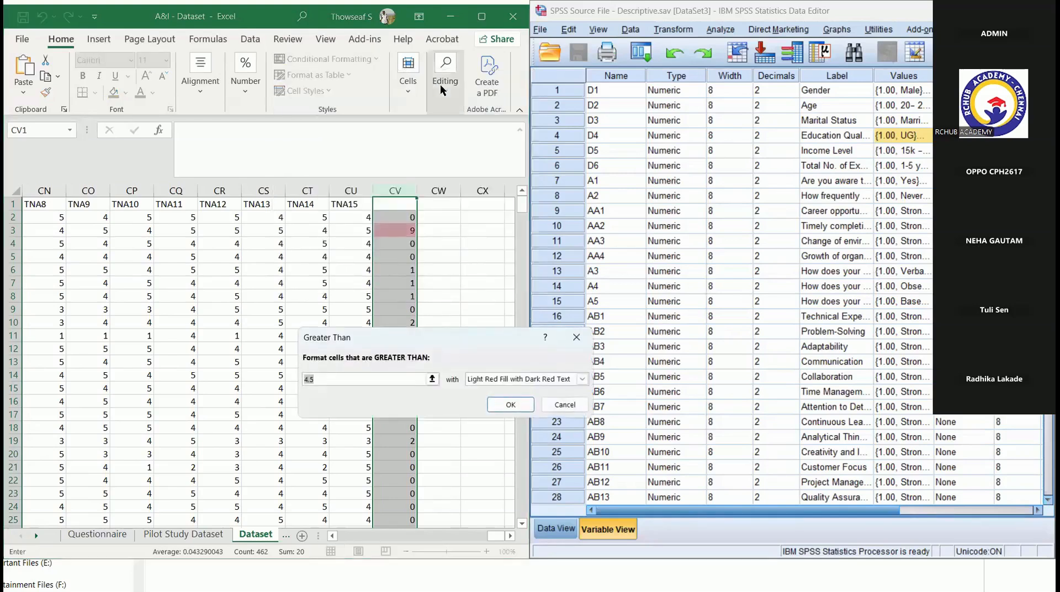
pyautogui.write('0')
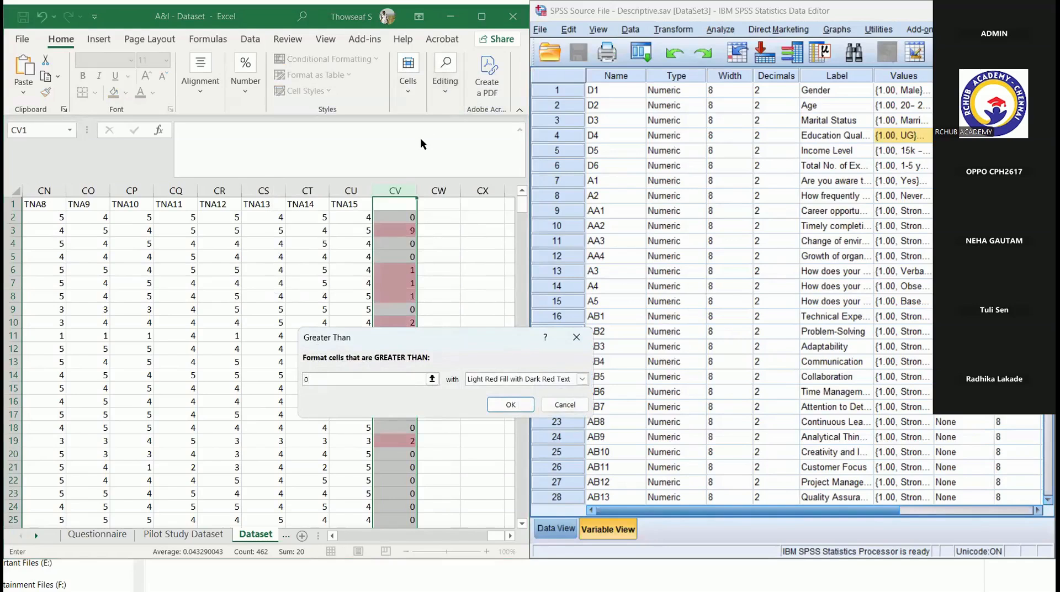
pyautogui.click(511, 401)
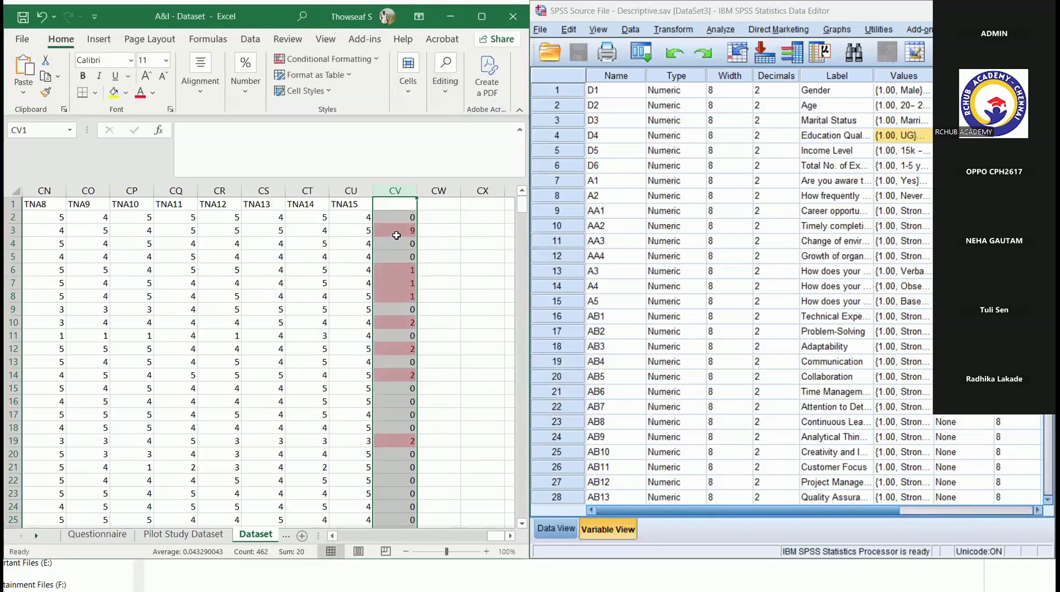
# - Review the highlighted respondents with blank answers, from row 3 to row 10
pyautogui.click(397, 235)
pyautogui.click(12, 230)
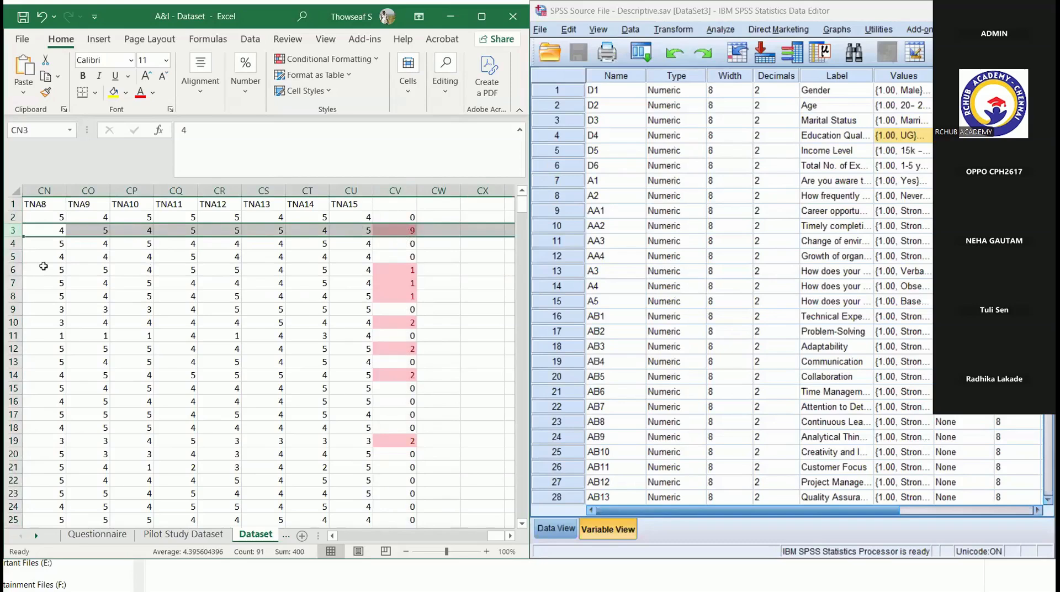
pyautogui.click(13, 270)
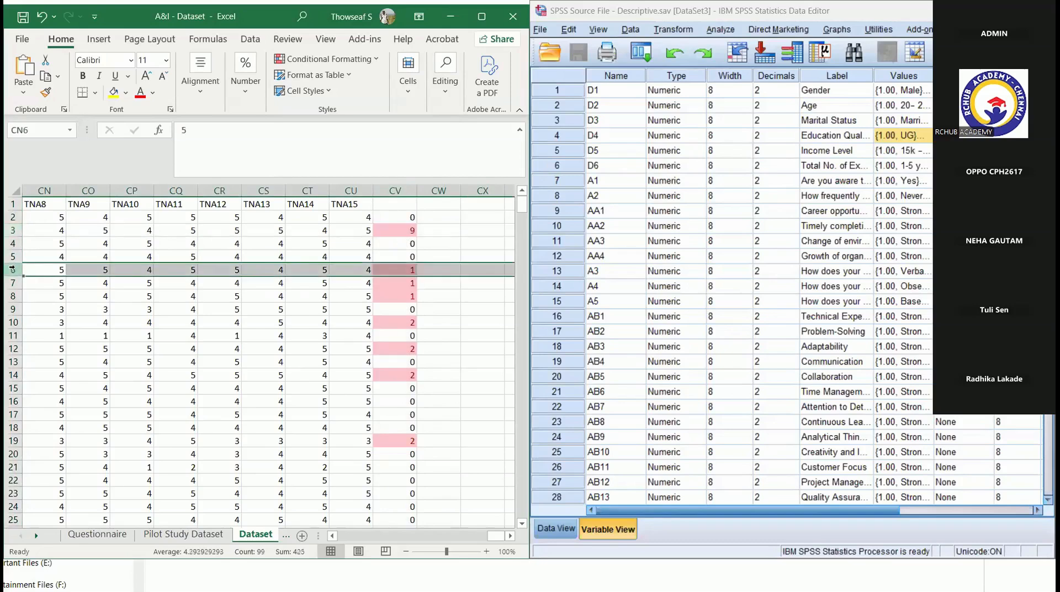
pyautogui.press('Down')
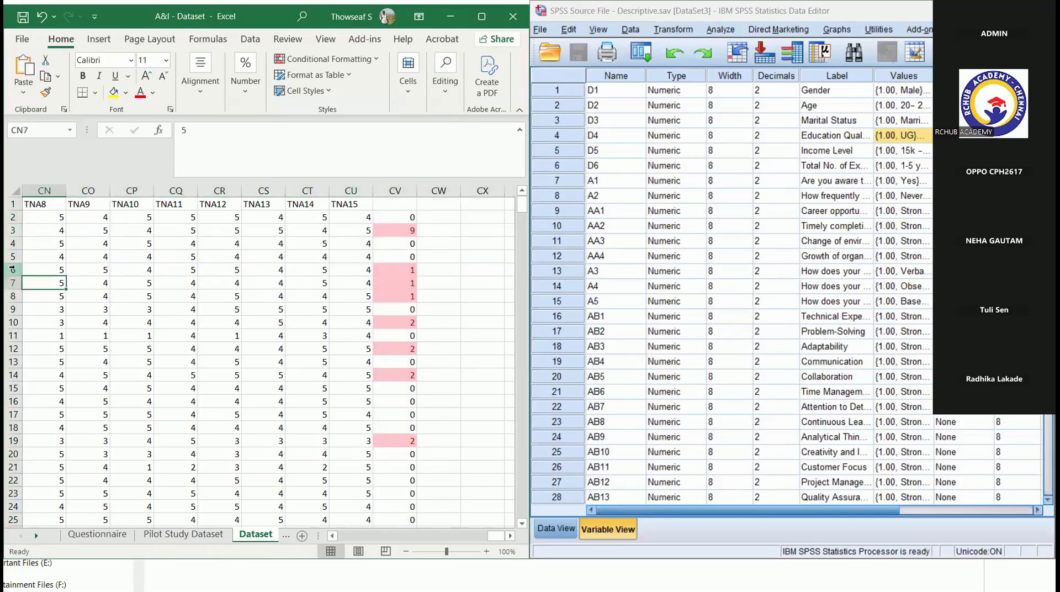
pyautogui.click(411, 282)
pyautogui.press('Down')
pyautogui.press('Down')
pyautogui.press('Down')
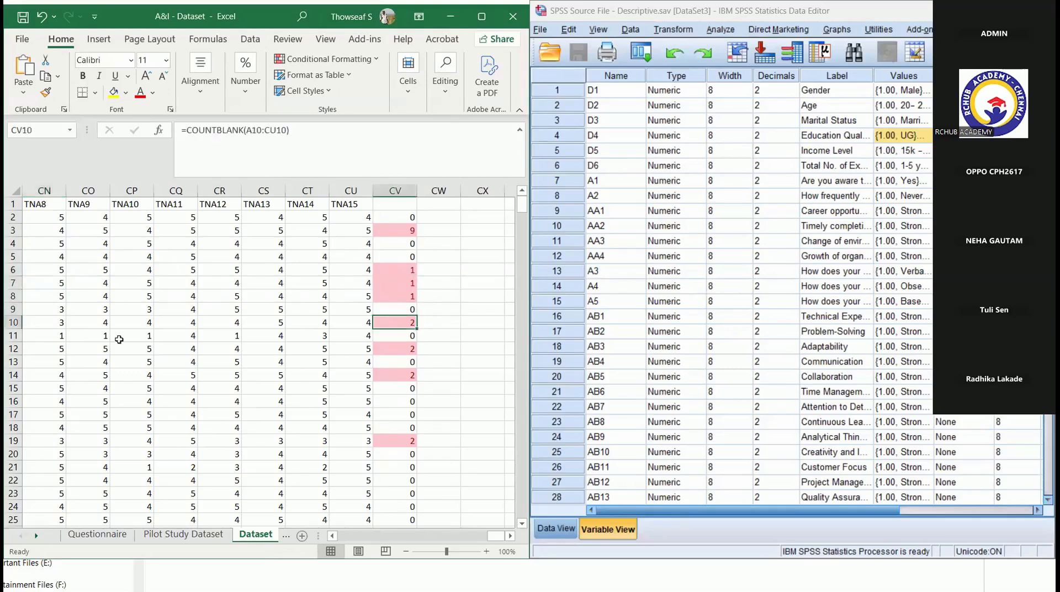
pyautogui.click(12, 322)
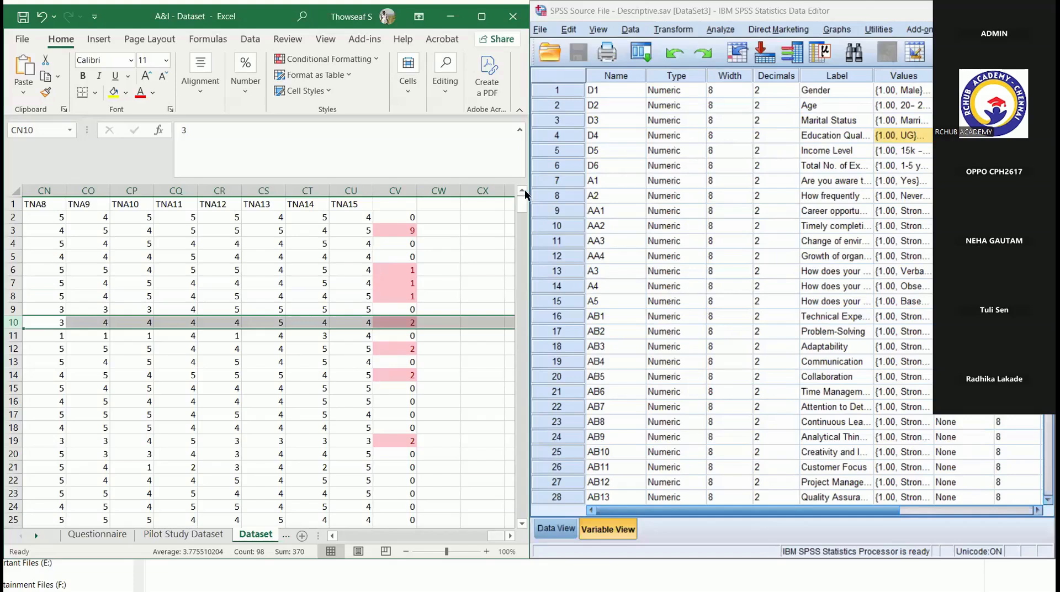
# - Enter the heading "Missing Value" in CV1 and fit the column width to it
pyautogui.click(398, 205)
pyautogui.write('Blank')
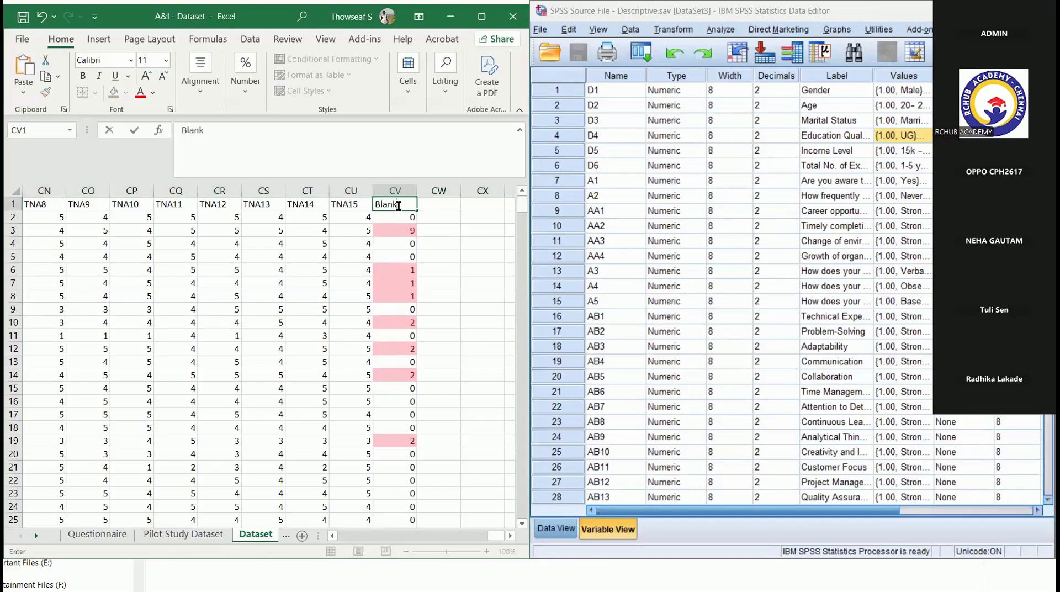
pyautogui.press('BackSpace')
pyautogui.press('BackSpace')
pyautogui.press('BackSpace')
pyautogui.press('BackSpace')
pyautogui.press('BackSpace')
pyautogui.write('Missing Value')
pyautogui.click(448, 230)
pyautogui.doubleClick(416, 191)
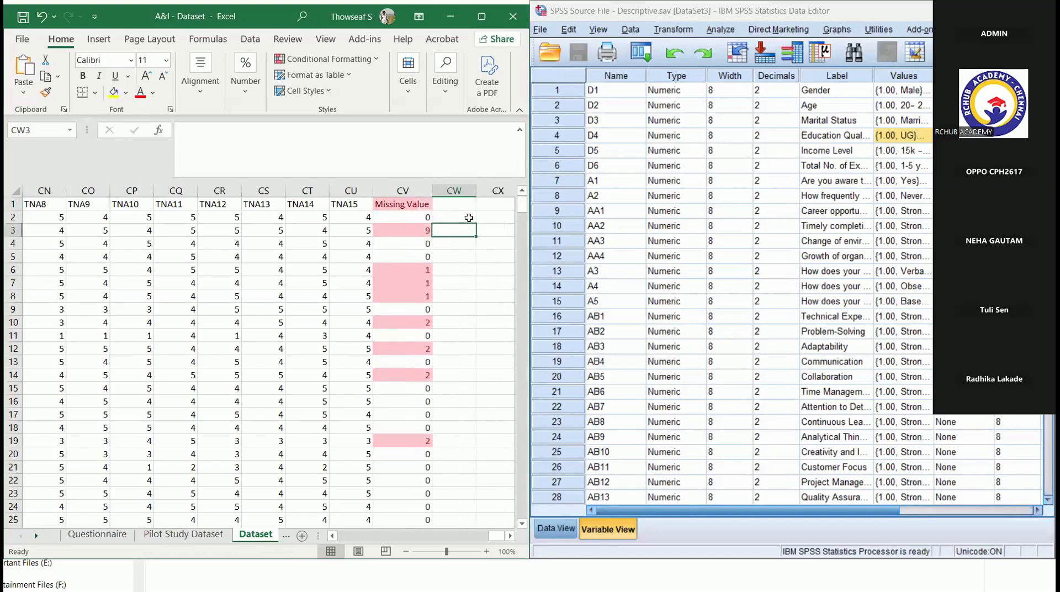
# - Enter the heading "Std. Dev" in CW1 beside the missing value column
pyautogui.click(458, 204)
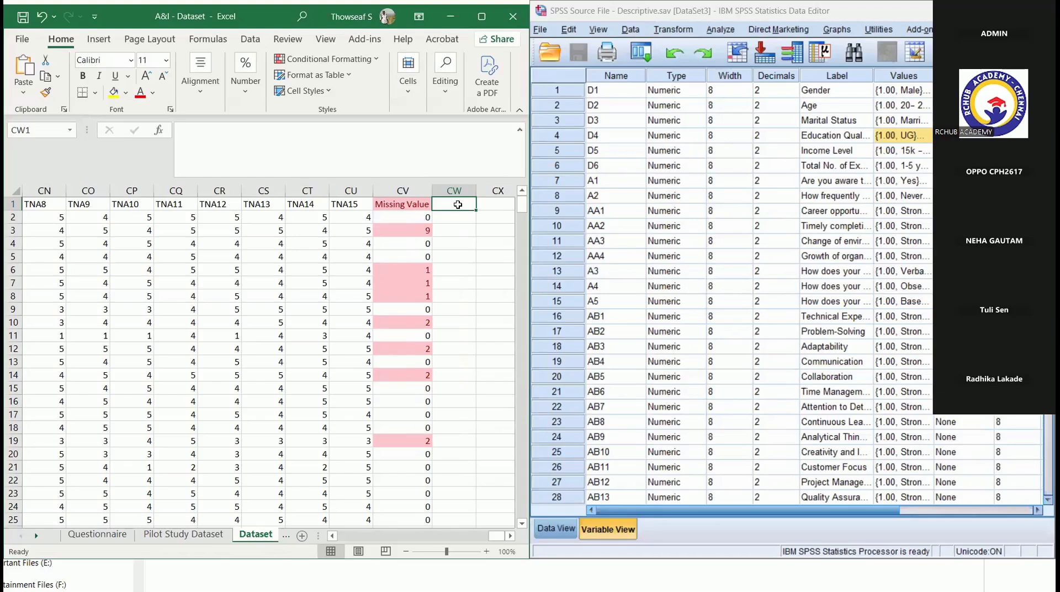
pyautogui.write('Std. Dev')
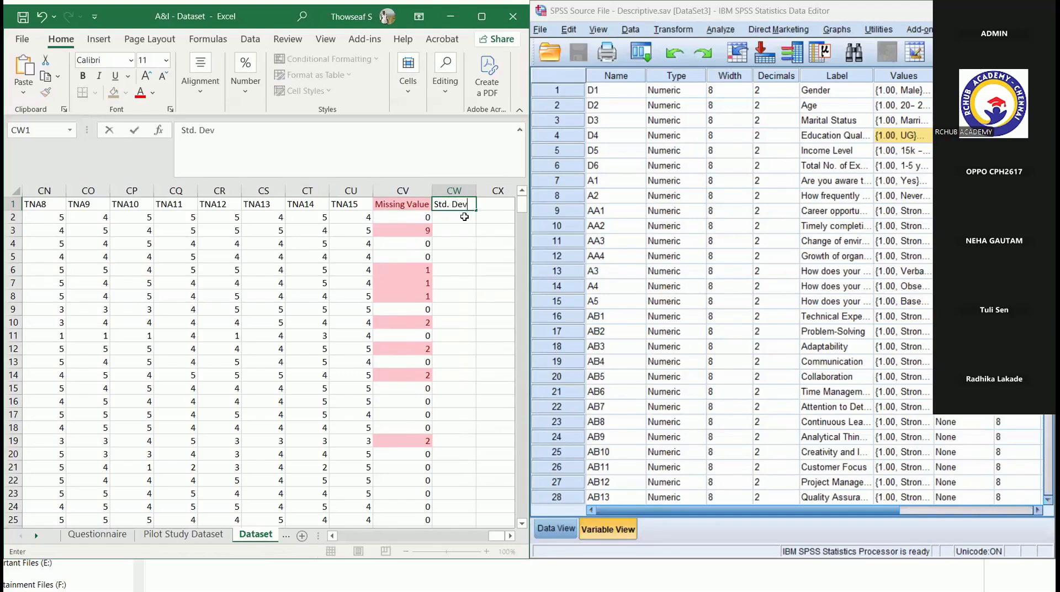
# - Calculate the first respondent's standard deviation in CW2 with =STDEVA(A2:CU2)
pyautogui.click(464, 216)
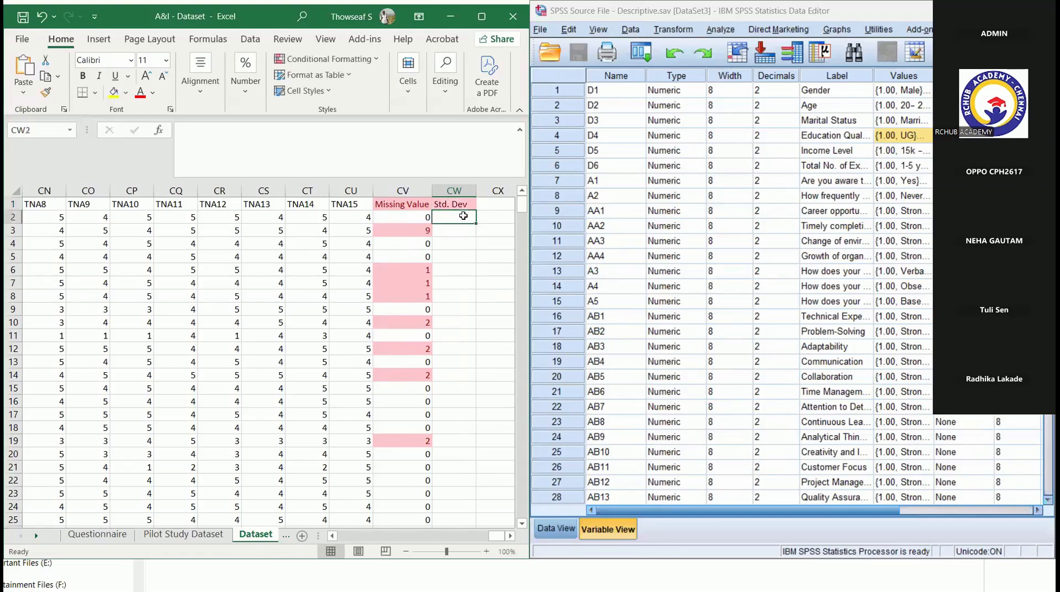
pyautogui.write('=')
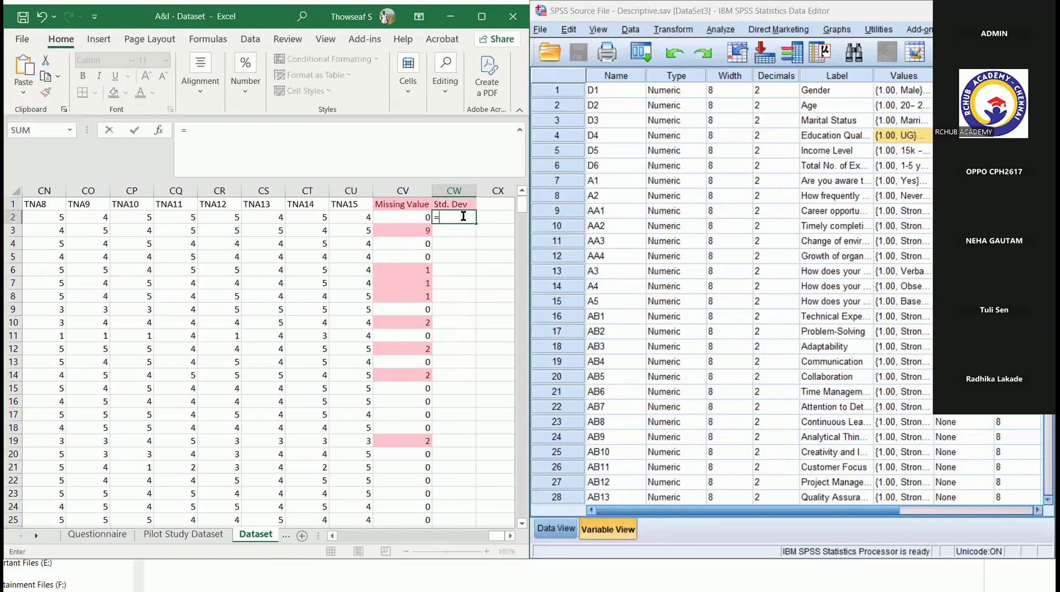
pyautogui.write('st')
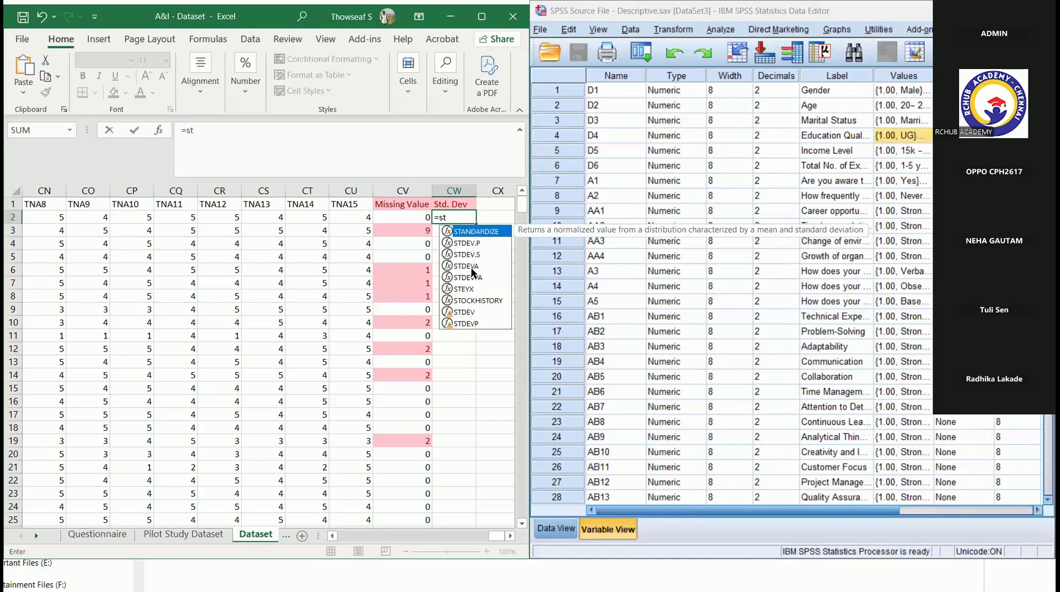
pyautogui.doubleClick(474, 266)
pyautogui.moveTo(343, 216); pyautogui.dragTo(3, 217)
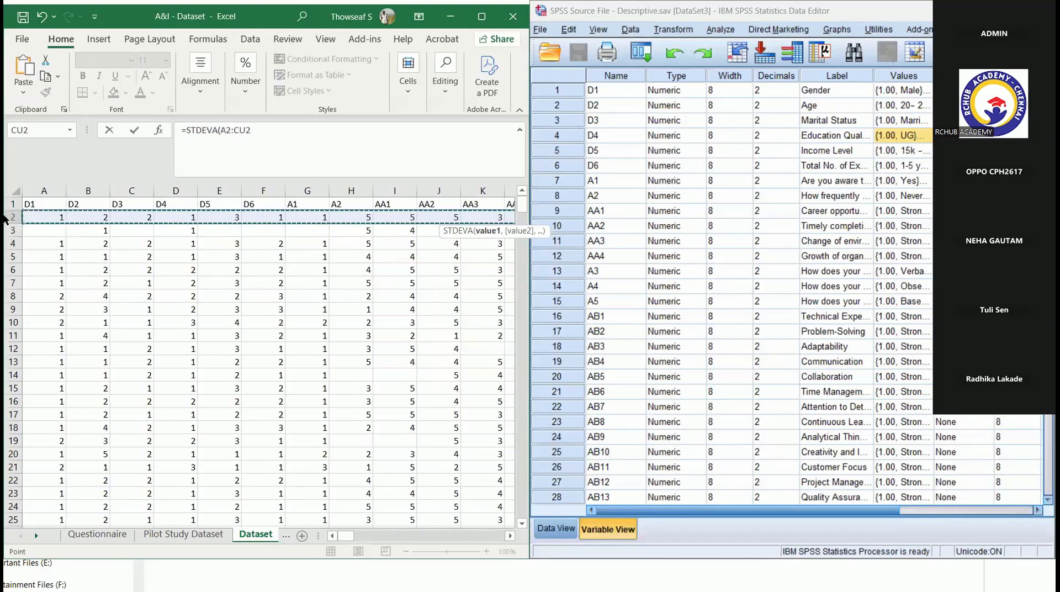
pyautogui.click(276, 130)
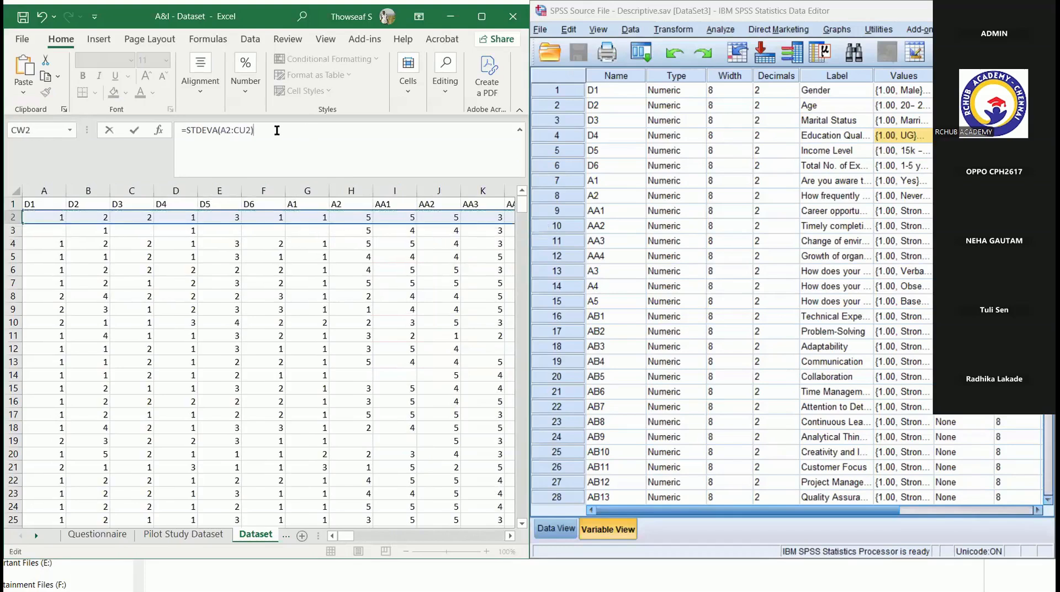
pyautogui.press('Return')
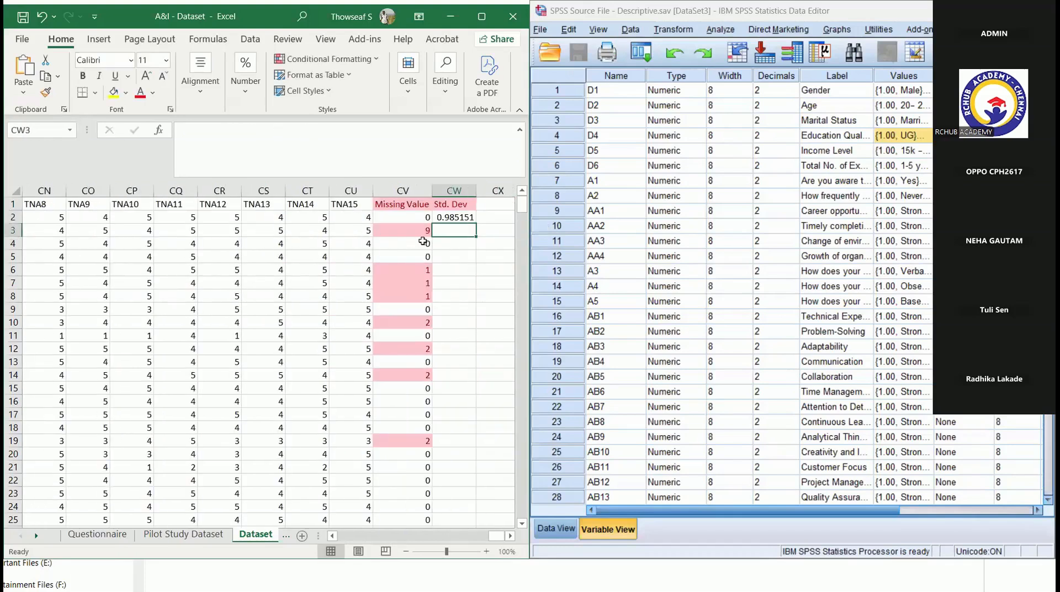
# - Fill the STDEVA formula from CW2 down column CW to the last respondent in row 463
pyautogui.click(458, 221)
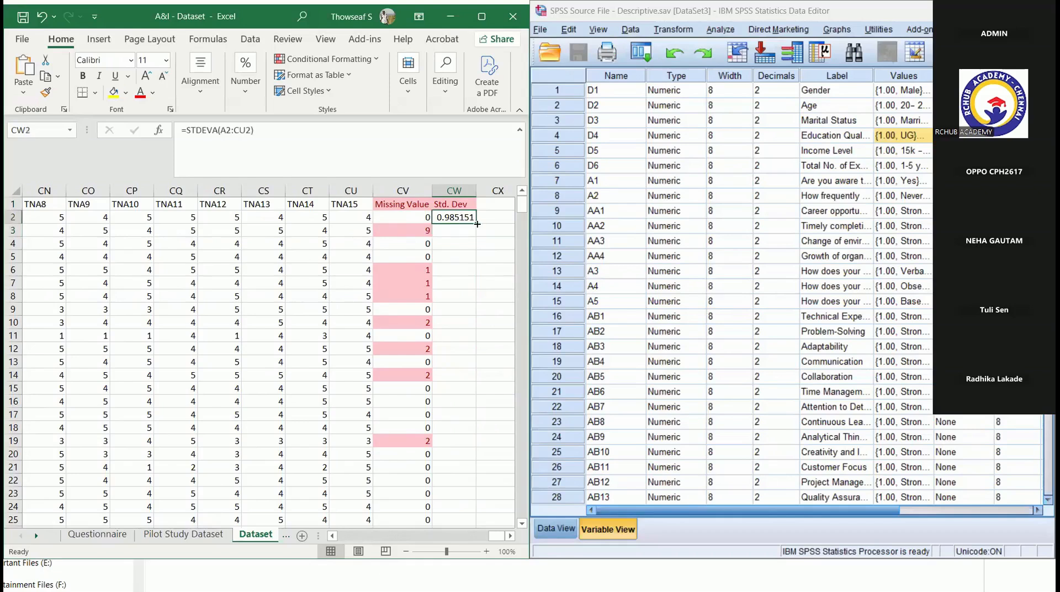
pyautogui.click(475, 225)
pyautogui.moveTo(476, 226); pyautogui.dragTo(501, 567)
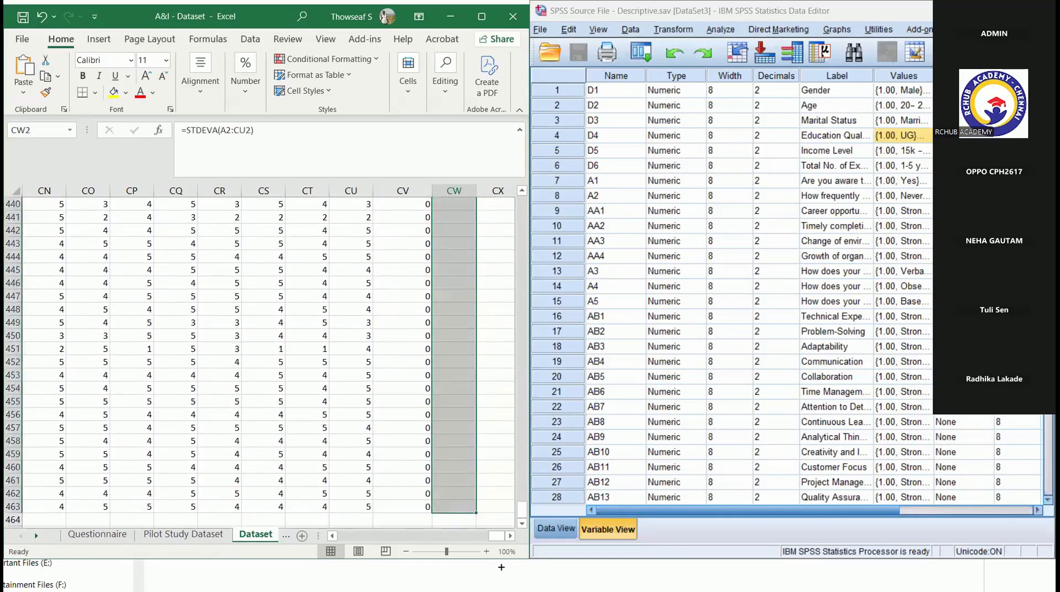
pyautogui.moveTo(521, 508); pyautogui.dragTo(521, 197)
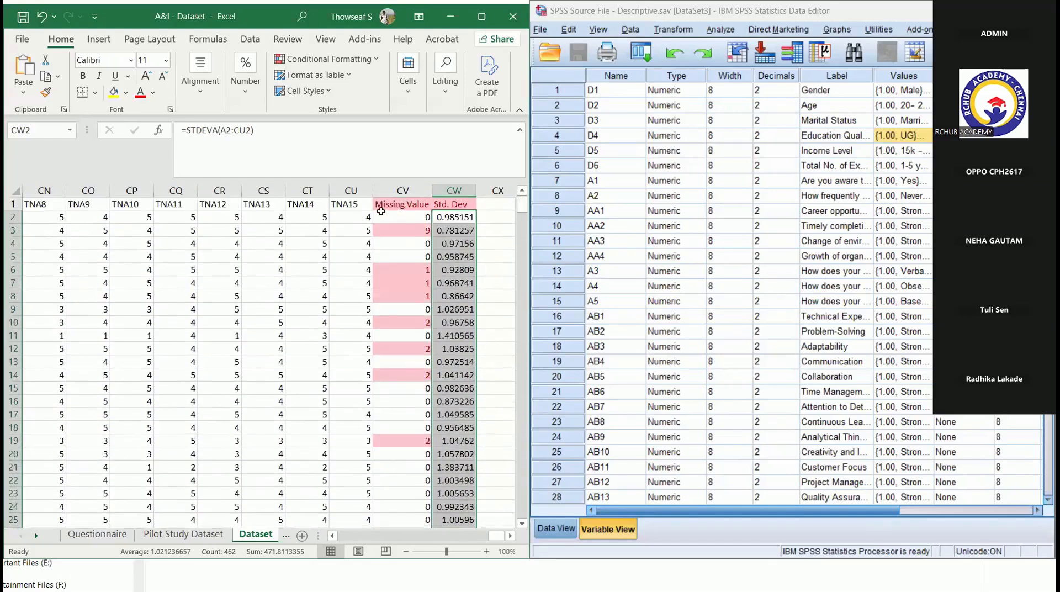
# - Check which question columns the STDEVA formula in CW2 covers, leaving the formula as it is
pyautogui.click(454, 217)
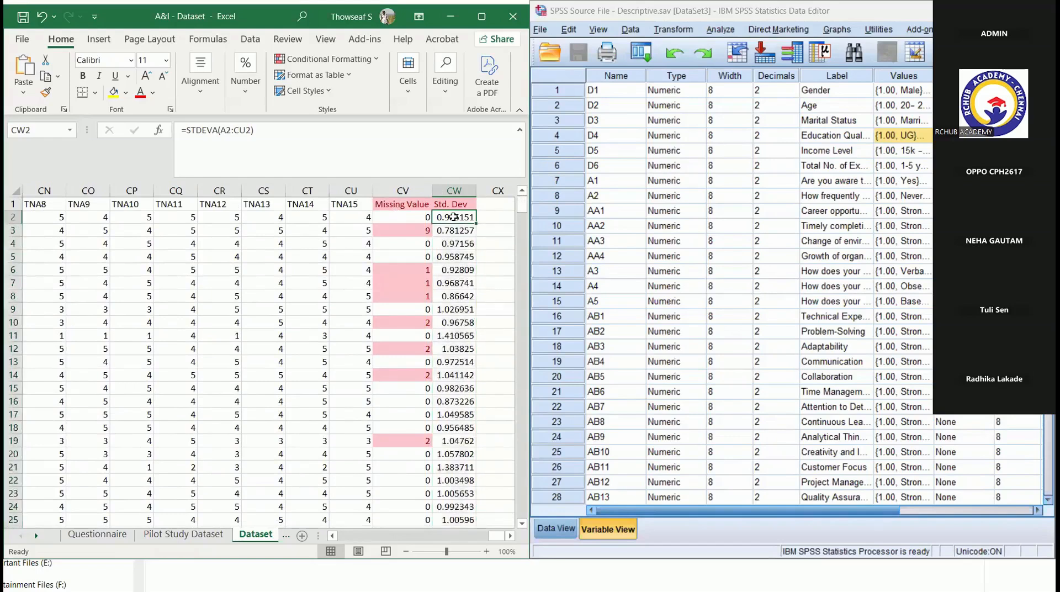
pyautogui.moveTo(497, 535); pyautogui.dragTo(346, 536)
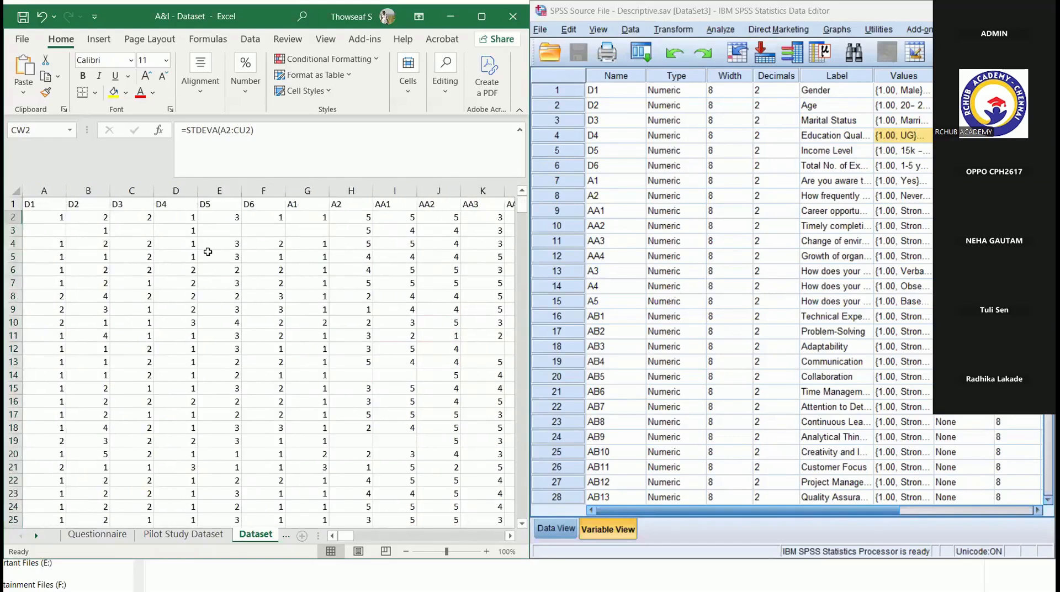
pyautogui.click(226, 135)
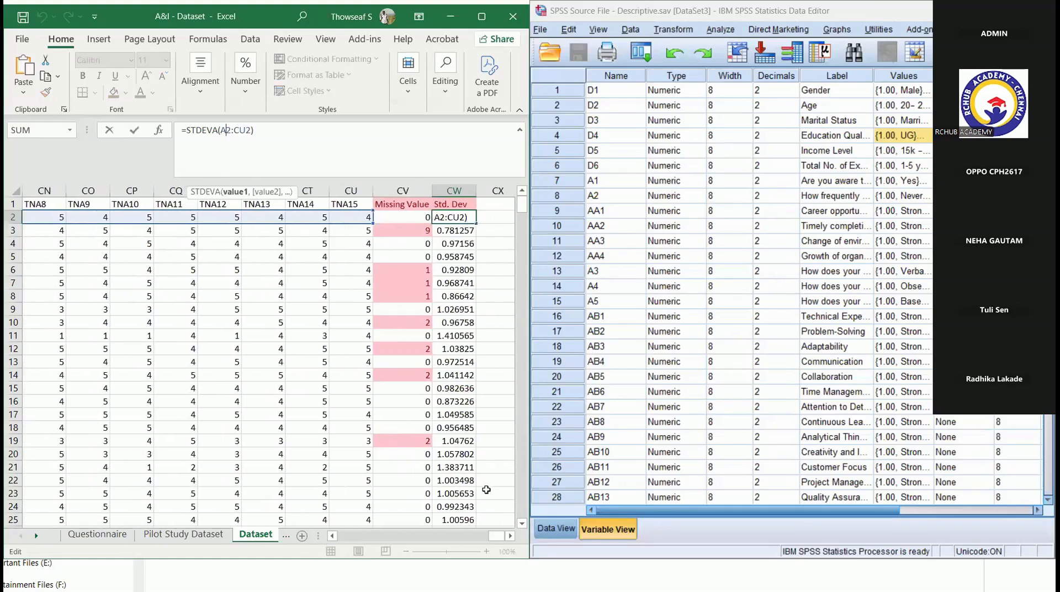
pyautogui.moveTo(496, 535); pyautogui.dragTo(471, 535)
pyautogui.hscroll(-20, 488, 491)
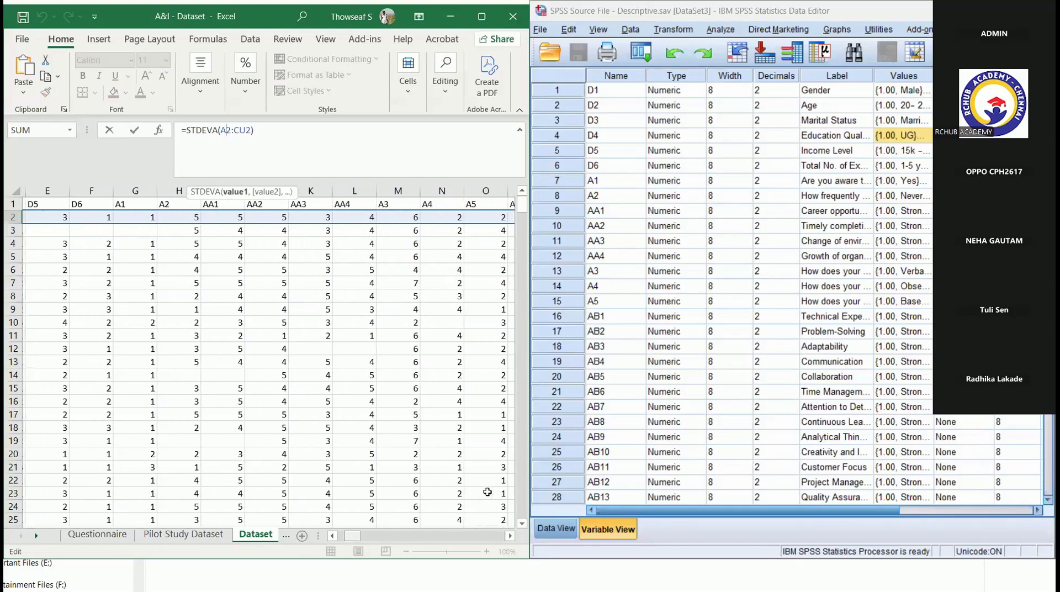
pyautogui.click(380, 333)
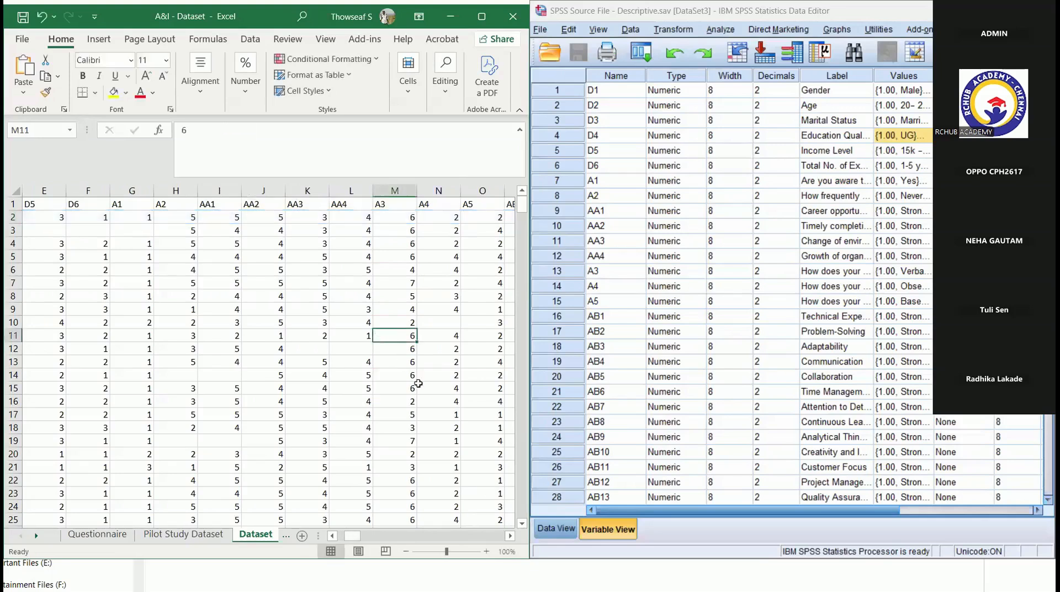
pyautogui.click(362, 459)
pyautogui.hscroll(20, 362, 467)
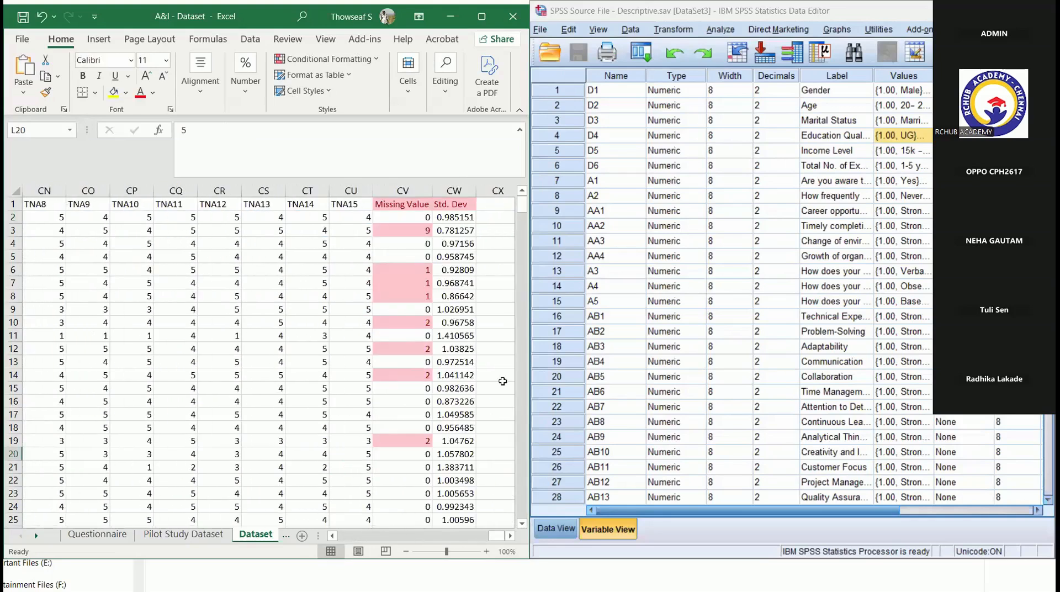
# - Mark the respondent with nine blank answers by filling the whole of row 3 with red
pyautogui.click(409, 214)
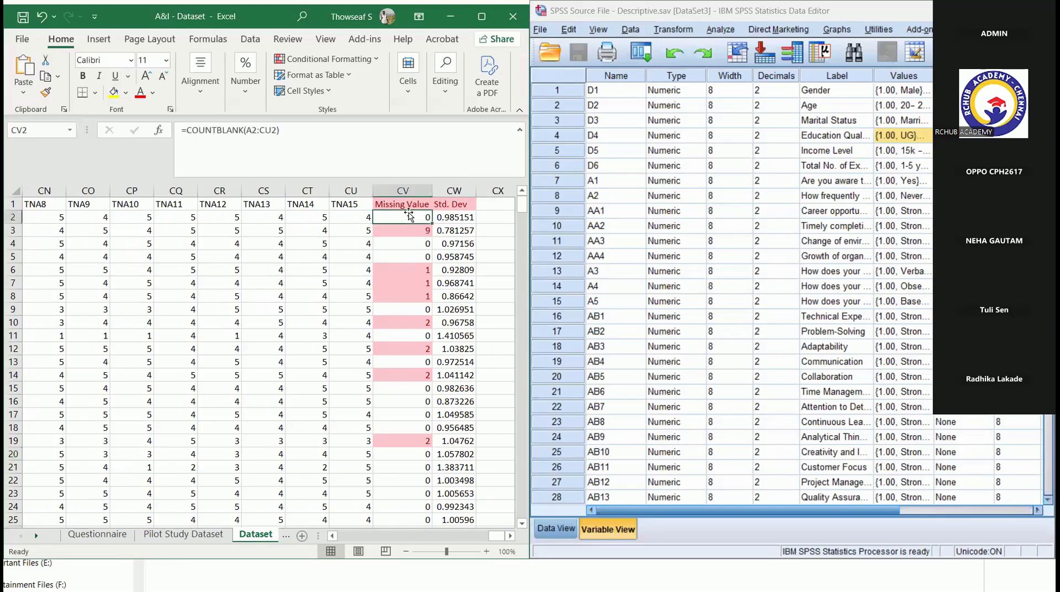
pyautogui.click(413, 234)
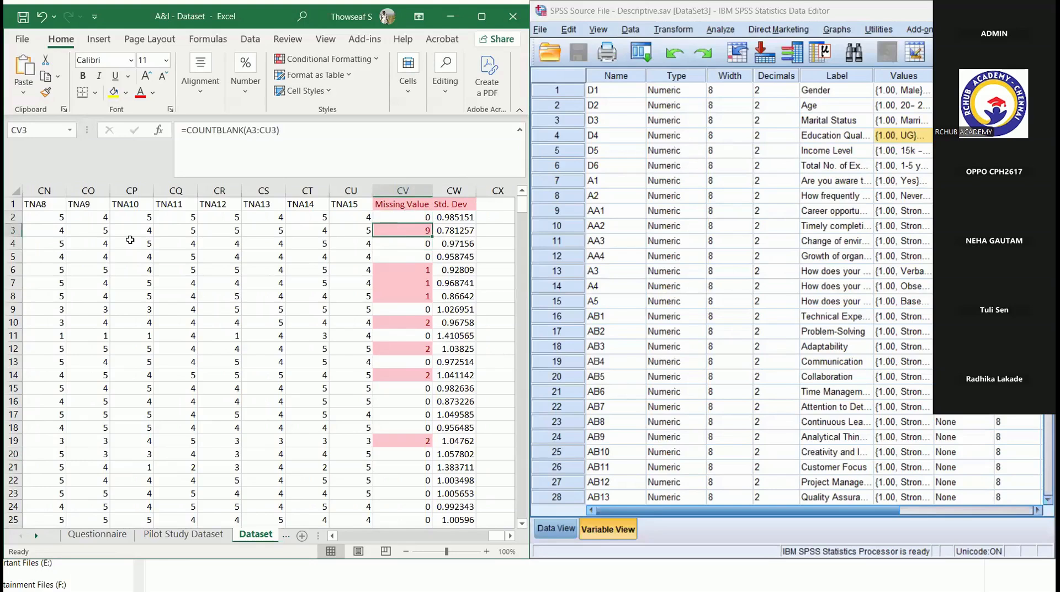
pyautogui.click(12, 230)
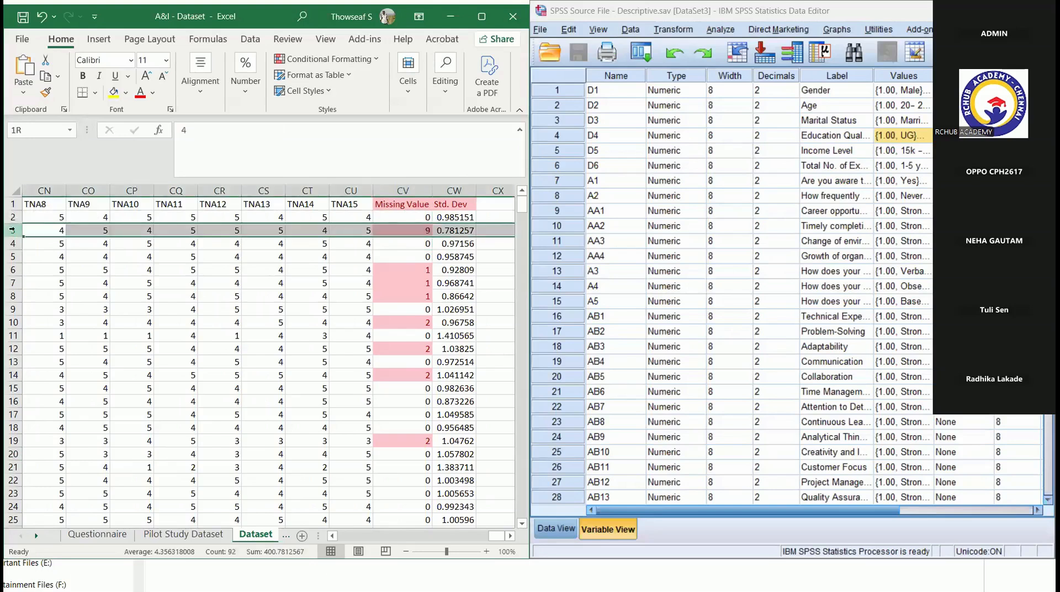
pyautogui.click(127, 89)
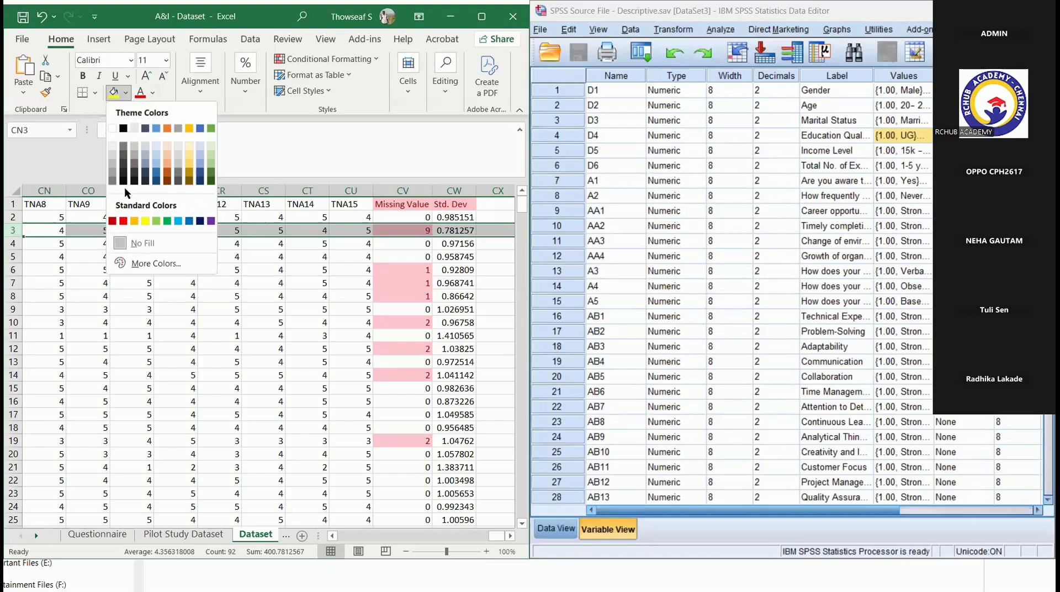
pyautogui.click(123, 221)
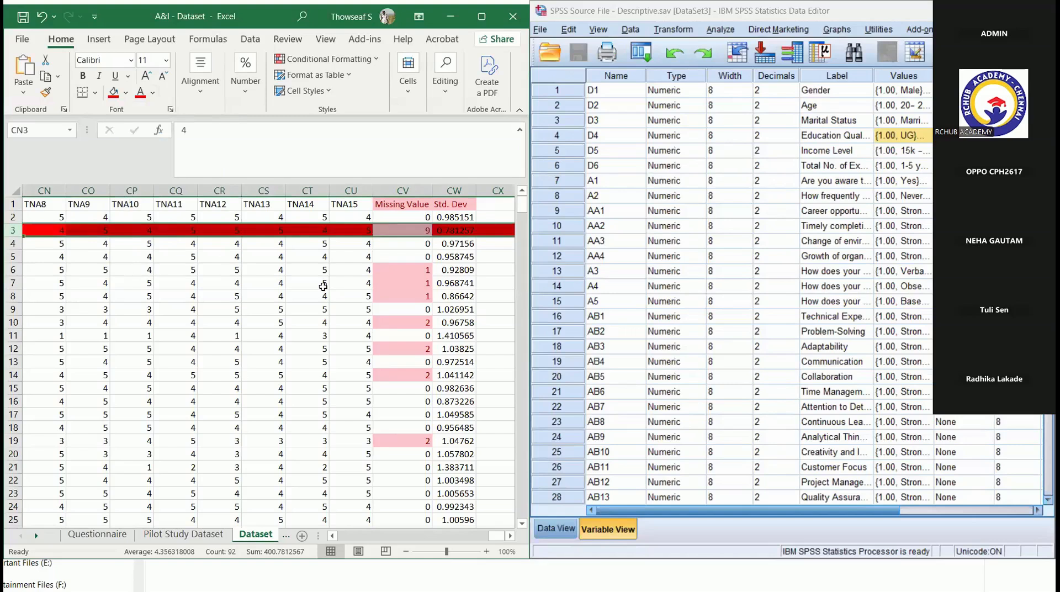
# - Locate the blank answer of the respondent in row 6, starting from the last question column
pyautogui.click(355, 269)
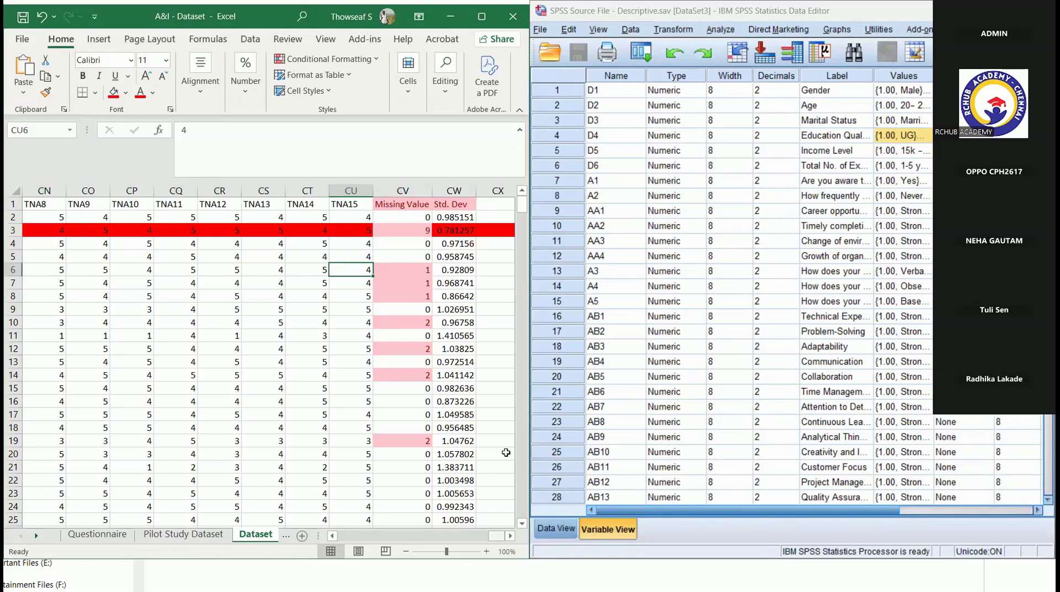
pyautogui.hscroll(-5, 506, 453)
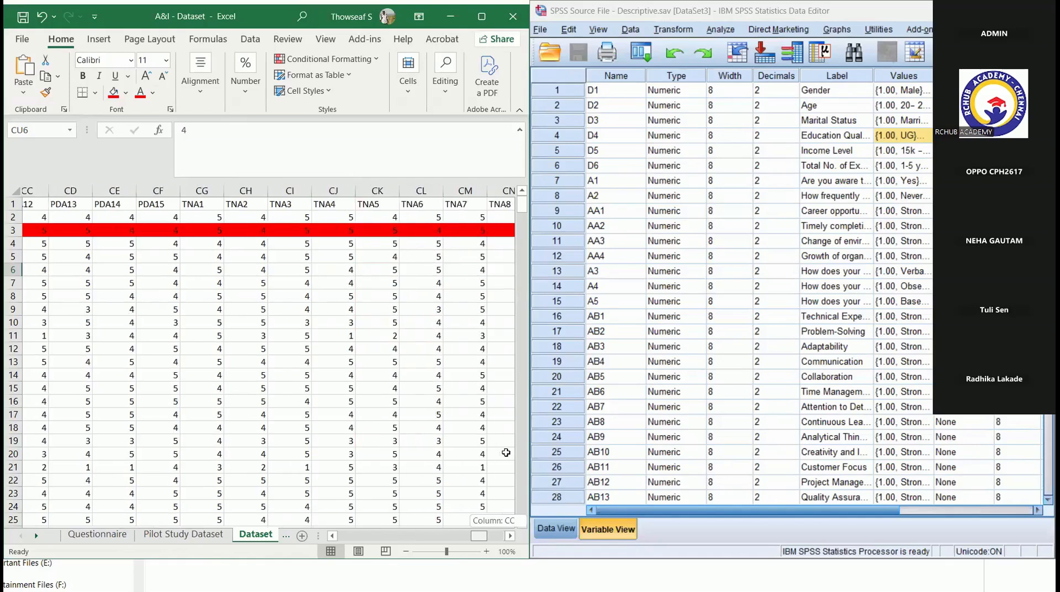
pyautogui.hscroll(-6, 506, 453)
pyautogui.hscroll(10, 506, 453)
pyautogui.hotkey('ctrl', 'Left')
pyautogui.press('Left')
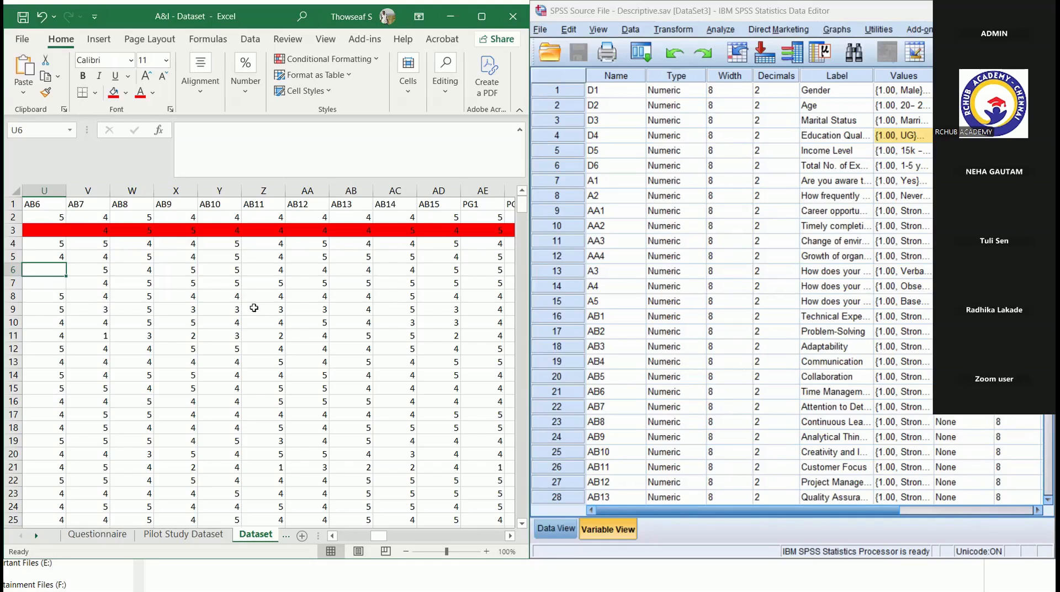
# - Calculate the most frequent answer to D1 in A464, below the last respondent, with =MODE(A2:A463)
pyautogui.moveTo(523, 214); pyautogui.dragTo(533, 498)
pyautogui.scroll(-2, 526, 522)
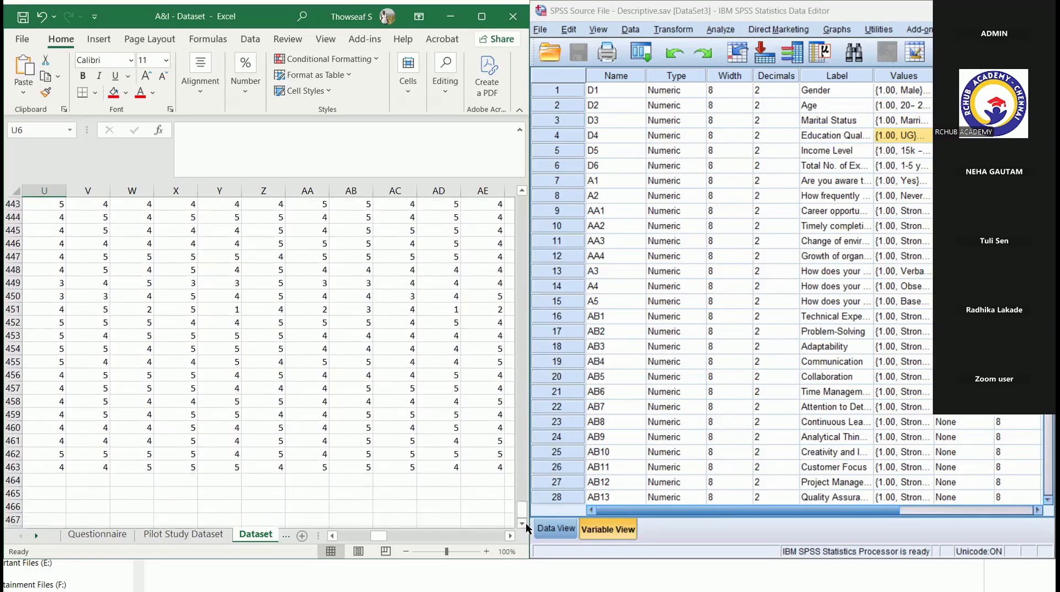
pyautogui.click(45, 481)
pyautogui.hscroll(-5, 44, 481)
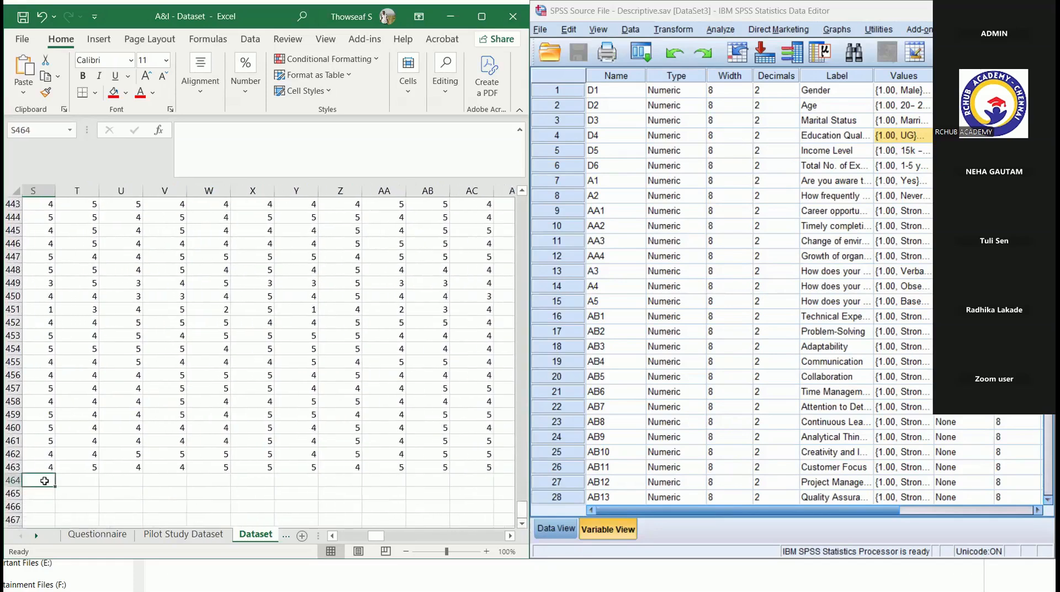
pyautogui.click(44, 481)
pyautogui.hscroll(-5, 44, 481)
pyautogui.click(45, 481)
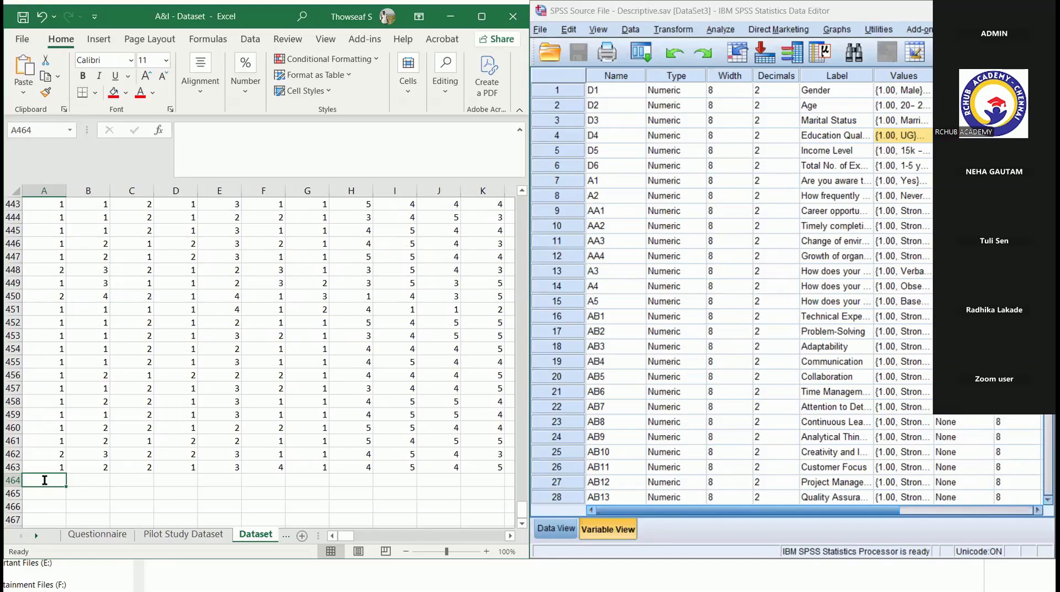
pyautogui.write('=mode')
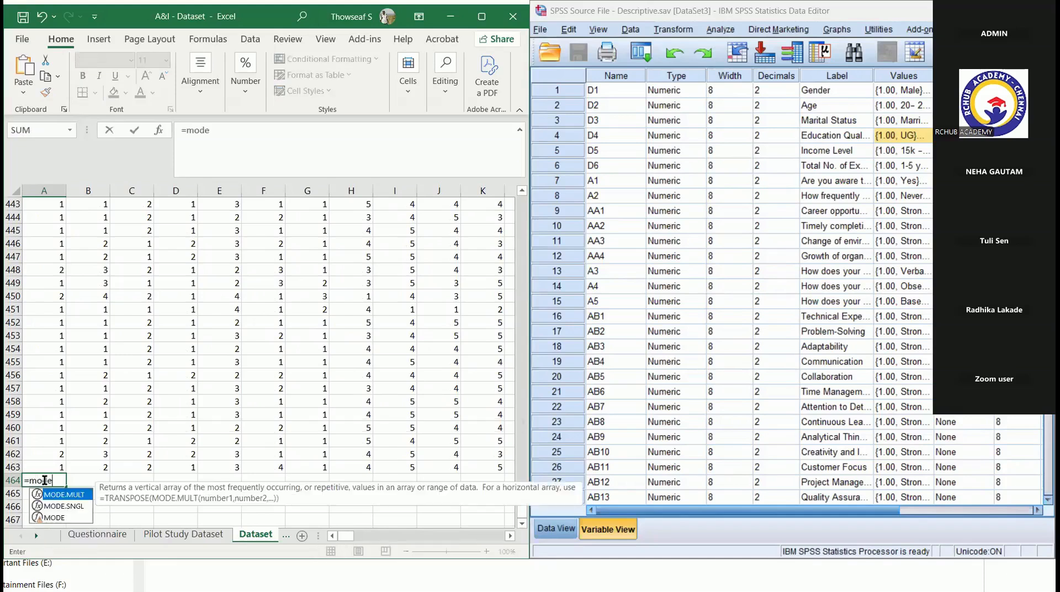
pyautogui.doubleClick(55, 517)
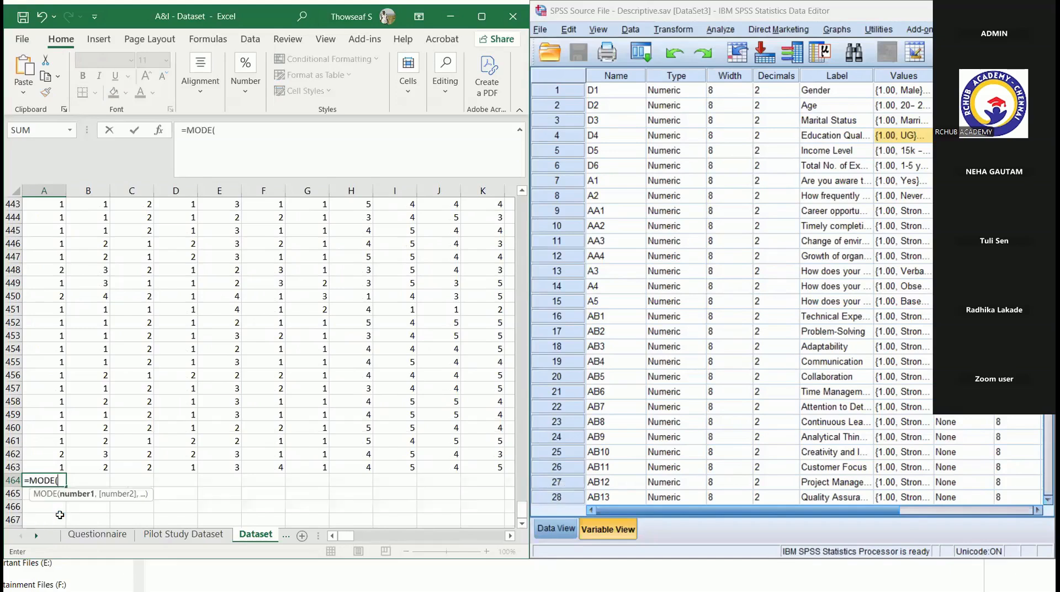
pyautogui.moveTo(55, 467); pyautogui.dragTo(38, 213)
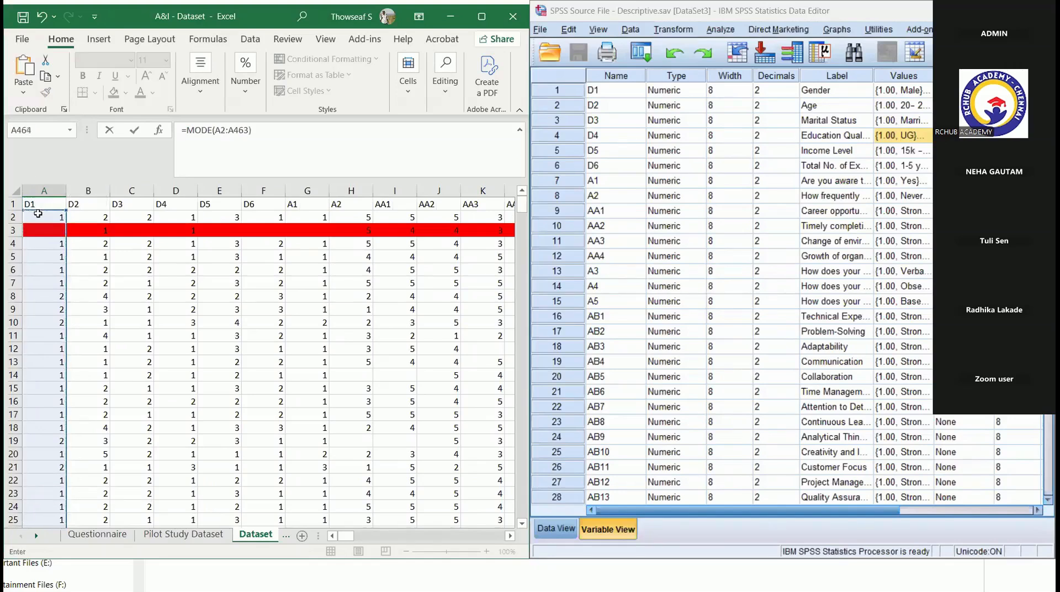
pyautogui.press('Return')
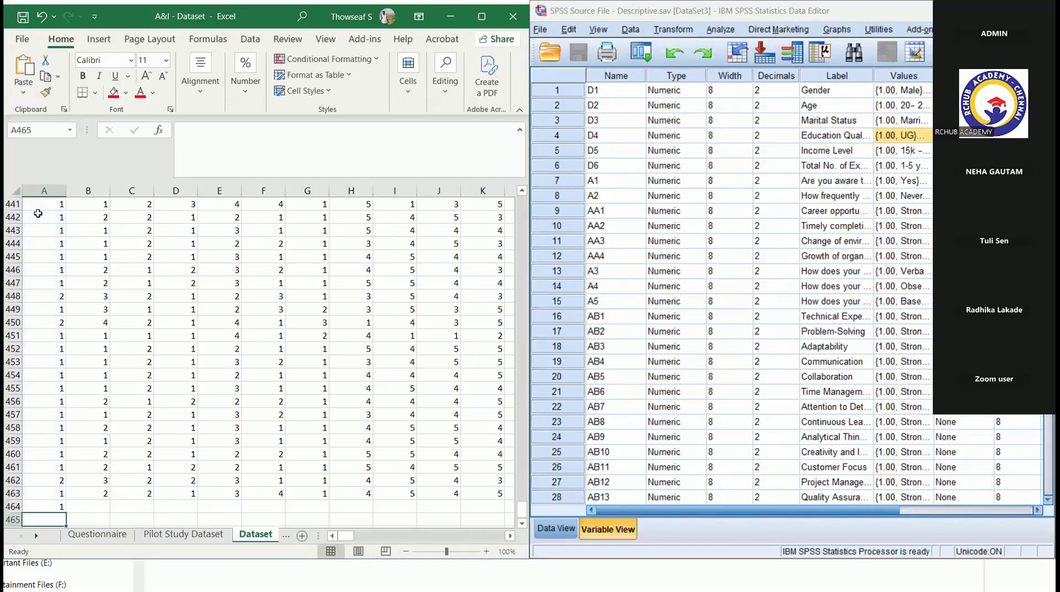
# - Fill the whole of mode row 464 with red
pyautogui.press('Up')
pyautogui.moveTo(13, 508); pyautogui.dragTo(13, 508)
pyautogui.click(12, 506)
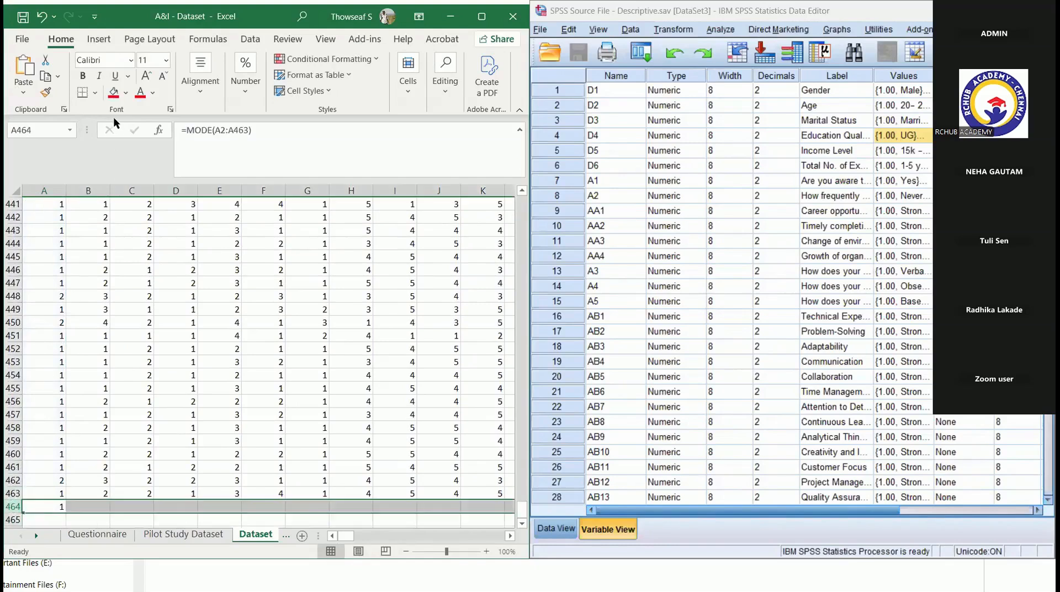
pyautogui.click(114, 93)
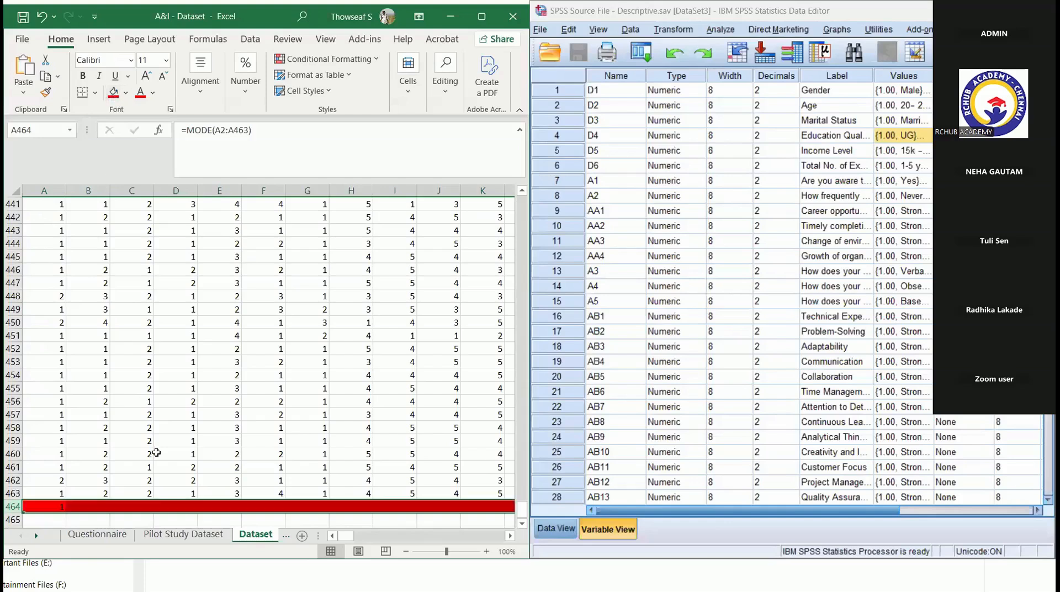
# - Fill the MODE formula from A464 across row 464 to column CW and check the copied formula in B464
pyautogui.click(64, 511)
pyautogui.moveTo(65, 512); pyautogui.dragTo(477, 513)
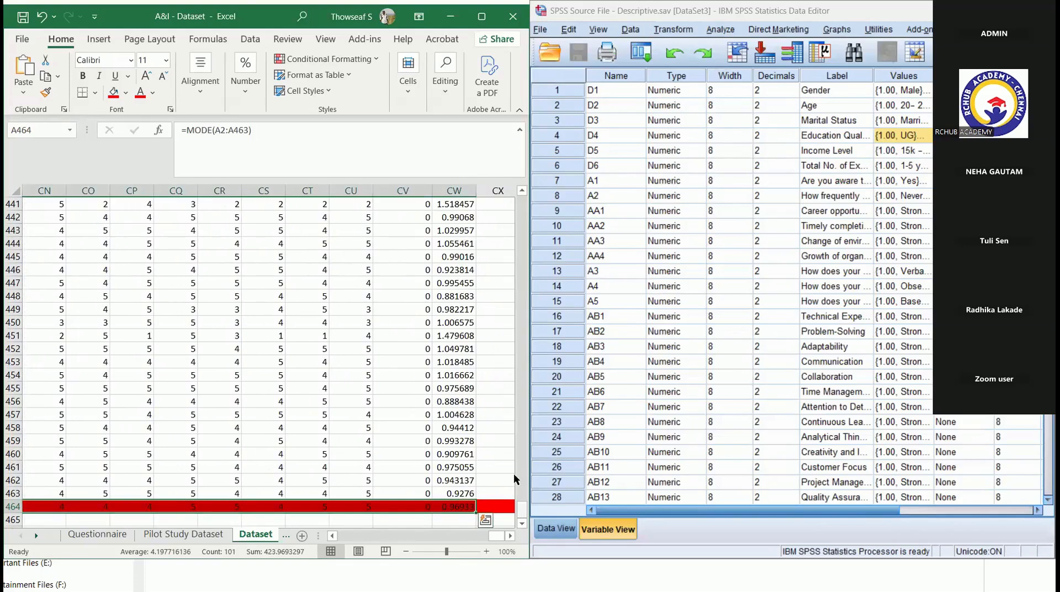
pyautogui.hscroll(-15, 514, 472)
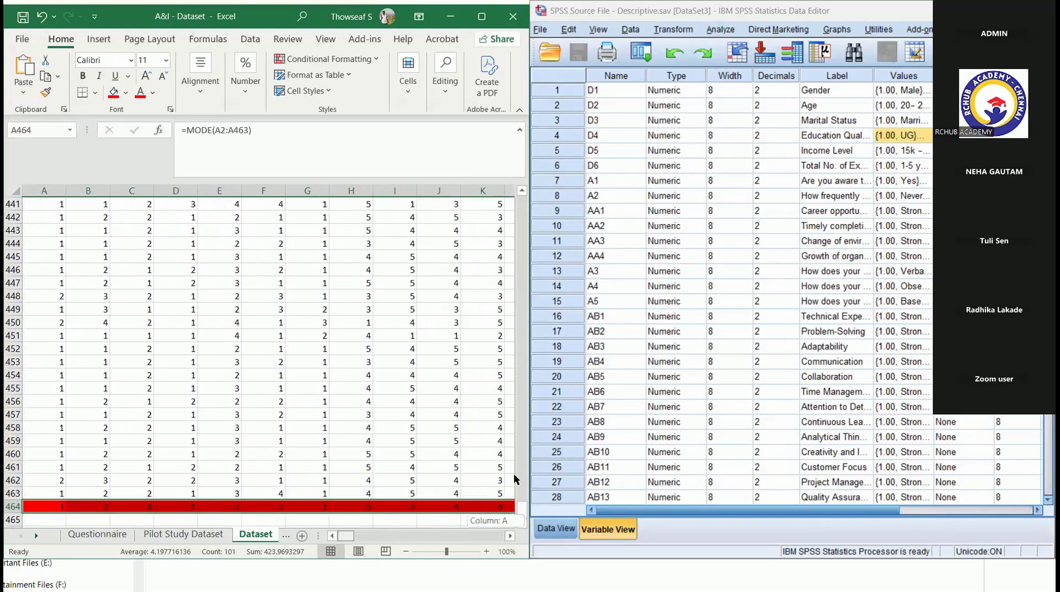
pyautogui.click(100, 505)
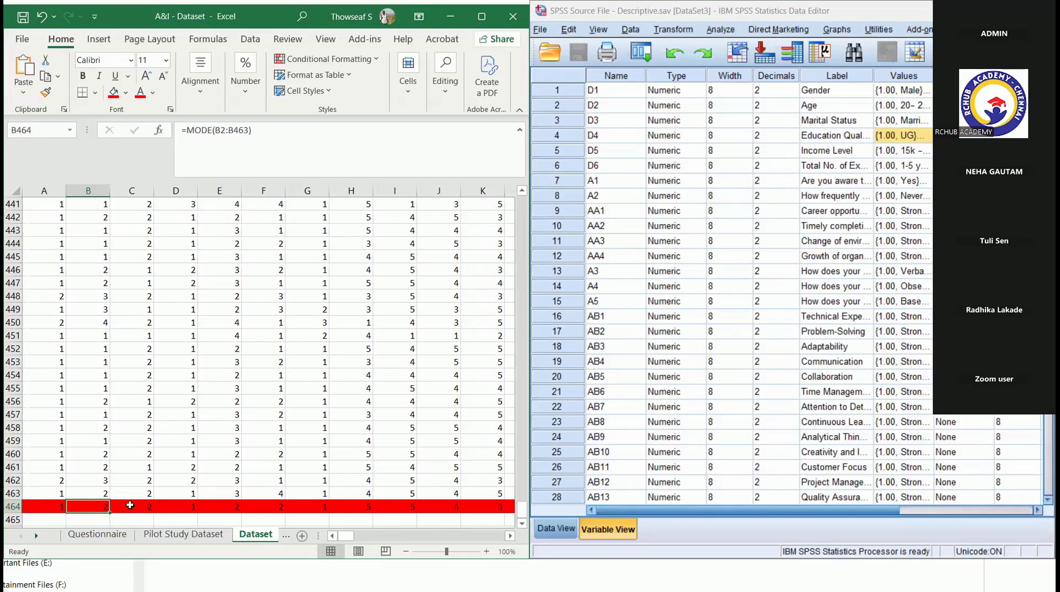
# - Replace the blank AB6 answers of the respondents in rows 6 and 7 (U6 and U7) with 4
pyautogui.hscroll(15, 130, 505)
pyautogui.moveTo(522, 508); pyautogui.dragTo(522, 170)
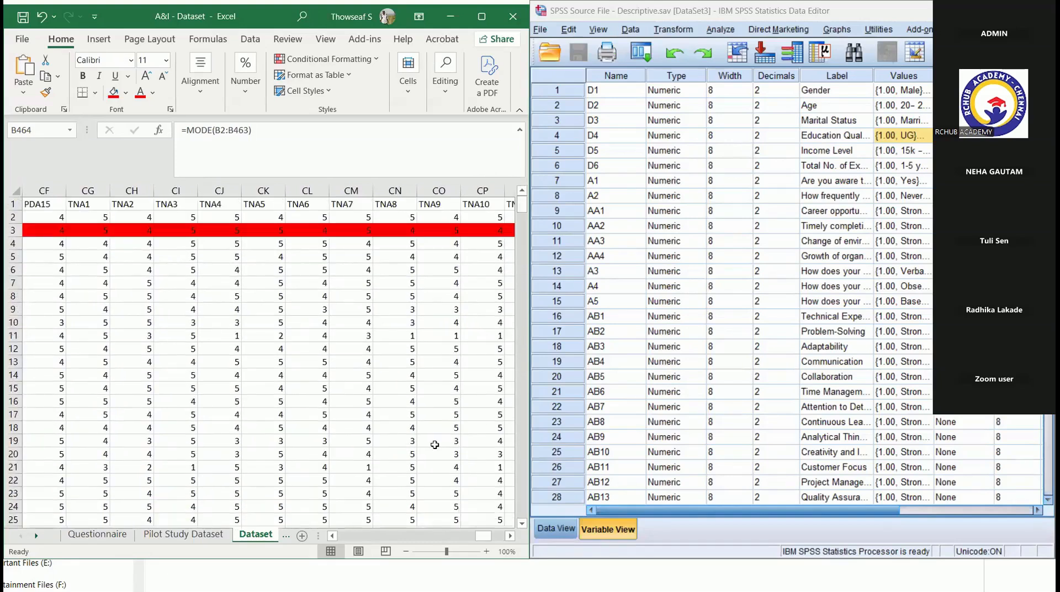
pyautogui.hscroll(3, 433, 444)
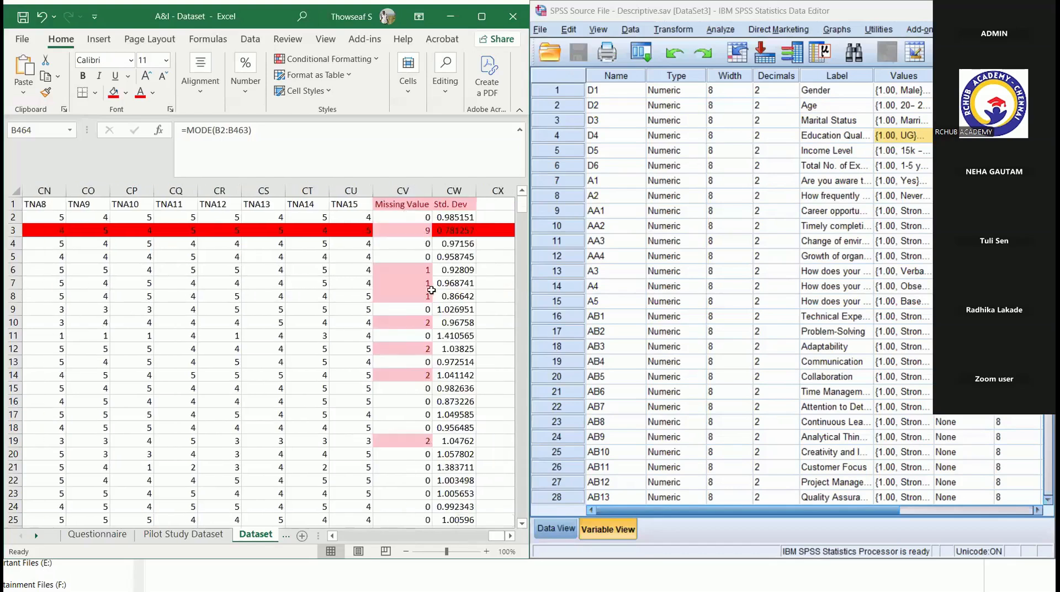
pyautogui.click(414, 268)
pyautogui.hotkey('ctrl', 'Left')
pyautogui.press('Left')
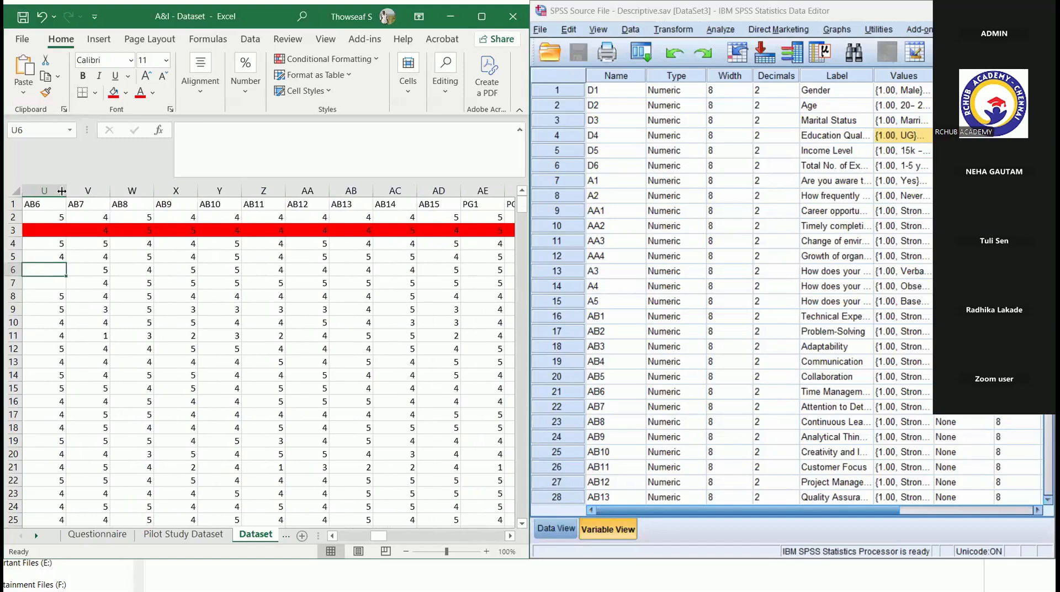
pyautogui.click(45, 191)
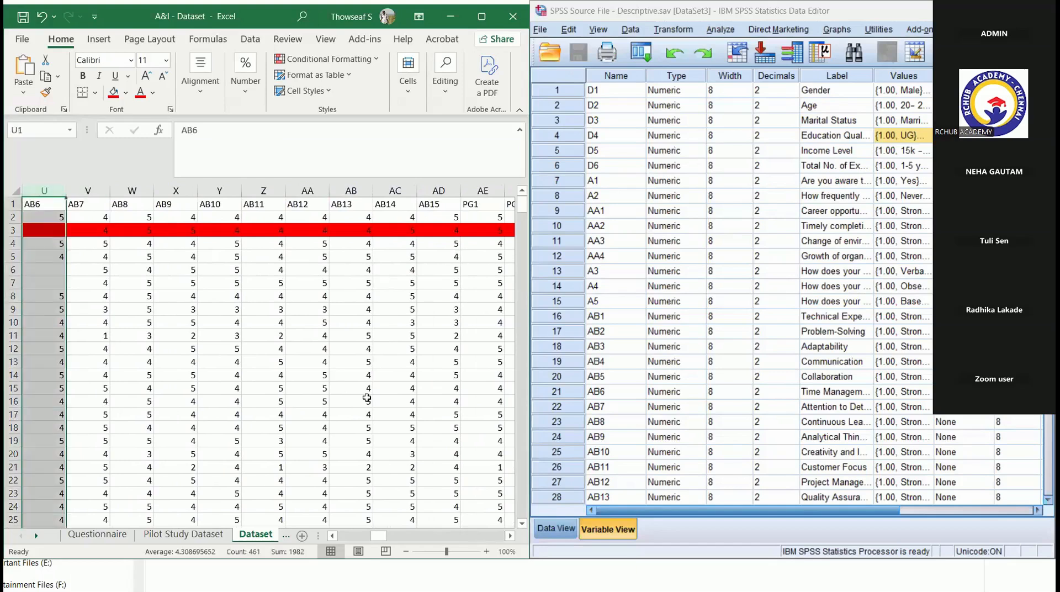
pyautogui.moveTo(521, 226); pyautogui.dragTo(522, 204)
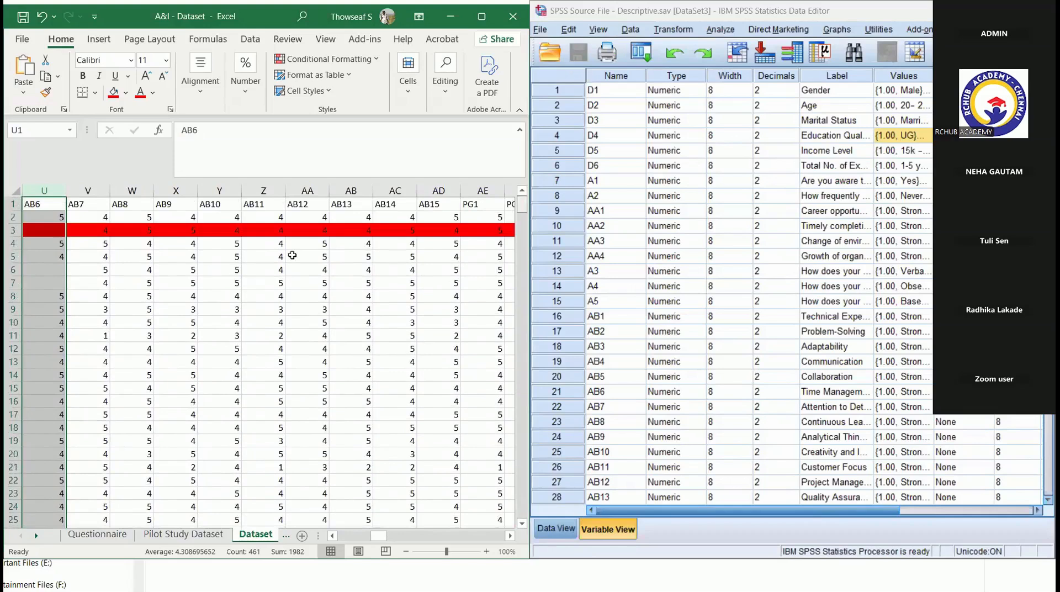
pyautogui.click(41, 272)
pyautogui.write('4')
pyautogui.press('Return')
pyautogui.write('4')
pyautogui.press('Return')
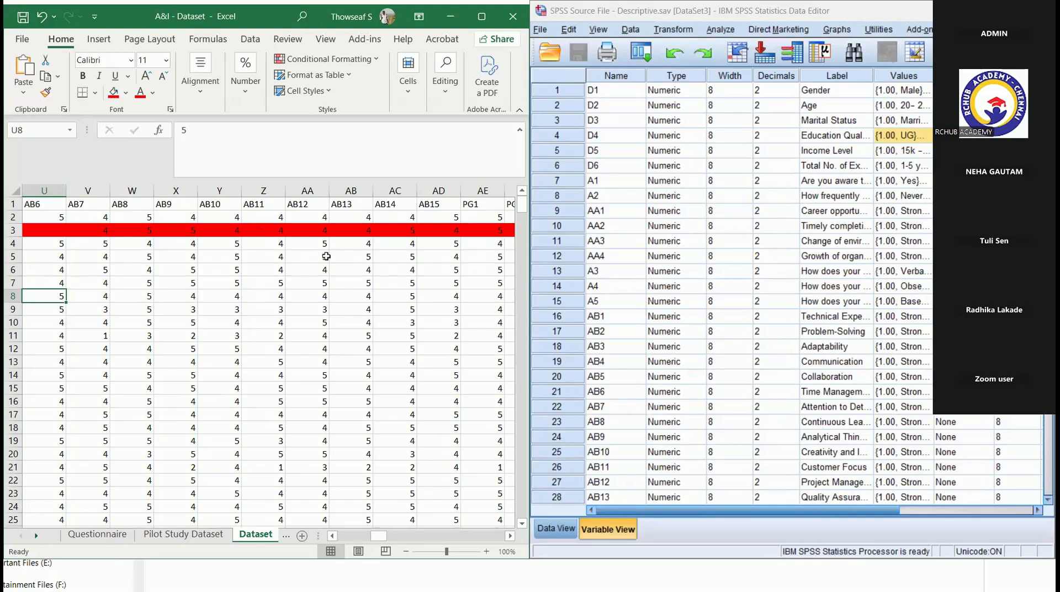
# - Enter a sample respondent with identical answers in row 465, putting 4 in each cell from CU465 back to CJ465
pyautogui.click(435, 346)
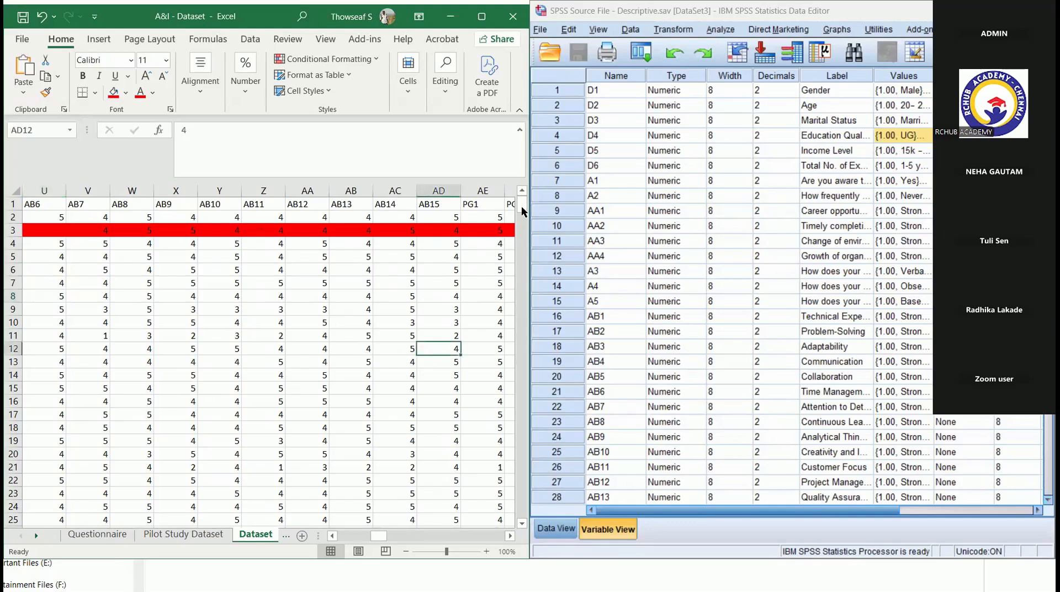
pyautogui.hscroll(15, 452, 493)
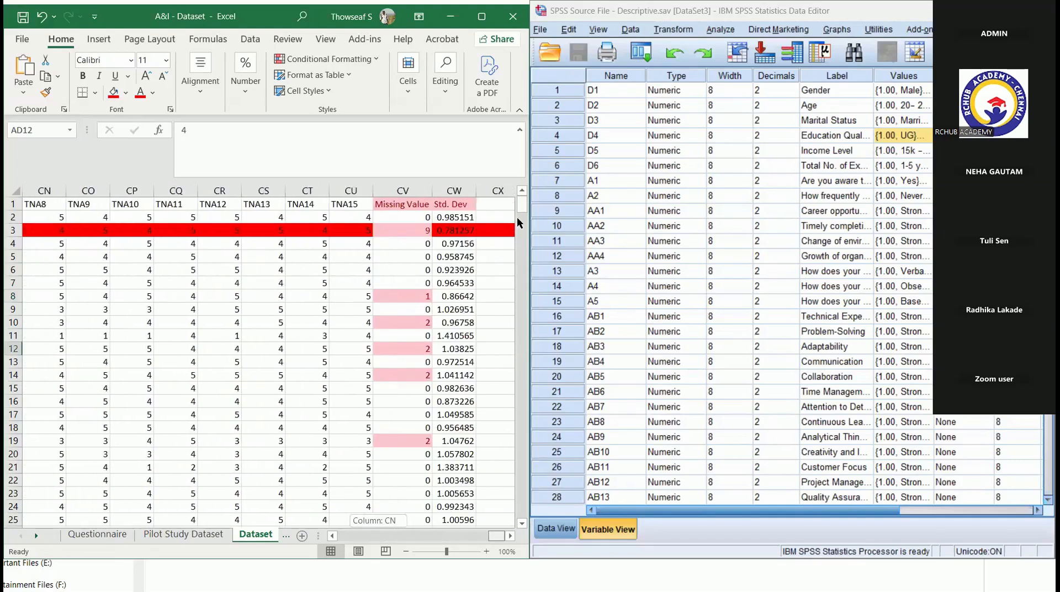
pyautogui.moveTo(521, 202); pyautogui.dragTo(524, 493)
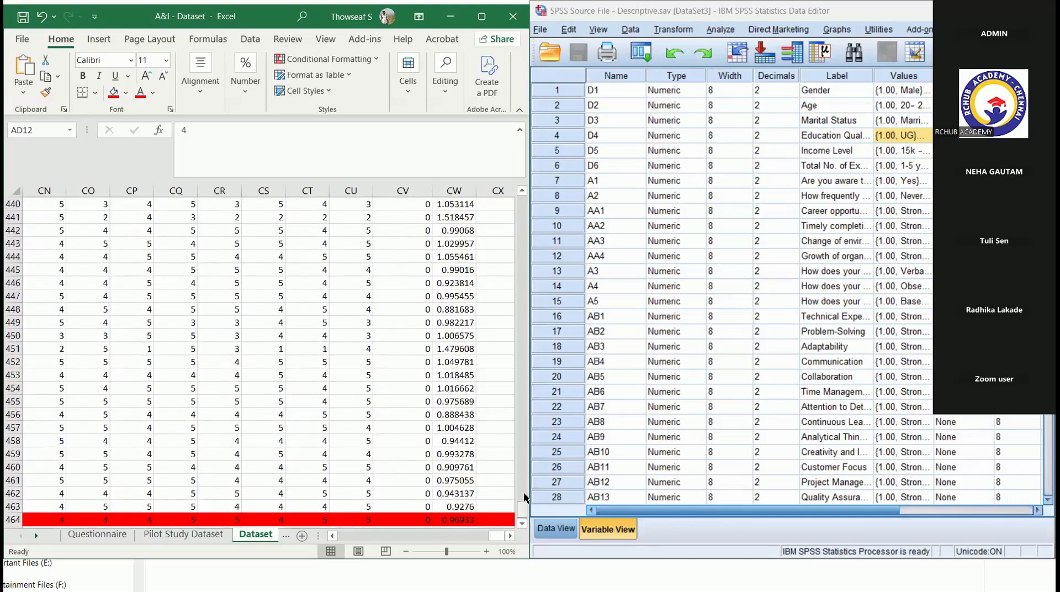
pyautogui.scroll(-1, 524, 492)
pyautogui.click(352, 493)
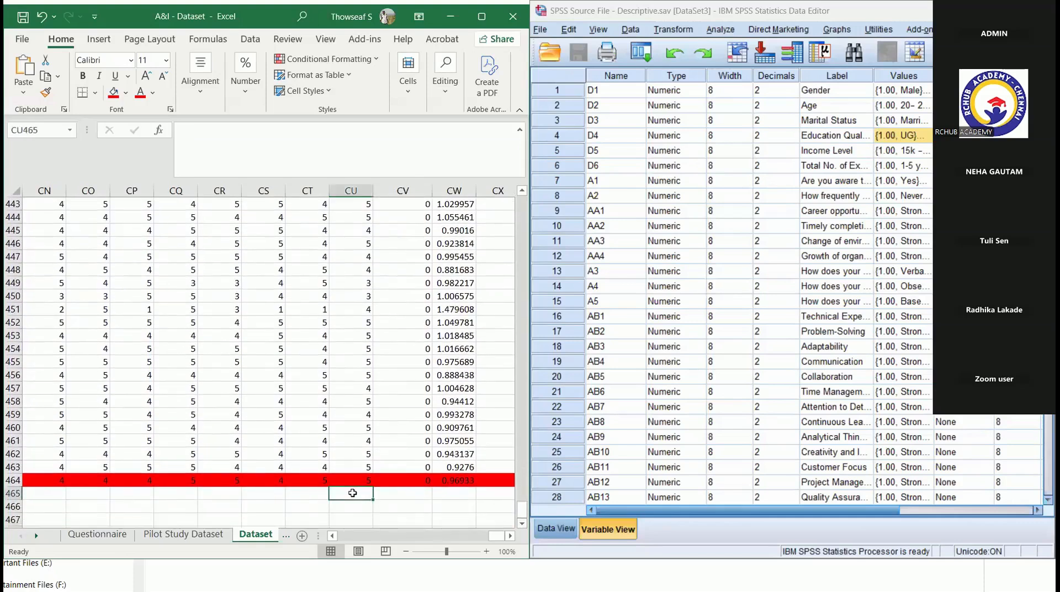
pyautogui.write('4')
pyautogui.press('Left')
pyautogui.write('4')
pyautogui.press('Left')
pyautogui.write('4')
pyautogui.press('Left')
pyautogui.write('4')
pyautogui.press('Left')
pyautogui.write('4')
pyautogui.press('Left')
pyautogui.write('4')
pyautogui.press('Left')
pyautogui.write('4')
pyautogui.press('Left')
pyautogui.write('4')
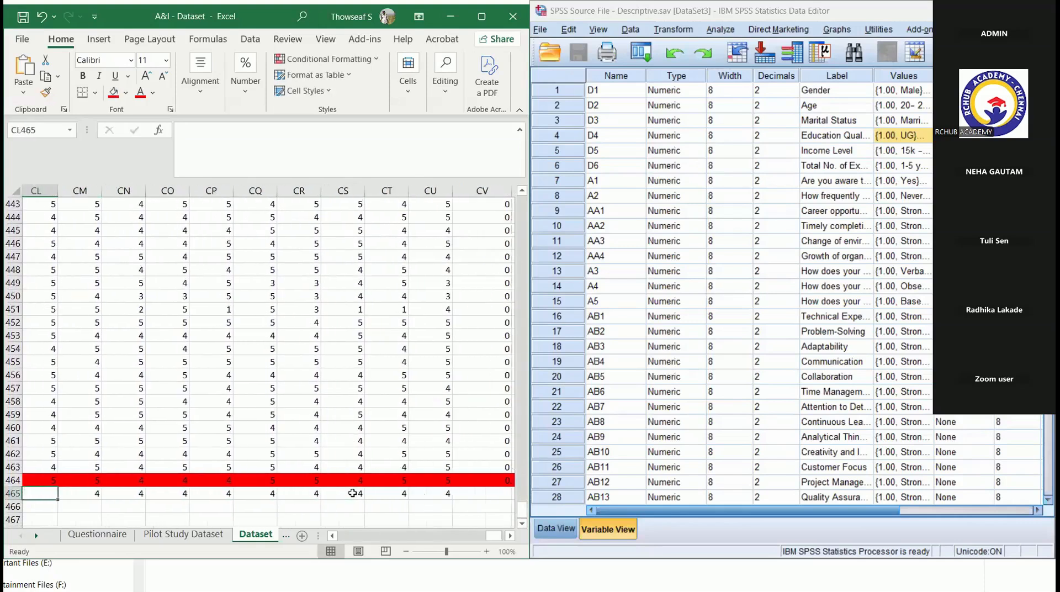
pyautogui.write('4')
pyautogui.press('Left')
pyautogui.write('4')
pyautogui.press('Left')
pyautogui.write('4')
pyautogui.press('Left')
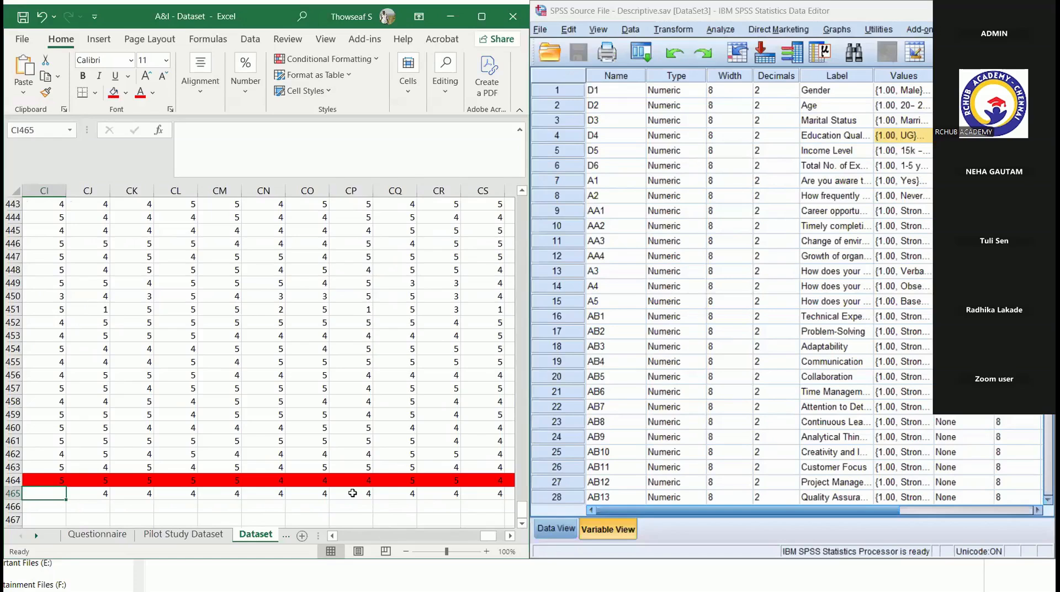
# - Try to fill the formula from CW464 down into CW465
pyautogui.hscroll(5, 352, 493)
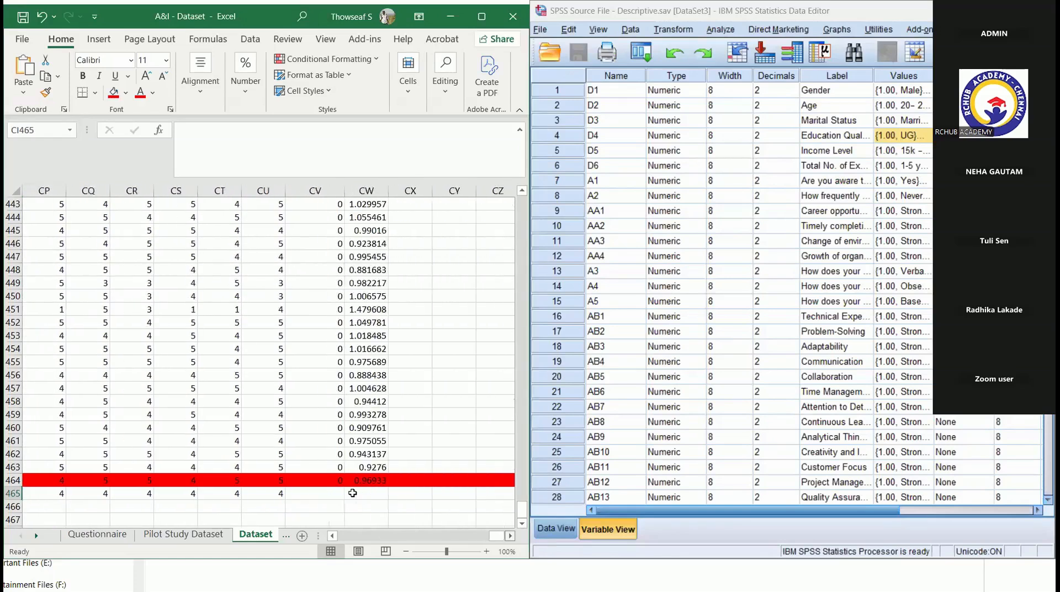
pyautogui.click(238, 480)
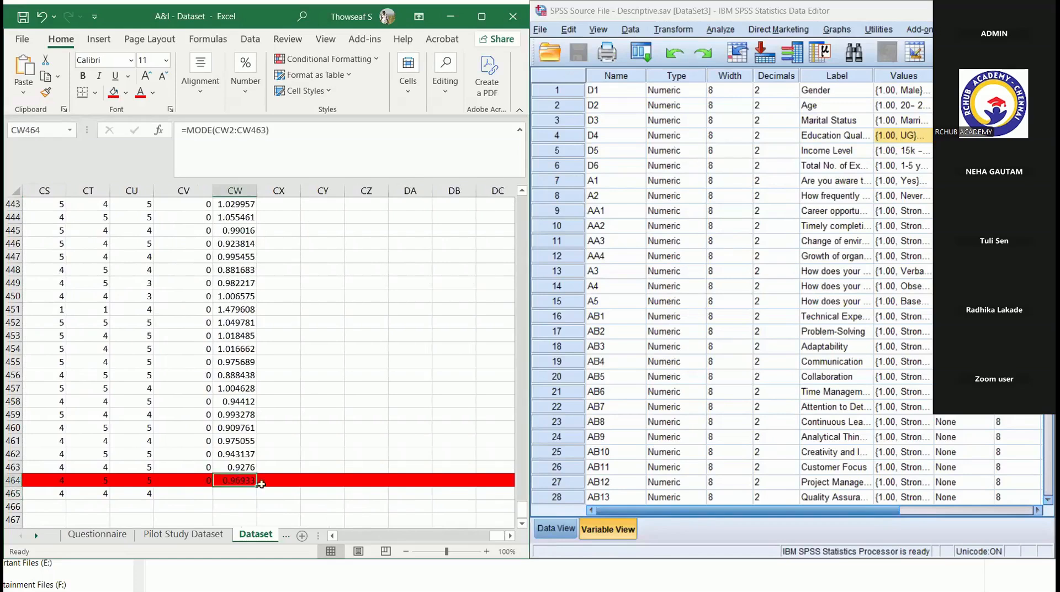
pyautogui.moveTo(257, 486); pyautogui.dragTo(256, 495)
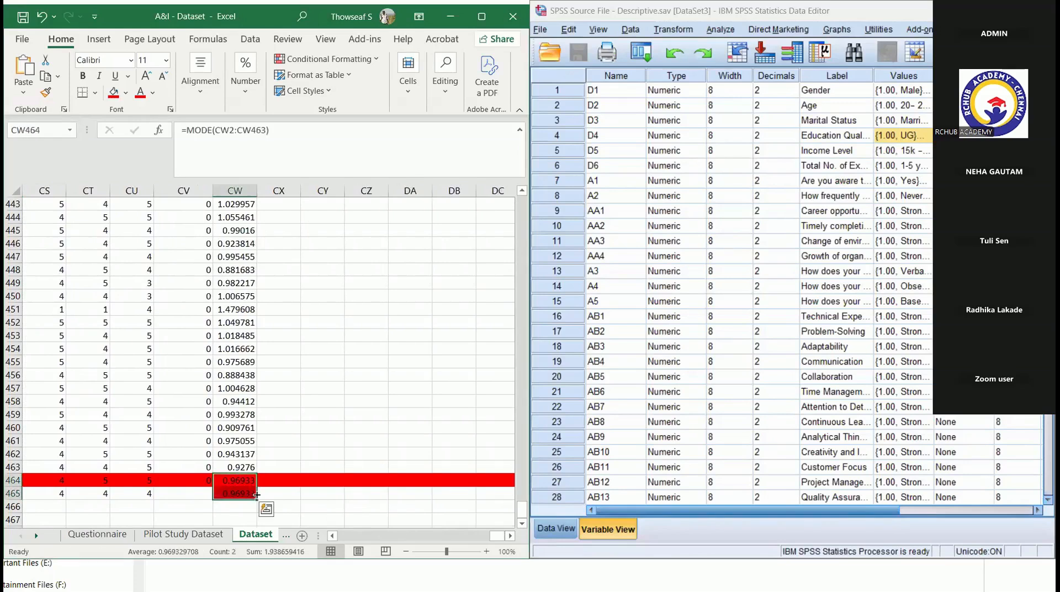
pyautogui.doubleClick(256, 495)
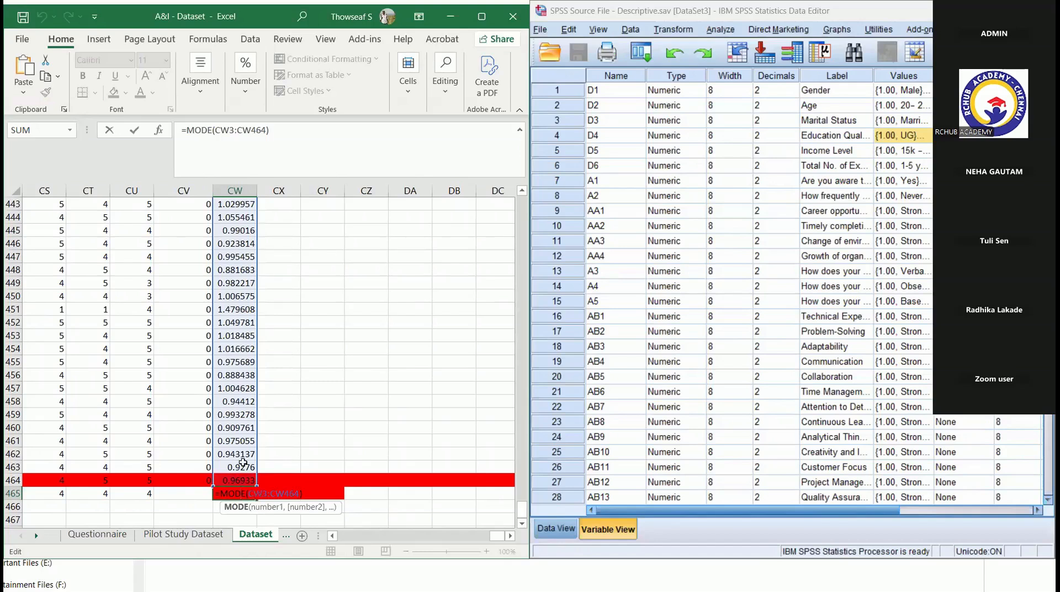
pyautogui.click(318, 454)
pyautogui.hotkey('ctrl', 'z')
# - Copy the STDEVA formula from CW463 into CW465 to calculate the sample respondent's standard deviation
pyautogui.click(247, 467)
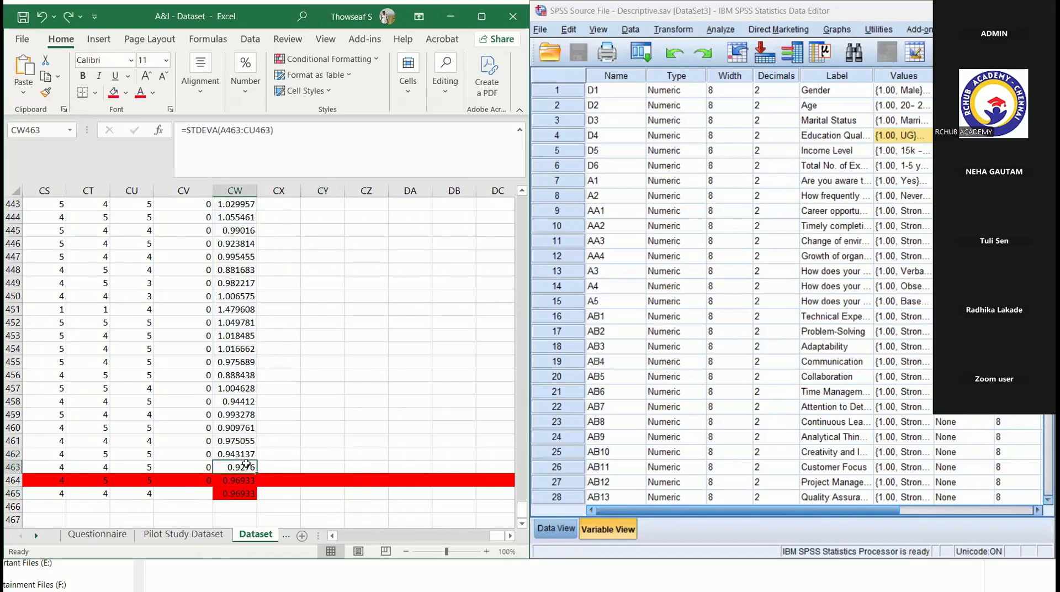
pyautogui.hotkey('ctrl', 'c')
pyautogui.click(240, 491)
pyautogui.hotkey('ctrl', 'v')
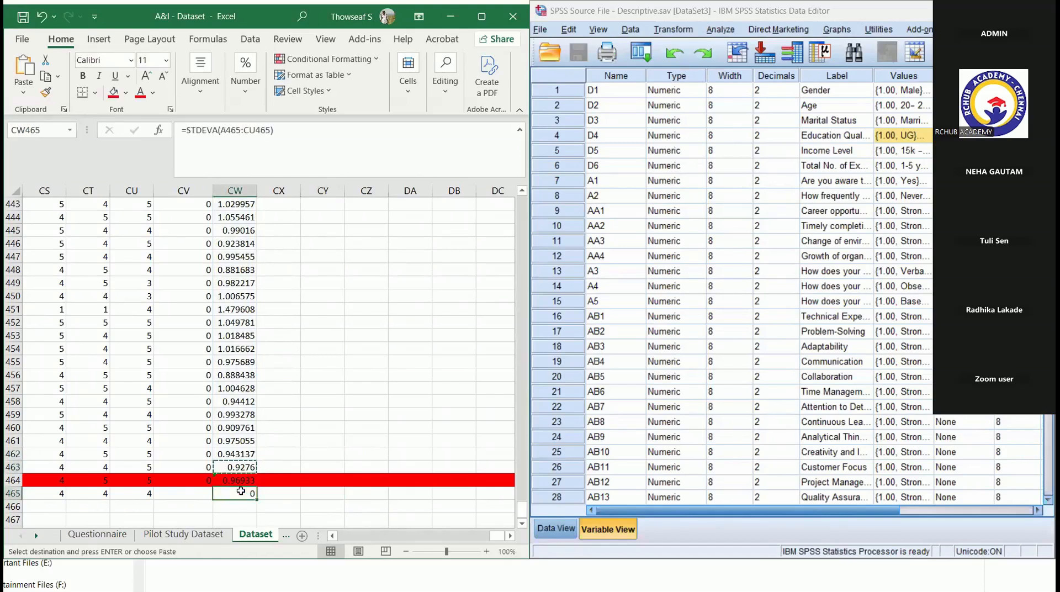
# - Highlight standard deviations equal to 0 in column CW with Light Red Fill with Dark Red Text, and select the sample respondent's row 465
pyautogui.click(239, 190)
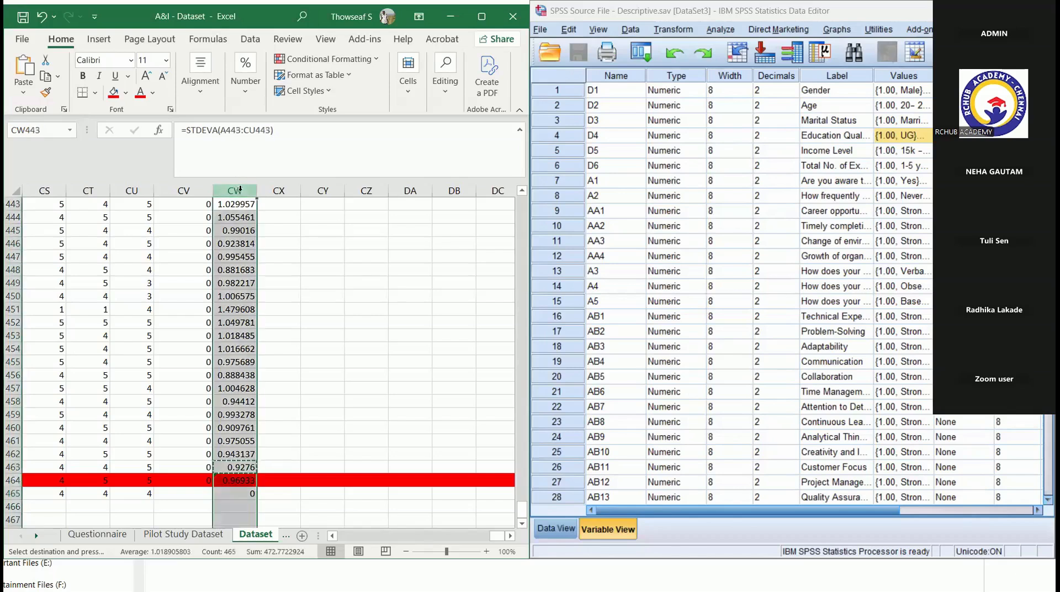
pyautogui.click(375, 59)
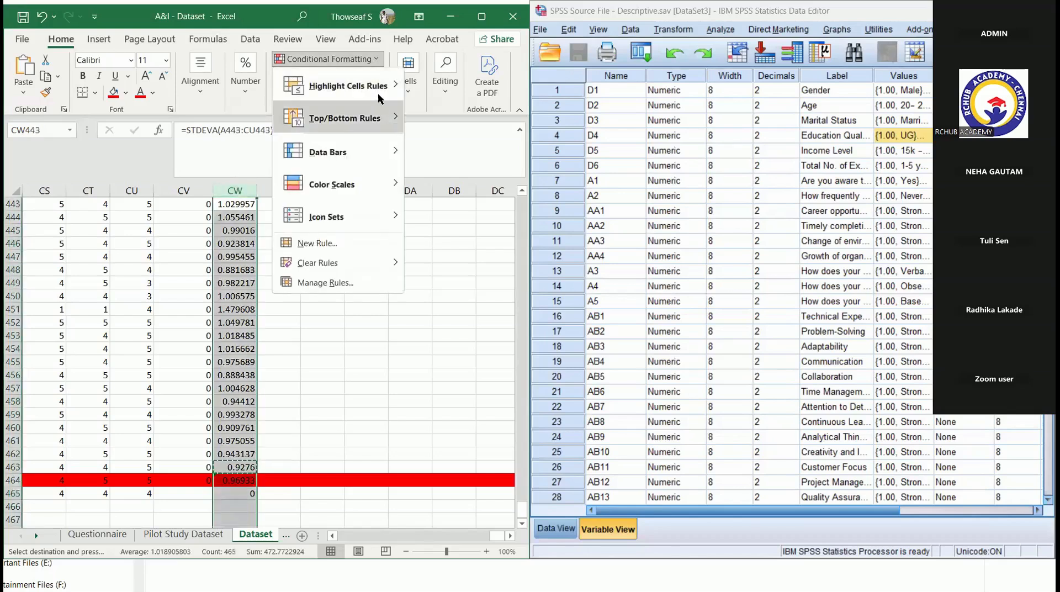
pyautogui.moveTo(380, 88)
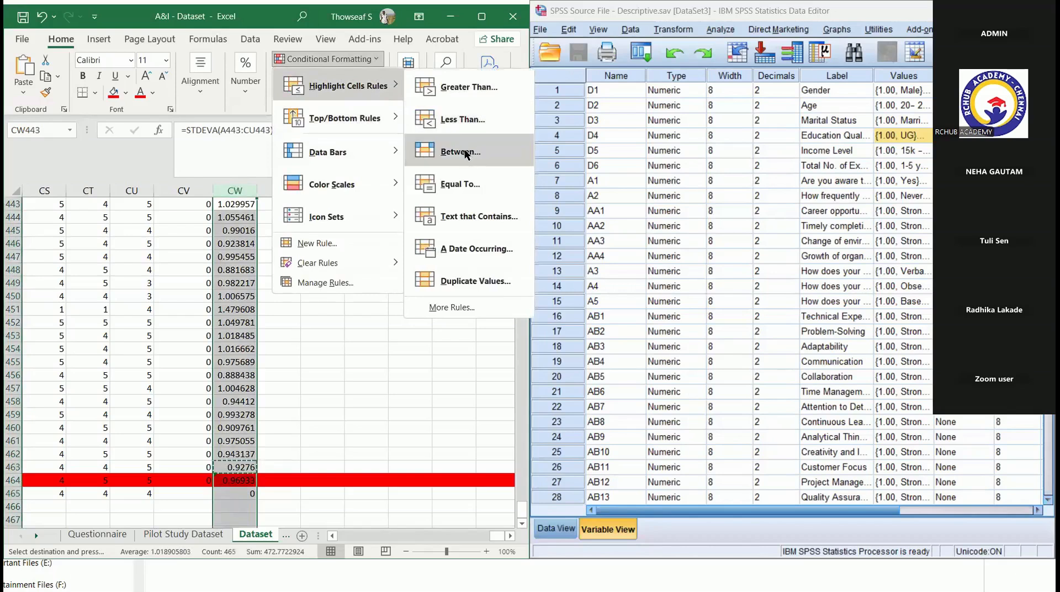
pyautogui.click(474, 183)
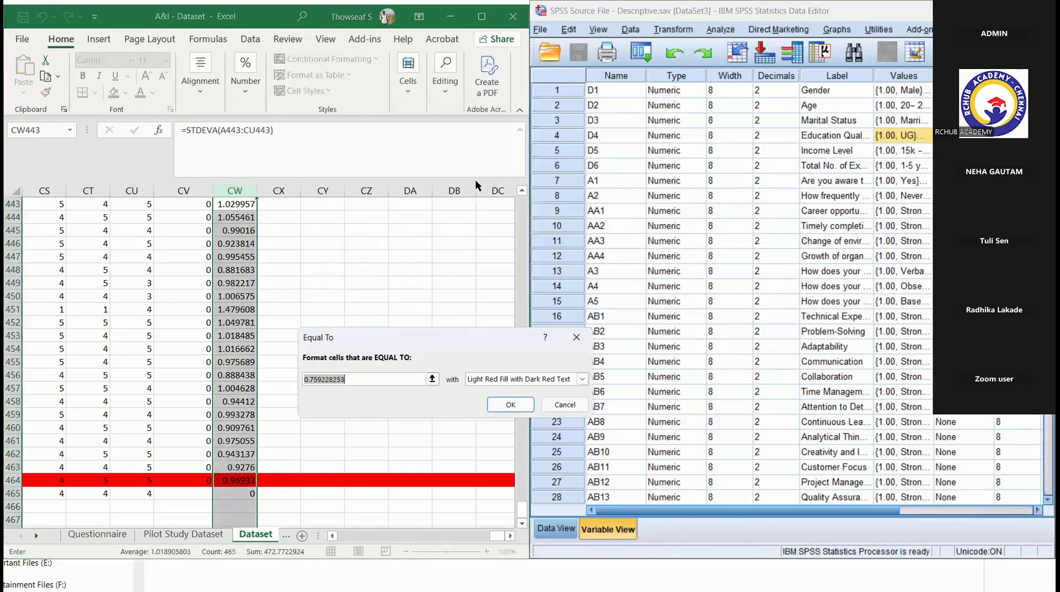
pyautogui.write('0')
pyautogui.press('Return')
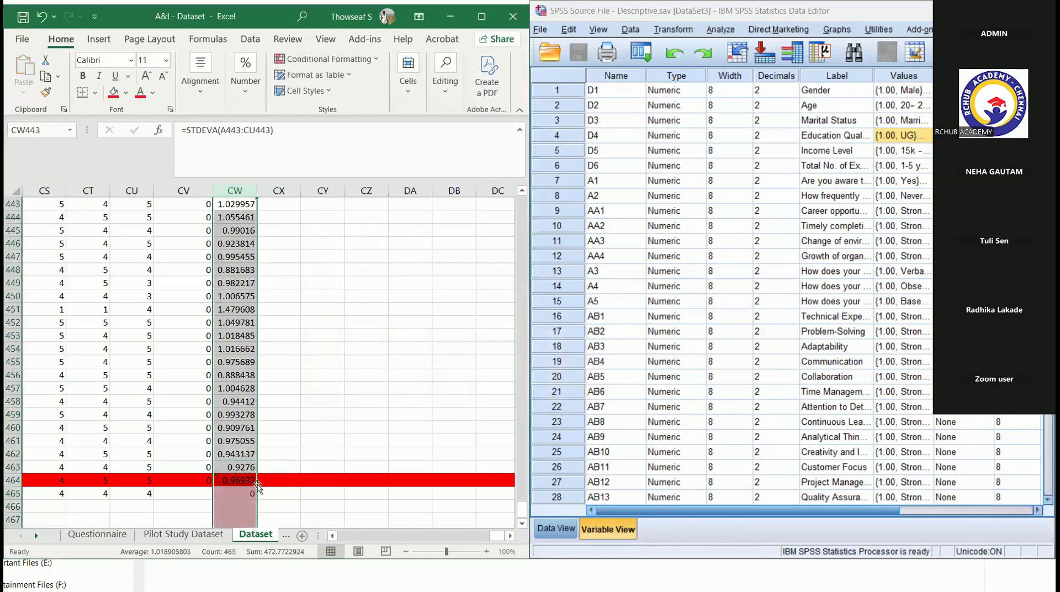
pyautogui.click(251, 492)
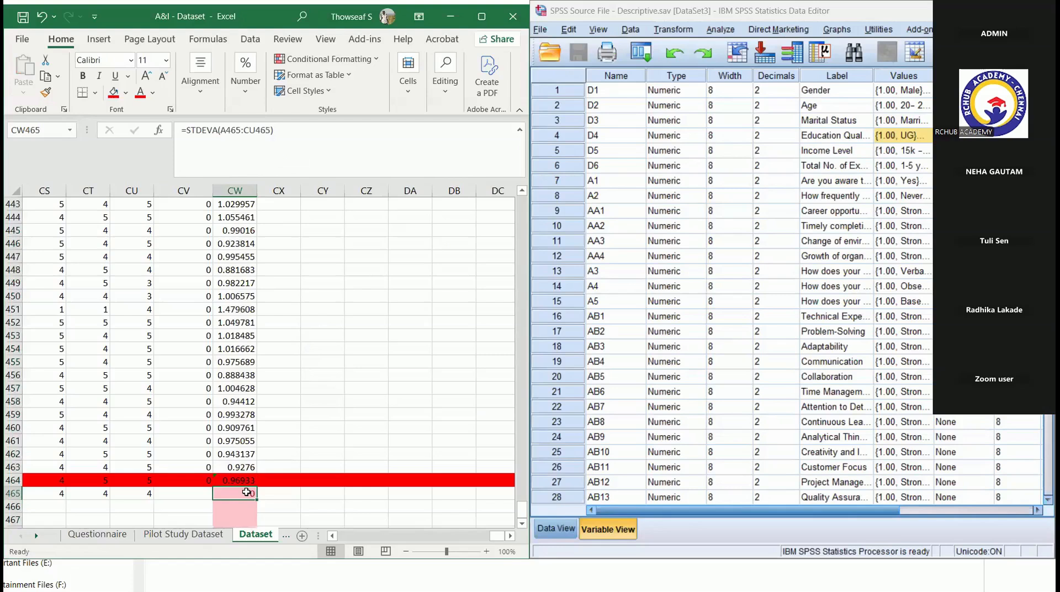
pyautogui.click(13, 493)
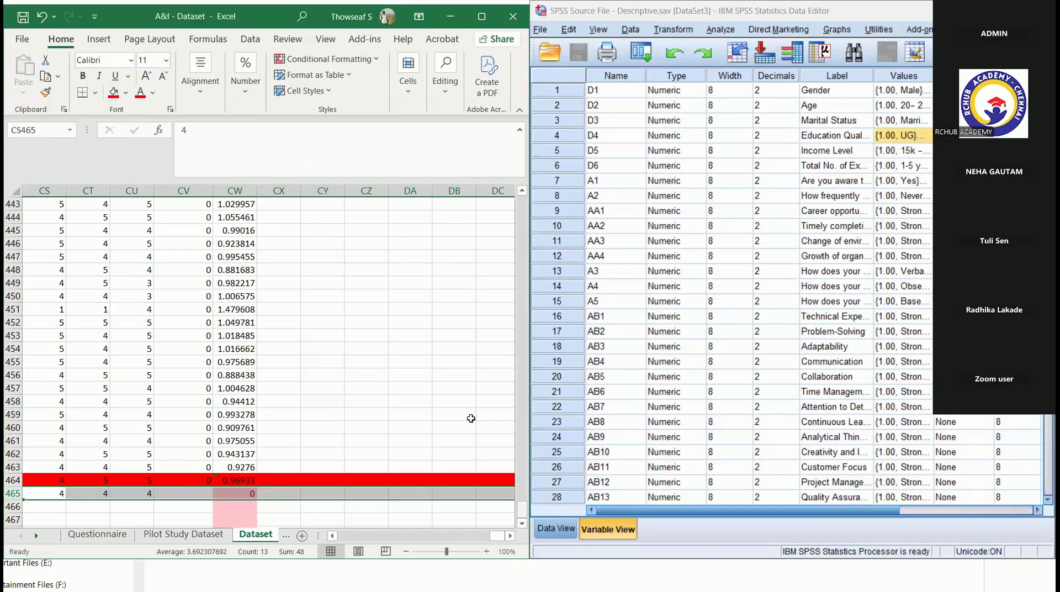
# - Select and copy the entire data range on the Final Dataset sheet
pyautogui.moveTo(521, 509); pyautogui.dragTo(516, 377)
pyautogui.moveTo(524, 272); pyautogui.dragTo(521, 201)
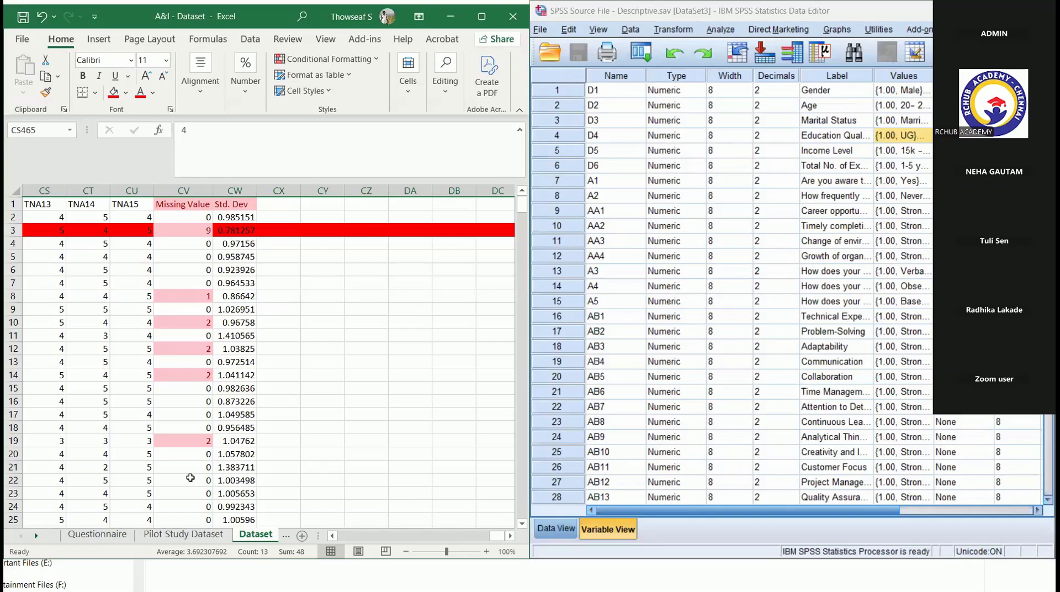
pyautogui.hscroll(-20, 190, 477)
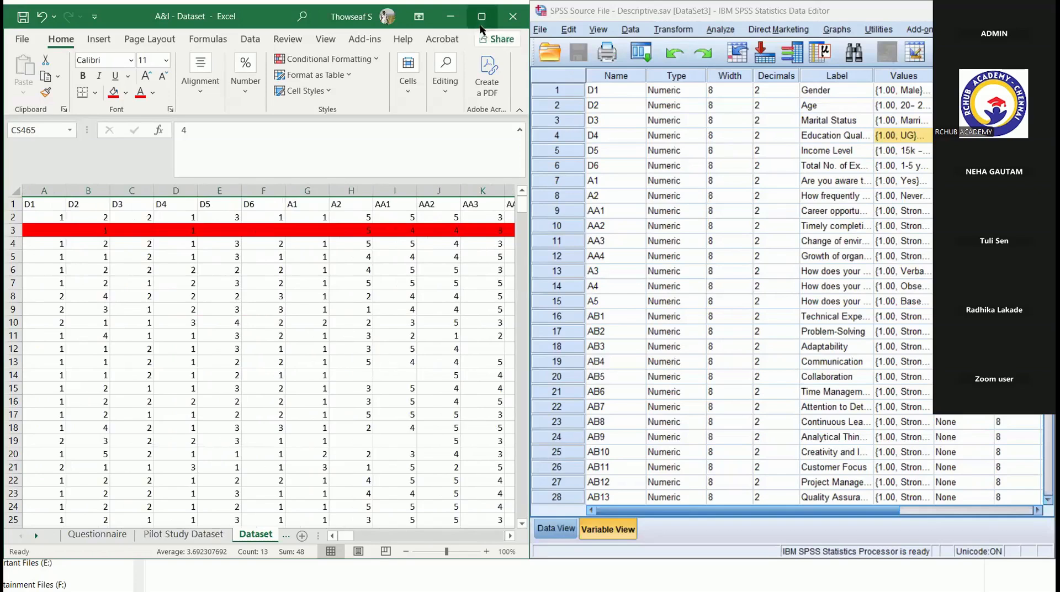
pyautogui.hotkey('ctrl', 'pagedown')
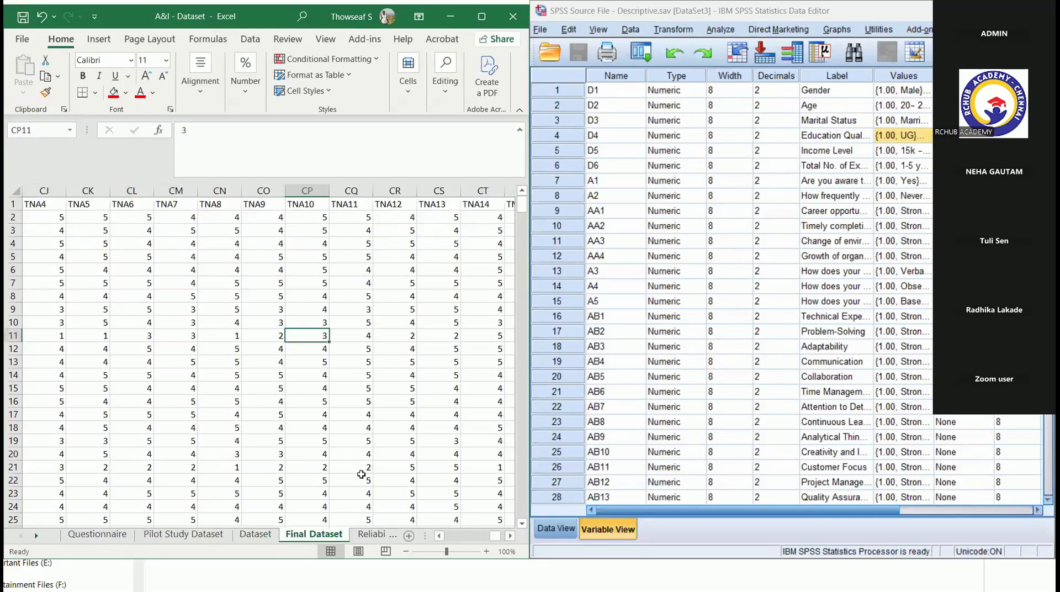
pyautogui.click(50, 220)
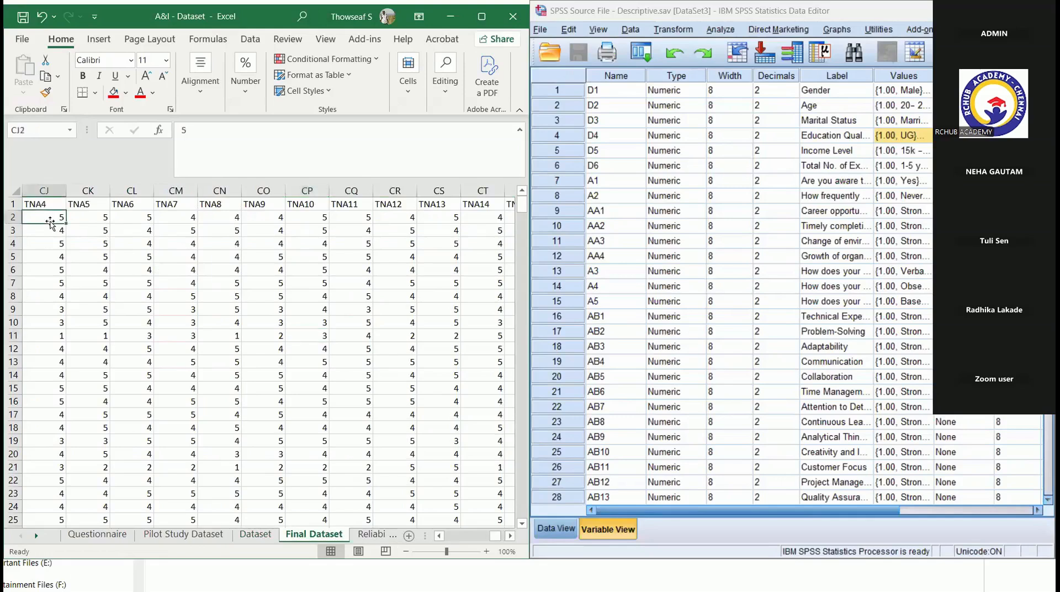
pyautogui.hotkey('ctrl', 'a')
pyautogui.hotkey('ctrl', 'c')
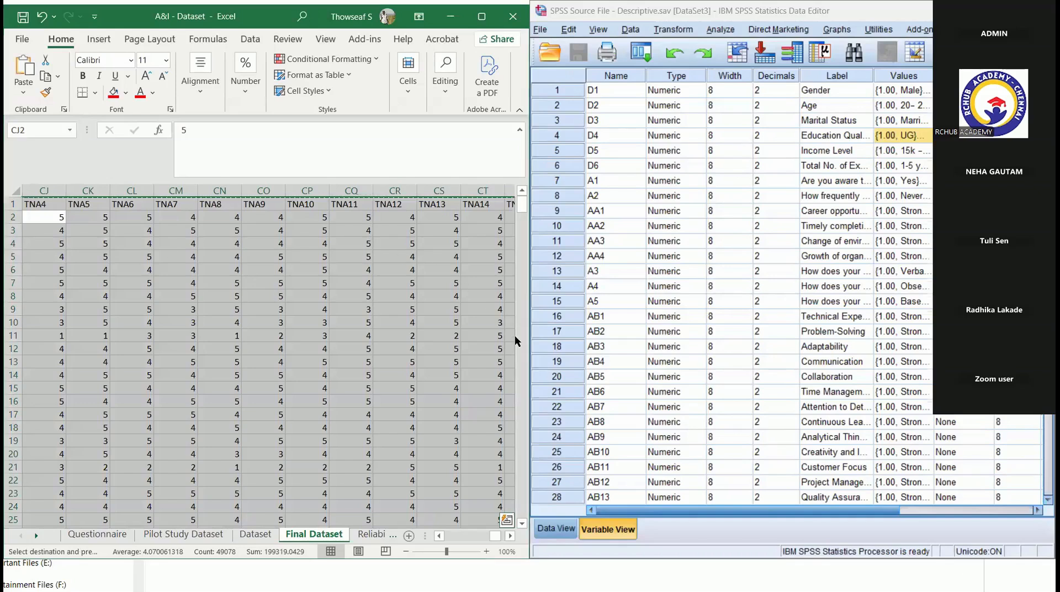
# - Switch to SPSS and compare the respondents' coded data with the variable definitions in the Descriptive source file
pyautogui.click(557, 529)
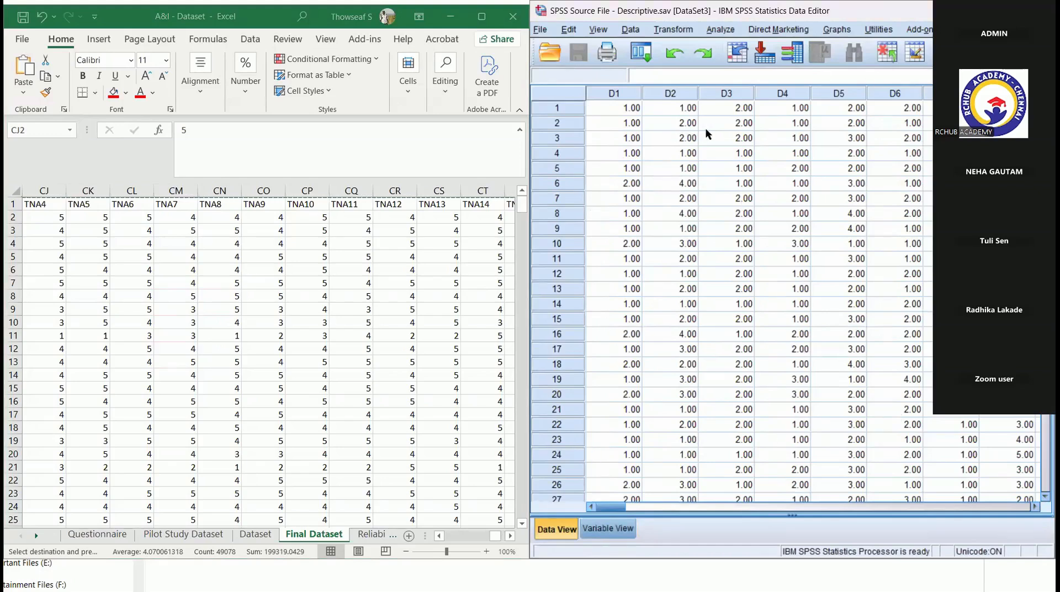
pyautogui.hotkey('ctrl', 't')
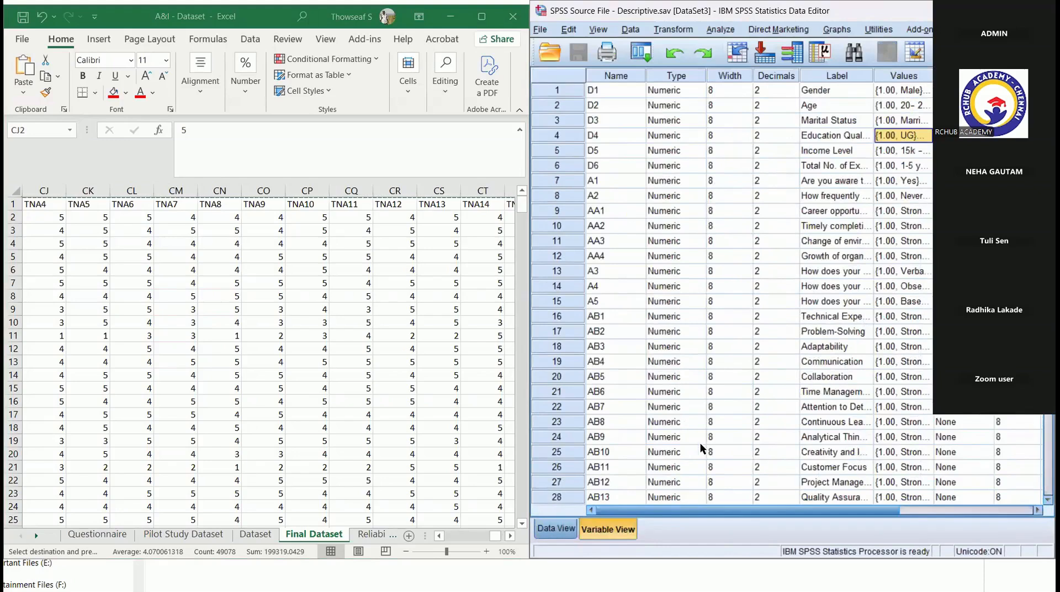
pyautogui.hotkey('ctrl', 't')
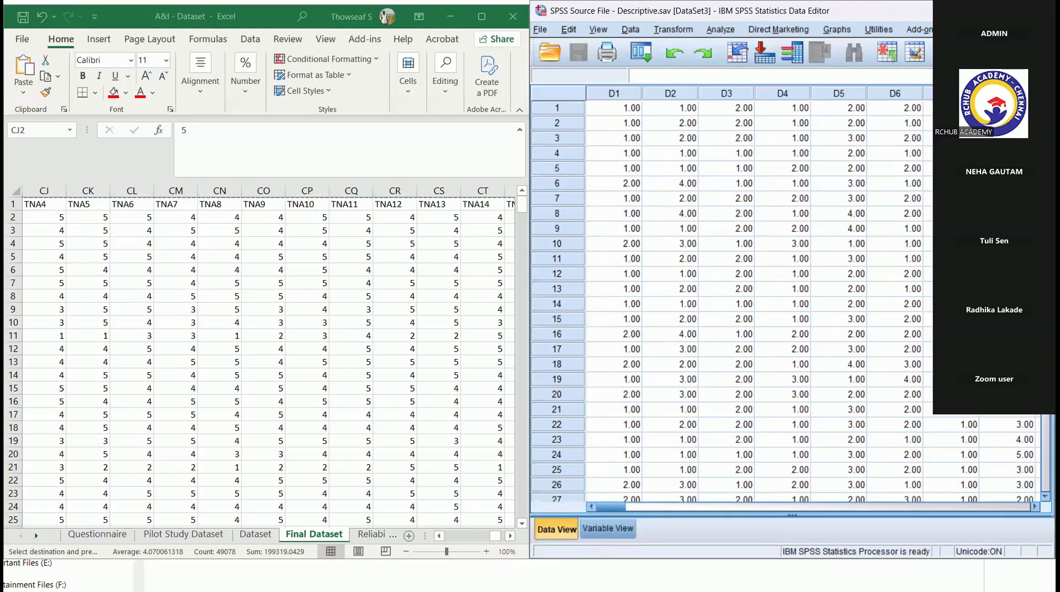
pyautogui.click(608, 529)
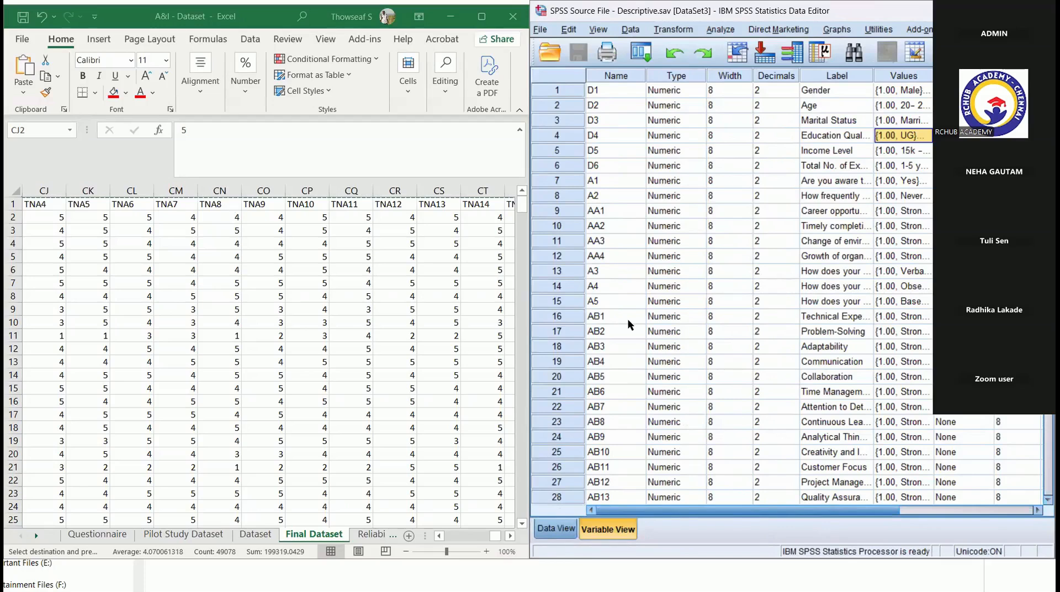
pyautogui.hotkey('ctrl', 't')
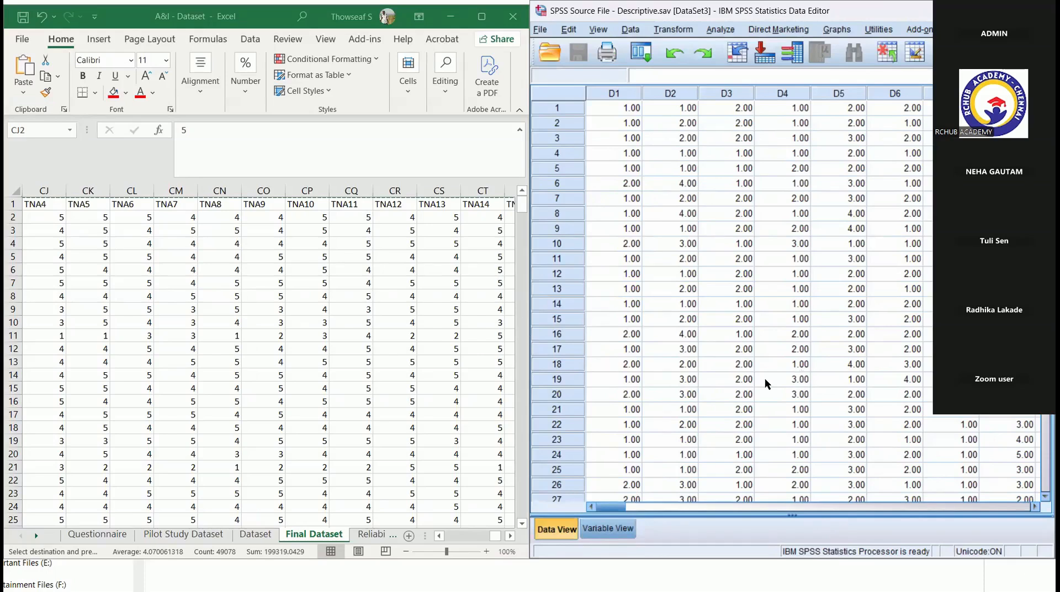
pyautogui.hotkey('ctrl', 't')
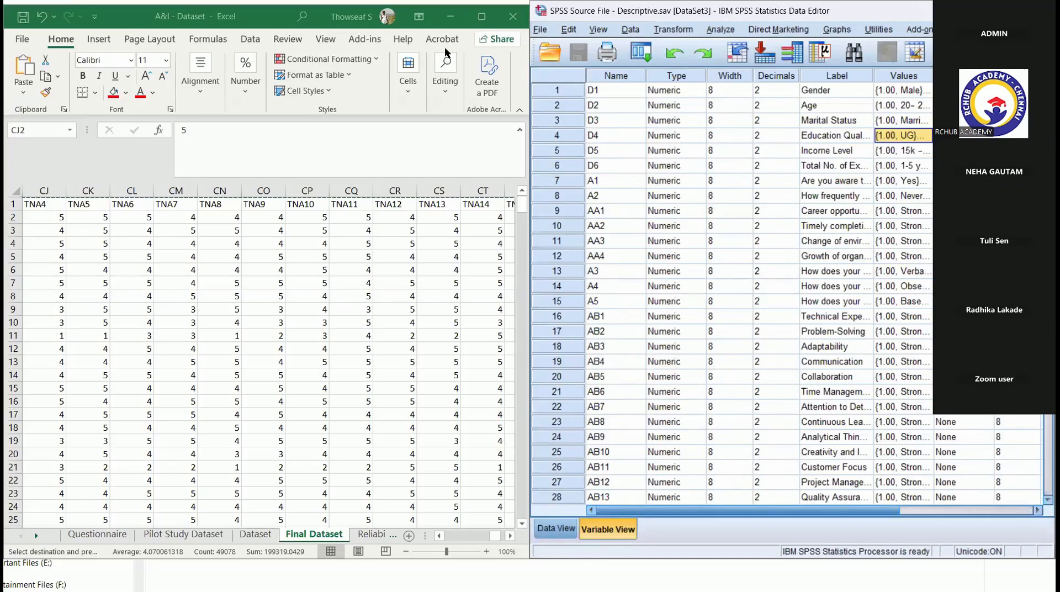
# - Minimize the Analysis & Interpretation folder and SPSS windows, and end the PowerPoint slide show at the Combinations of Data slide
pyautogui.hotkey('alt', 'Tab')
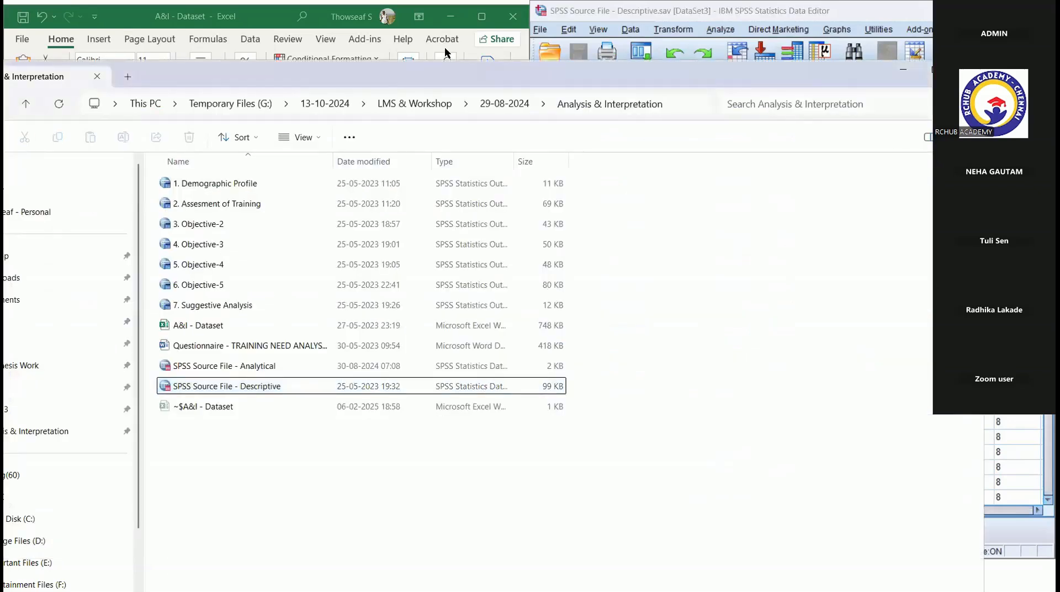
pyautogui.click(902, 70)
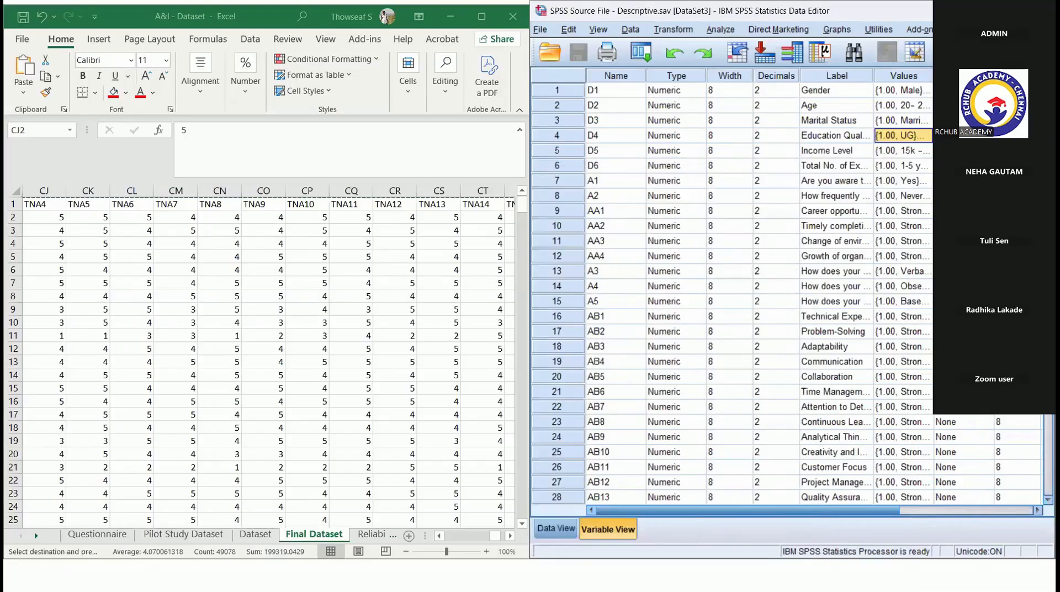
pyautogui.click(977, 11)
pyautogui.click(977, 11)
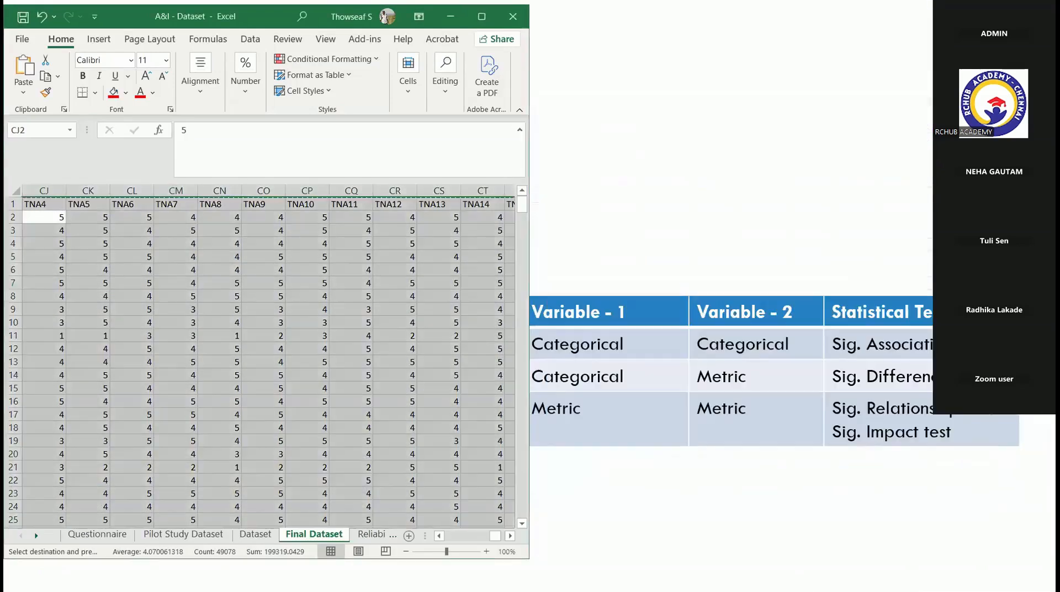
pyautogui.click(771, 493)
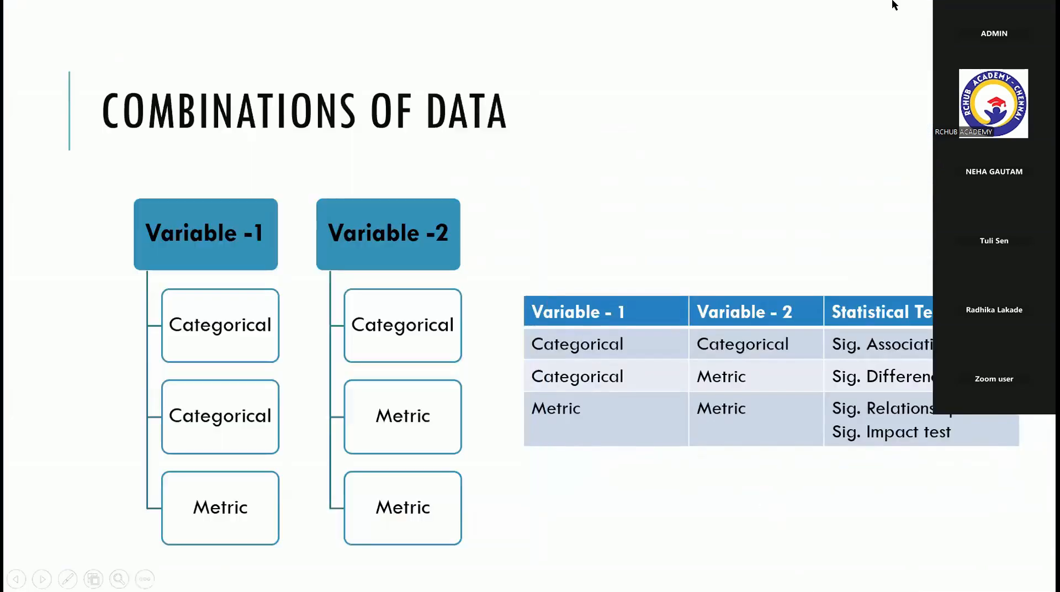
pyautogui.press('Escape')
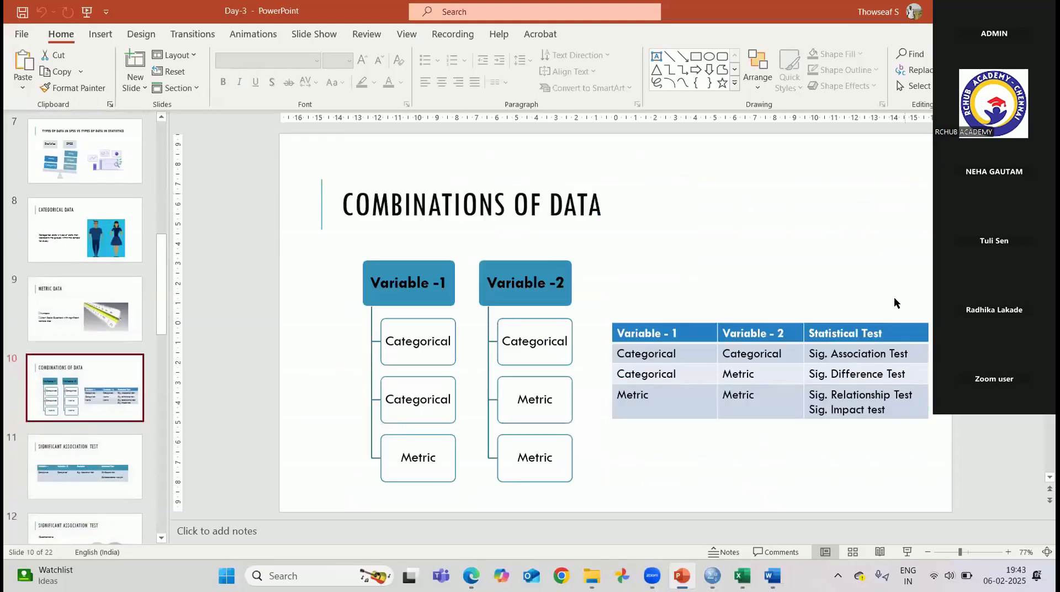
# - Switch to the Word questionnaire and examine the Total No. of Experience question and the Drivers for Conducting Training table
pyautogui.click(772, 576)
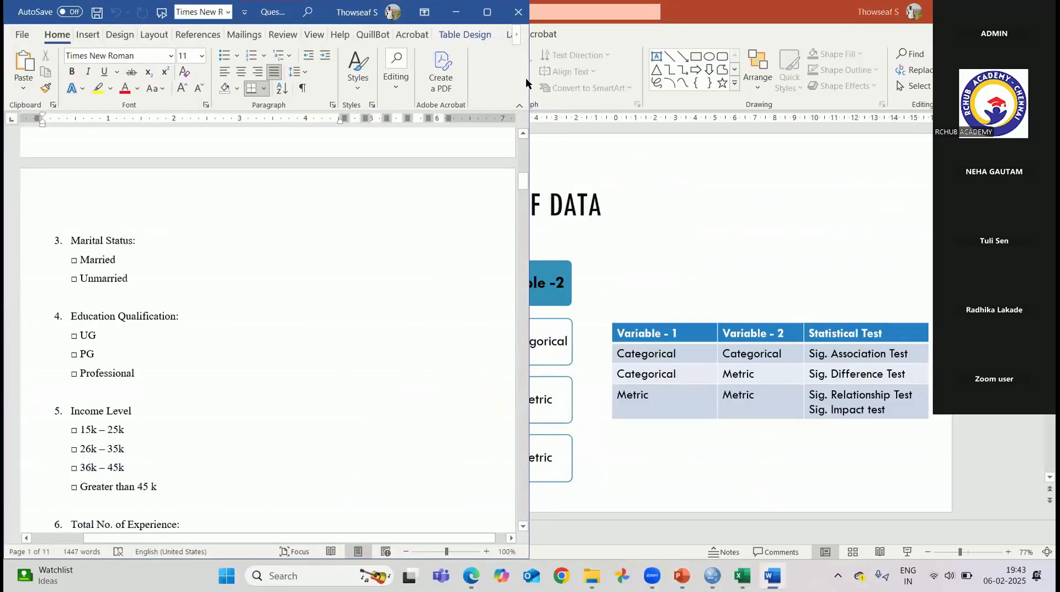
pyautogui.moveTo(523, 180)
pyautogui.mouseDown()
pyautogui.moveTo(524, 166)
pyautogui.moveTo(529, 221)
pyautogui.moveTo(523, 193)
pyautogui.mouseUp()
pyautogui.moveTo(70, 247); pyautogui.dragTo(193, 242)
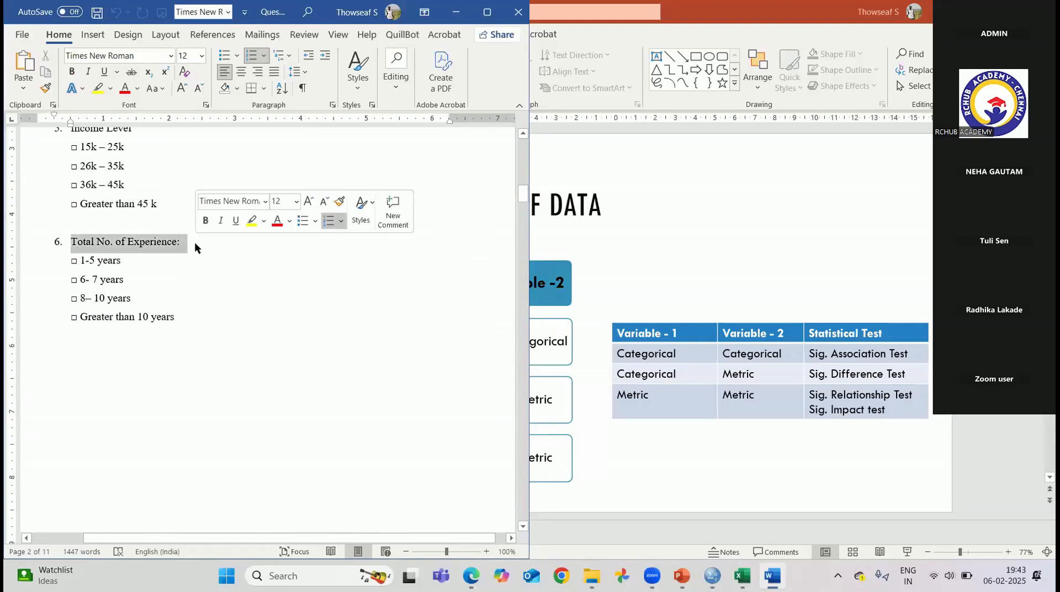
pyautogui.click(484, 316)
pyautogui.moveTo(524, 191); pyautogui.dragTo(526, 225)
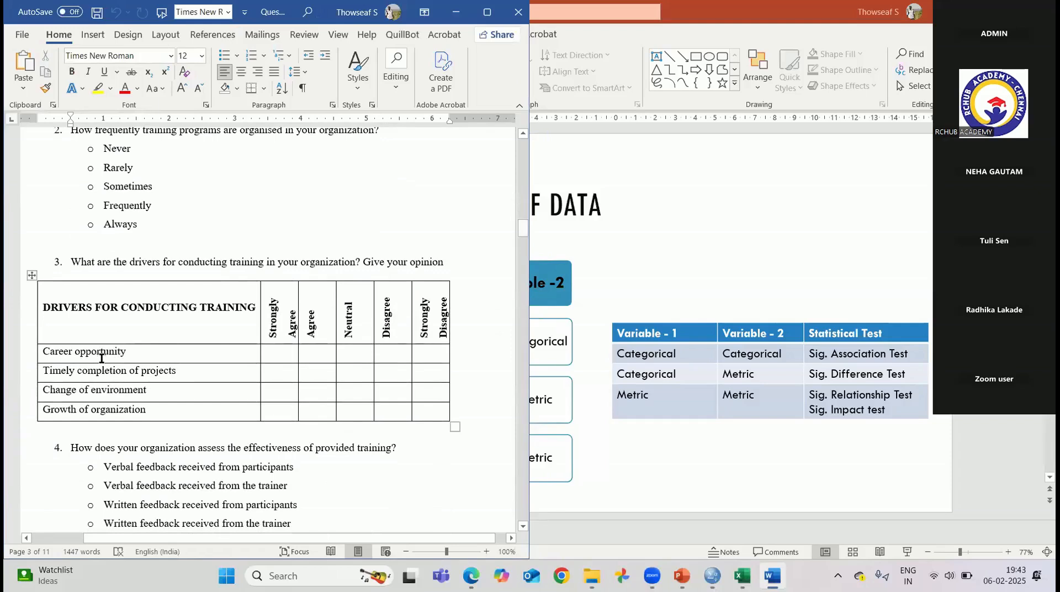
pyautogui.moveTo(96, 354)
pyautogui.mouseDown()
pyautogui.moveTo(216, 403)
pyautogui.moveTo(385, 405)
pyautogui.mouseUp()
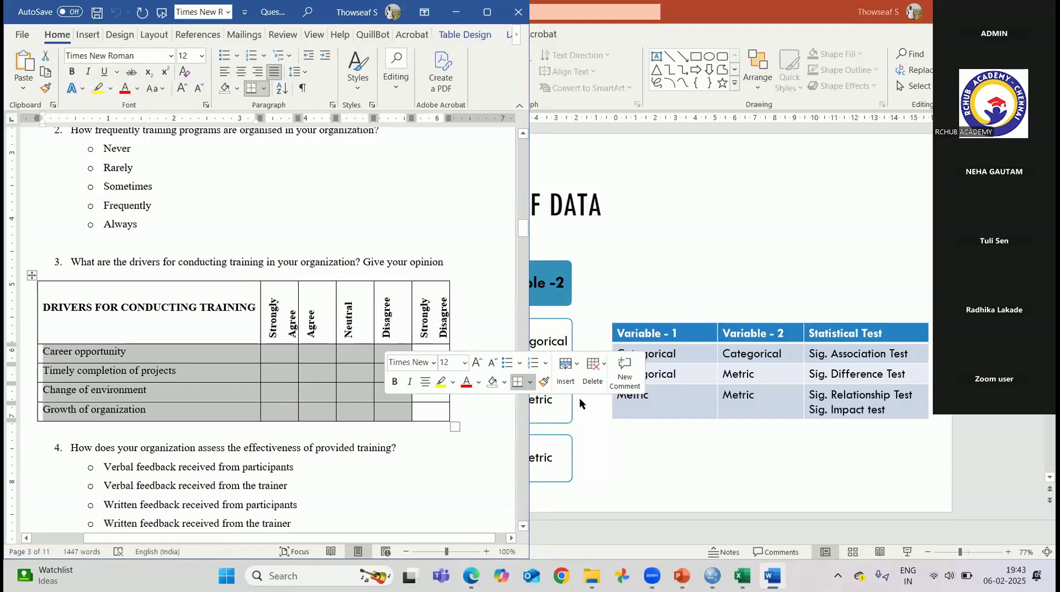
pyautogui.click(342, 368)
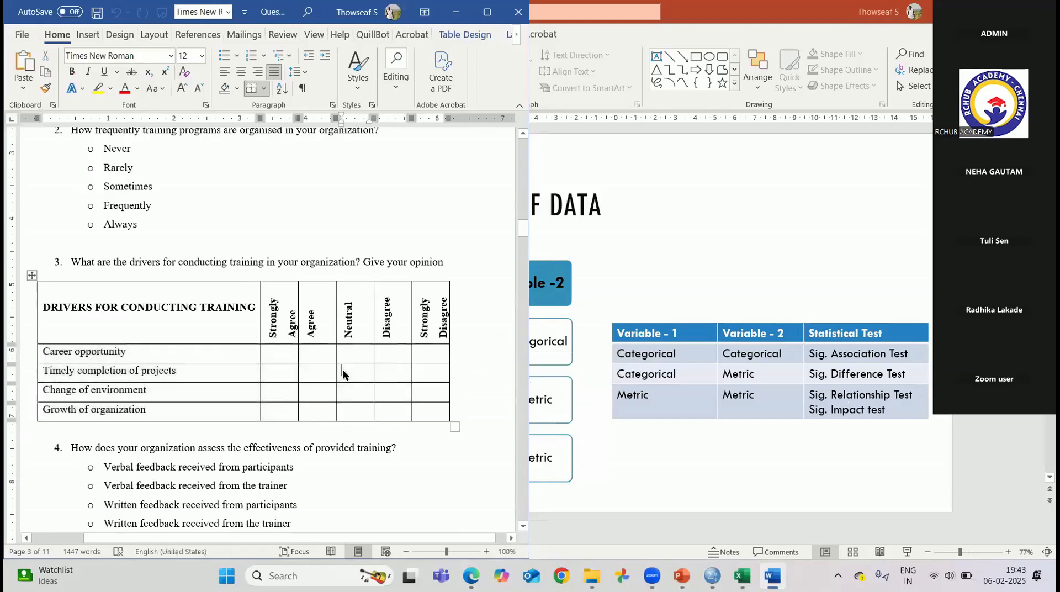